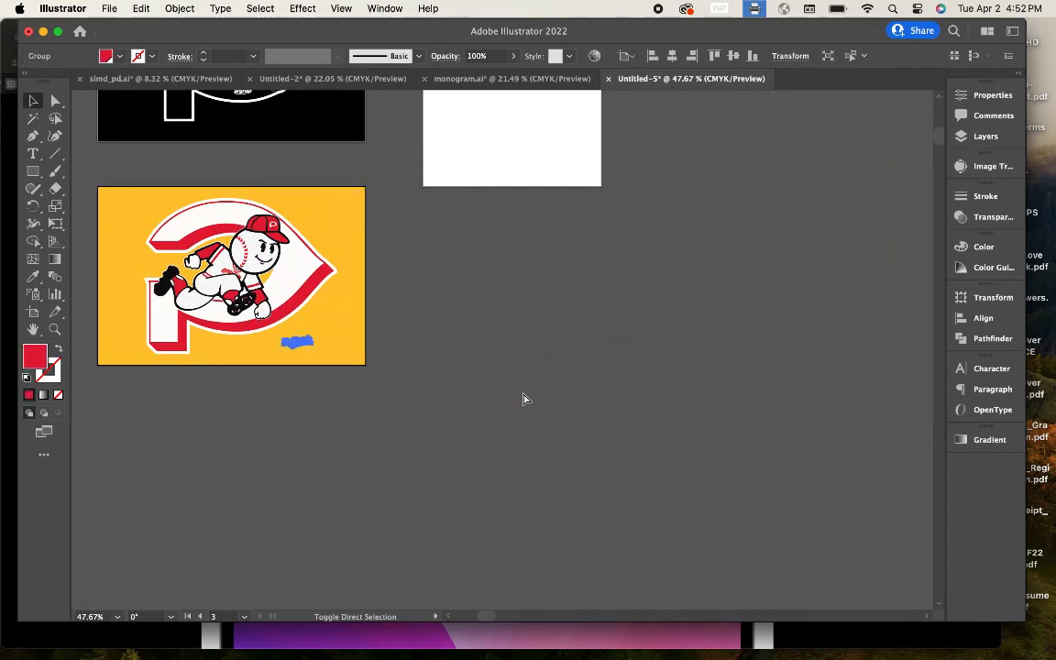
# Step: Drag the yellow rectangle onto the blank white artboard, snapped to its top-left corner
pyautogui.scroll(5, 524, 399)
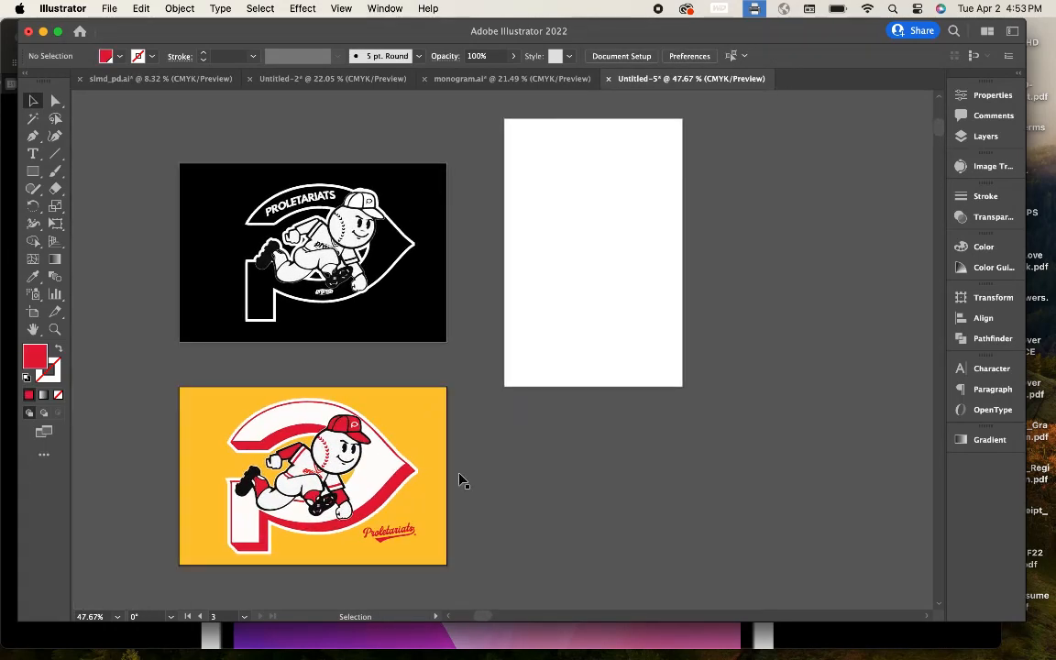
pyautogui.moveTo(420, 443); pyautogui.dragTo(733, 217)
pyautogui.scroll(3, 649, 213)
pyautogui.scroll(5, 575, 289)
pyautogui.moveTo(550, 307); pyautogui.dragTo(563, 244)
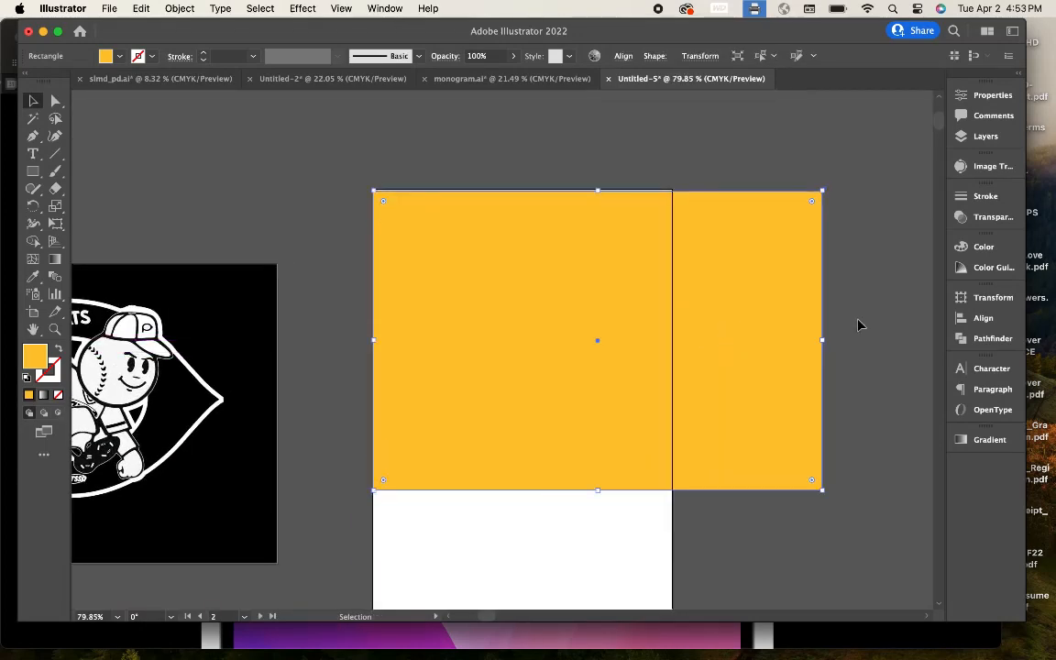
# Step: Stretch the yellow rectangle's side and top to the artboard edges so it fills the card
pyautogui.moveTo(681, 330); pyautogui.dragTo(672, 331)
pyautogui.scroll(5, 485, 150)
pyautogui.moveTo(578, 253); pyautogui.dragTo(579, 253)
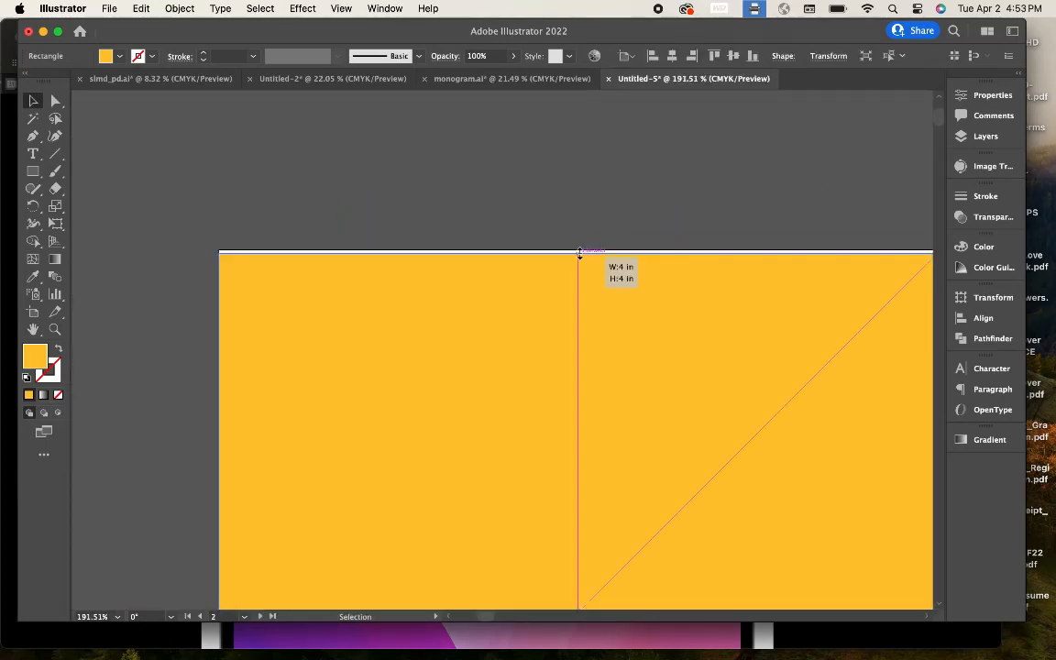
pyautogui.scroll(10, 579, 253)
pyautogui.moveTo(583, 294); pyautogui.dragTo(620, 440)
pyautogui.scroll(-15, 588, 251)
pyautogui.scroll(6, 590, 231)
pyautogui.scroll(-5, 619, 440)
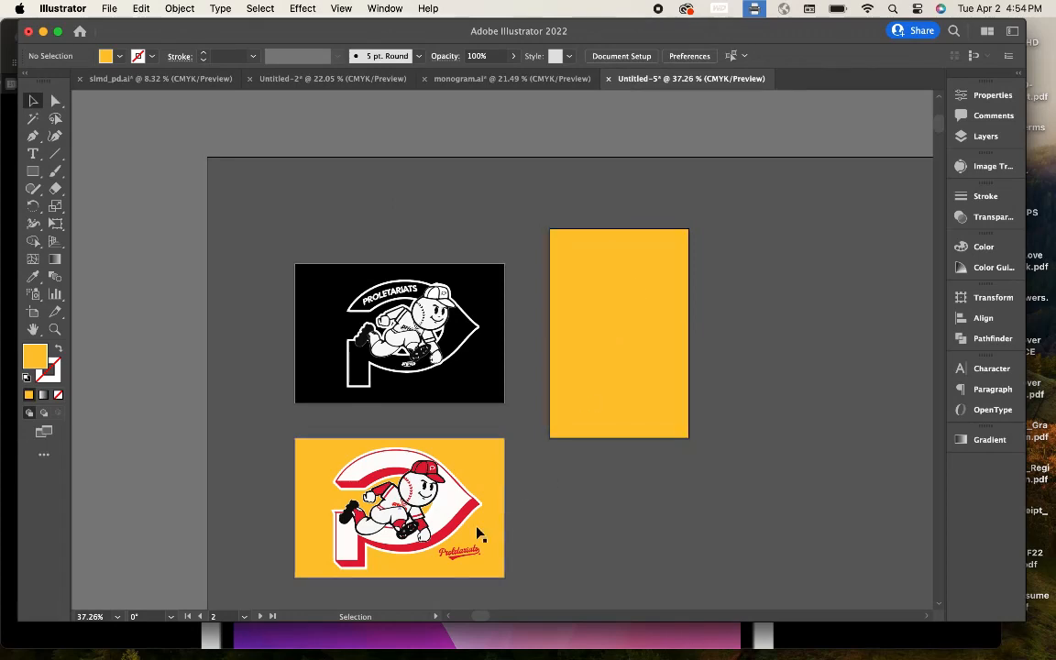
# Step: Place a copy of the red Proletariats wordmark at the top of the yellow card
pyautogui.moveTo(458, 554); pyautogui.dragTo(683, 328)
pyautogui.scroll(5, 634, 261)
pyautogui.scroll(-3, 677, 146)
# Step: Add a placeholder area-type block under the wordmark and set its font size to 10 pt
pyautogui.click(33, 153)
pyautogui.press('Escape')
pyautogui.scroll(3, 752, 177)
pyautogui.hscroll(-3, 751, 173)
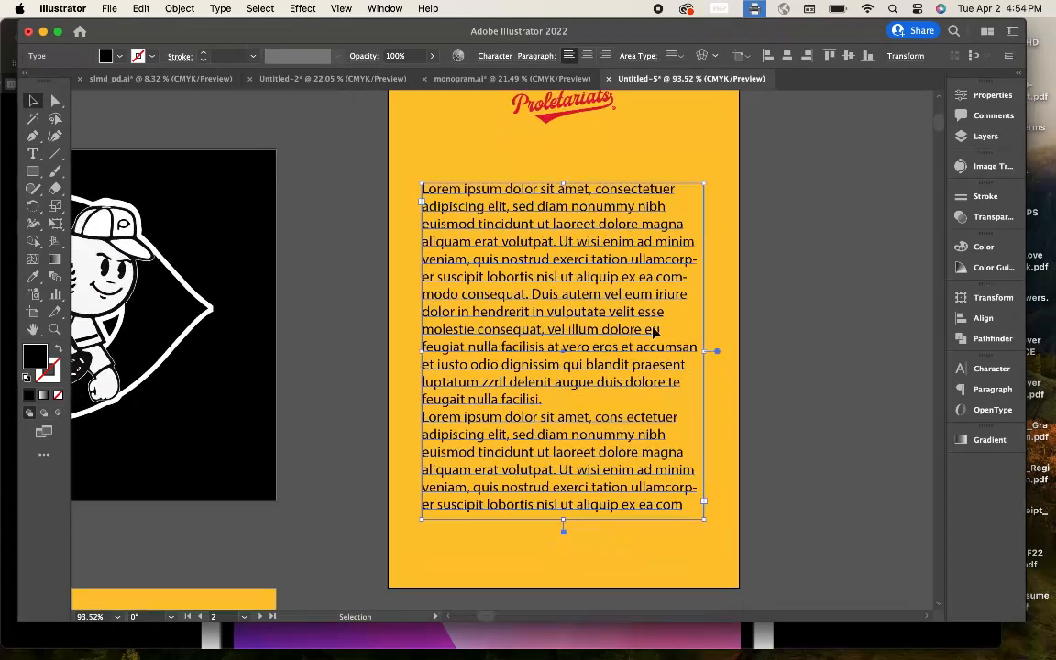
pyautogui.click(985, 369)
pyautogui.doubleClick(795, 431)
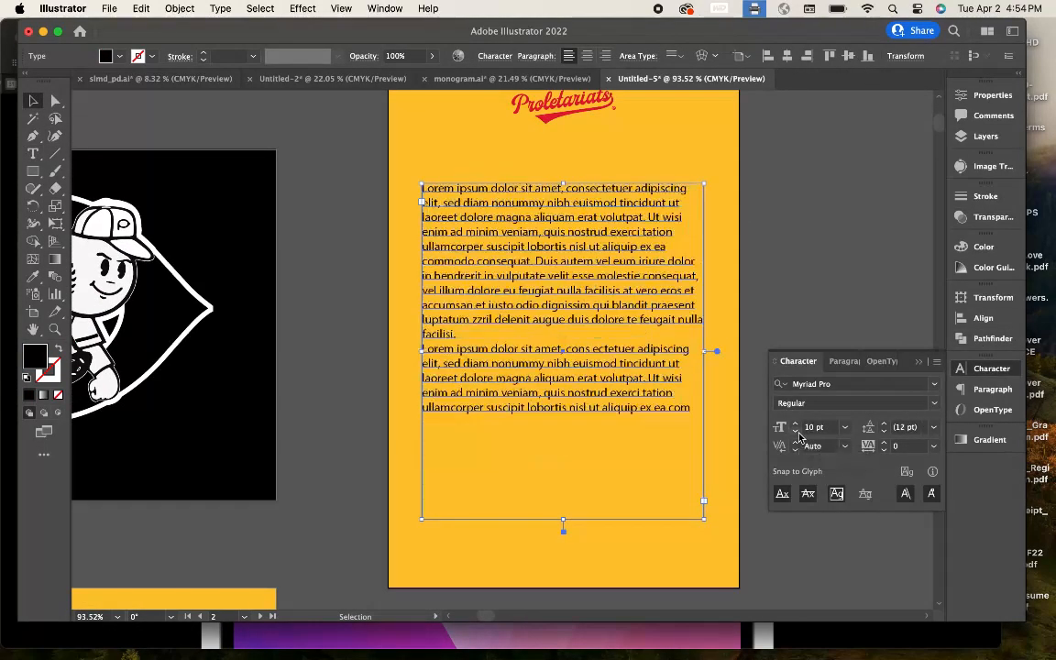
pyautogui.click(919, 360)
pyautogui.click(831, 335)
# Step: Shorten the text frame to end at the last line, then choose File > Open
pyautogui.click(587, 385)
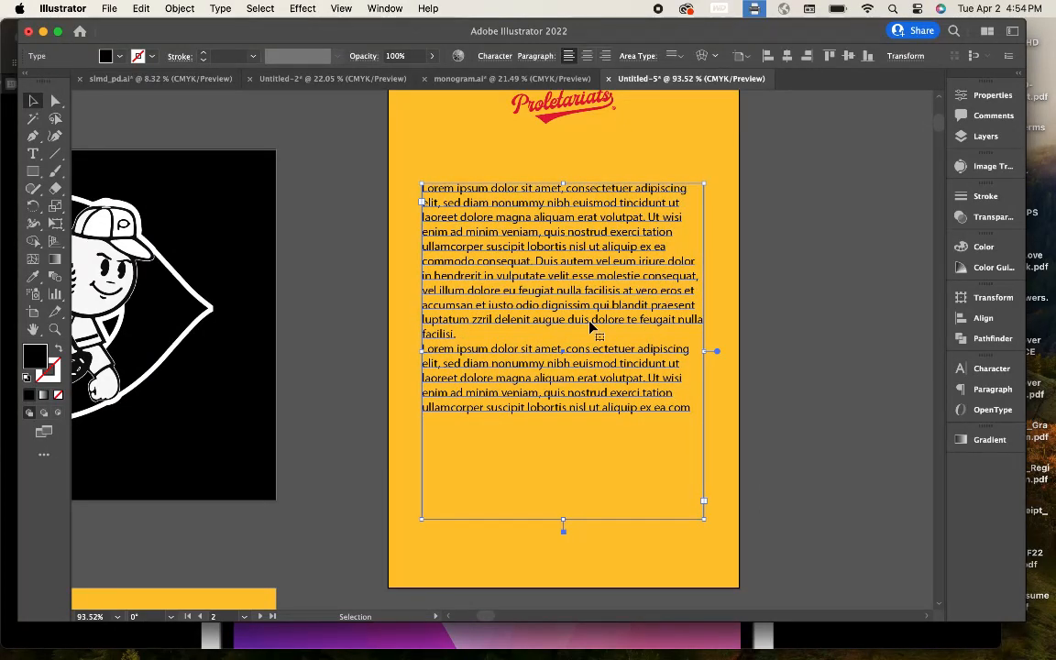
pyautogui.moveTo(566, 519); pyautogui.dragTo(565, 418)
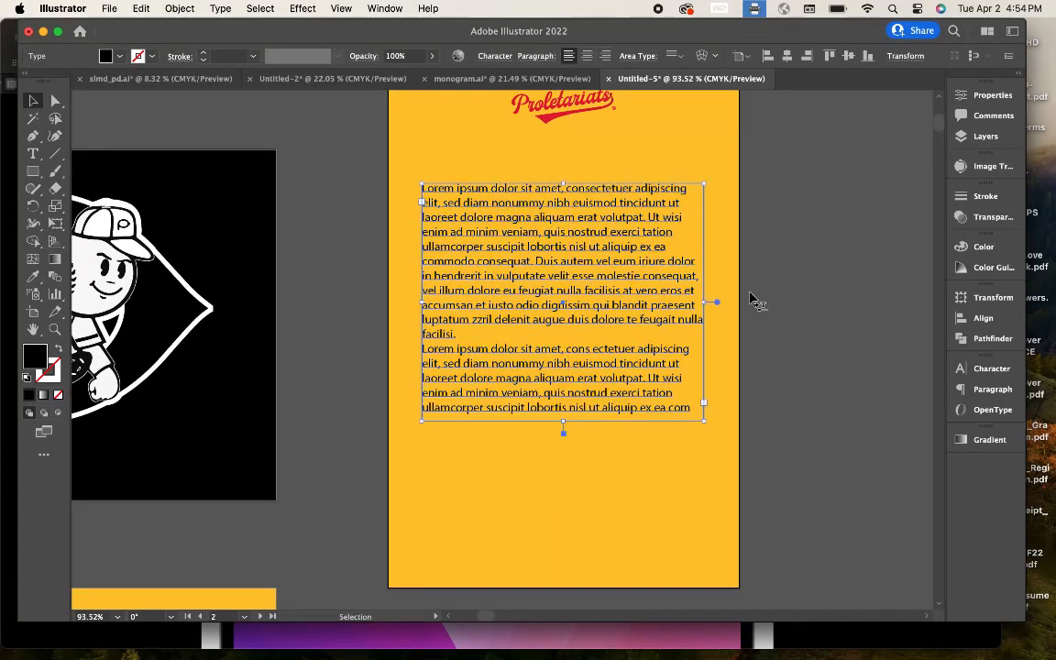
pyautogui.click(752, 299)
pyautogui.click(109, 9)
pyautogui.click(120, 67)
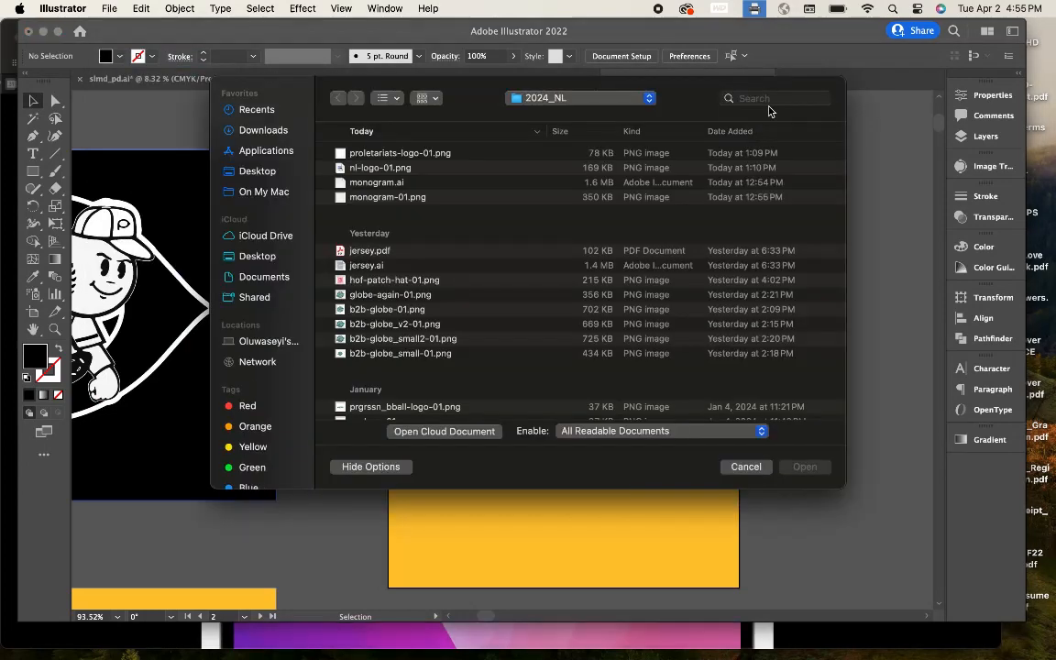
# Step: Search 'tycard' across This Mac and Quick Look both pages of tycard.ai
pyautogui.click(768, 101)
pyautogui.write('tycard')
pyautogui.click(382, 133)
pyautogui.click(425, 180)
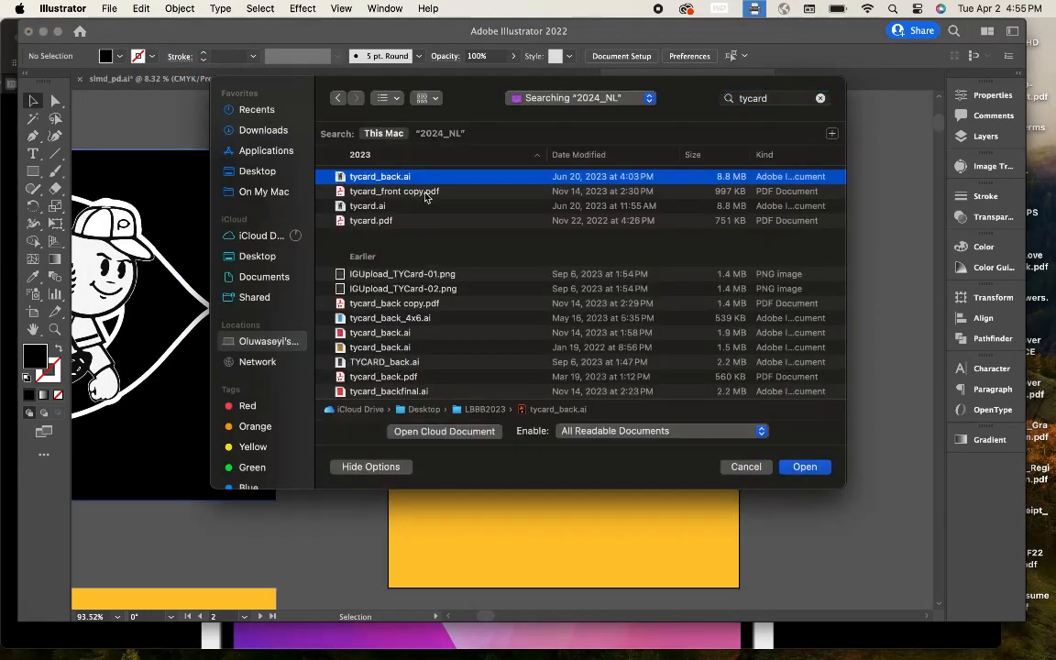
pyautogui.click(367, 205)
pyautogui.press('space')
pyautogui.click(786, 234)
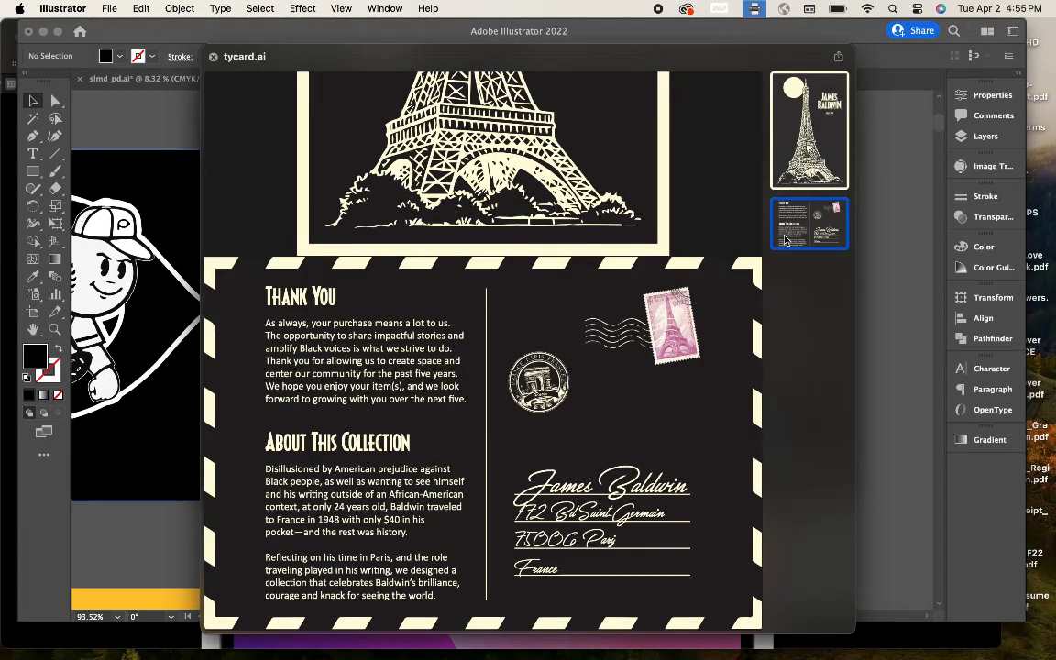
# Step: Preview the IGUpload_TYCard-02.png result from the search list
pyautogui.press('space')
pyautogui.scroll(-1, 455, 290)
pyautogui.click(454, 289)
pyautogui.click(452, 276)
pyautogui.press('space')
pyautogui.press('space')
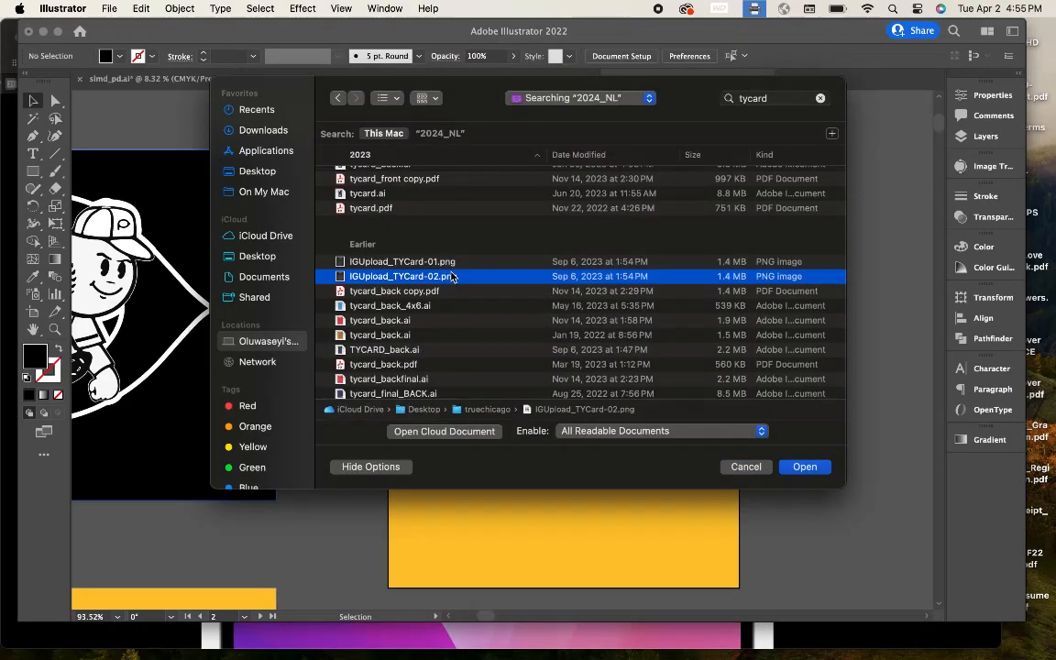
# Step: Select tycard_back.ai, check its preview, and open it
pyautogui.press('space')
pyautogui.press('space')
pyautogui.scroll(-2, 412, 266)
pyautogui.click(415, 266)
pyautogui.press('space')
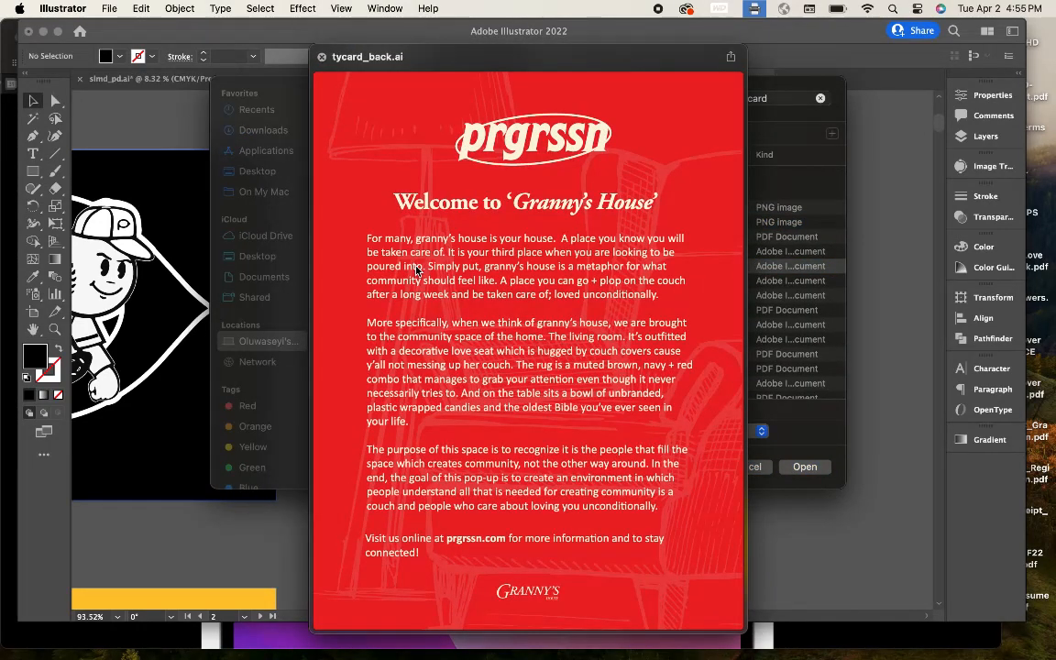
pyautogui.press('space')
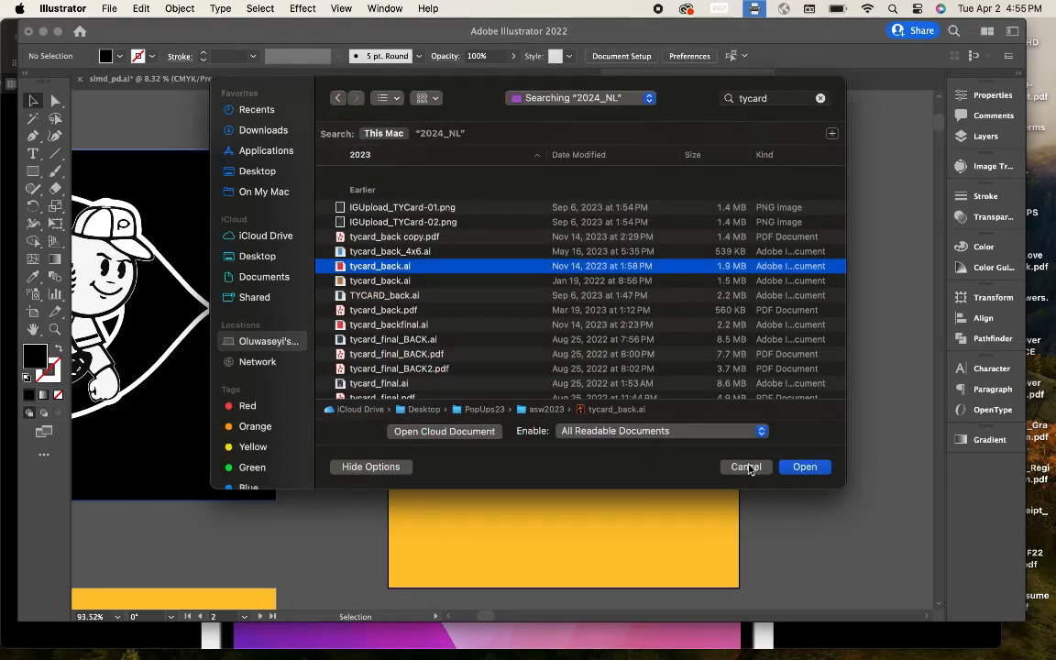
pyautogui.press('Return')
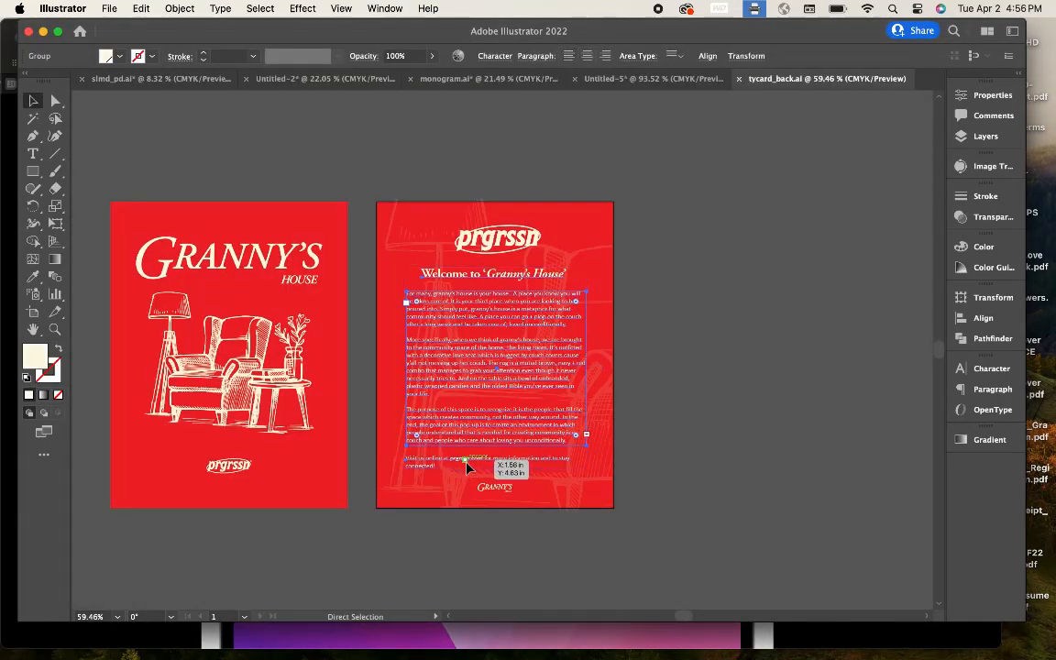
# Step: Save the yellow card document as tycard.ai
pyautogui.click(275, 78)
pyautogui.click(477, 78)
pyautogui.click(651, 78)
pyautogui.press('super+s')
pyautogui.write('tycar')
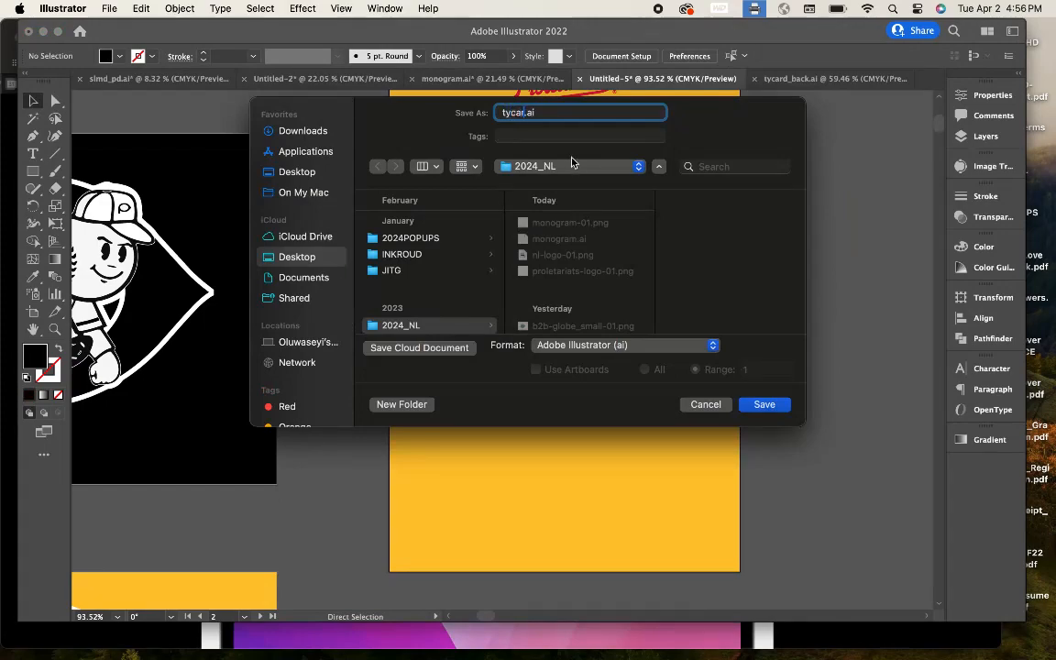
pyautogui.write('d')
pyautogui.press('Return')
pyautogui.press('Return')
# Step: Paste the Granny's House text group into tycard.ai and move it right of the card
pyautogui.press('super+v')
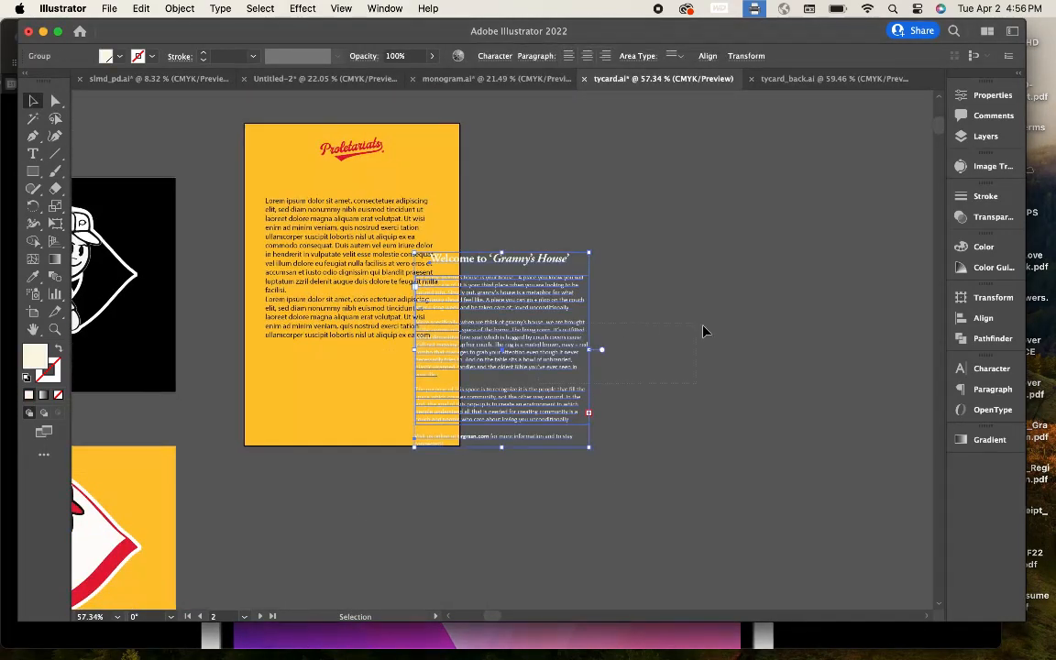
pyautogui.press('super+s')
pyautogui.moveTo(550, 385); pyautogui.dragTo(633, 338)
pyautogui.click(633, 424)
pyautogui.scroll(5, 599, 206)
pyautogui.scroll(-4, 600, 207)
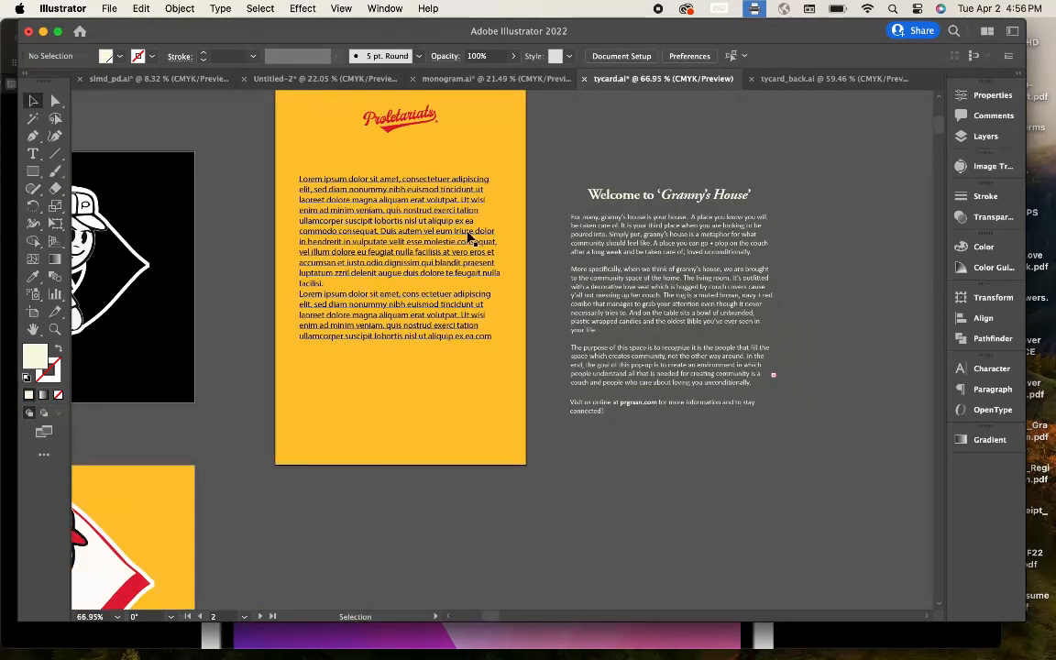
# Step: Change the Welcome heading in the pasted group to 'A word about Black Fathers'
pyautogui.click(688, 216)
pyautogui.scroll(3, 683, 202)
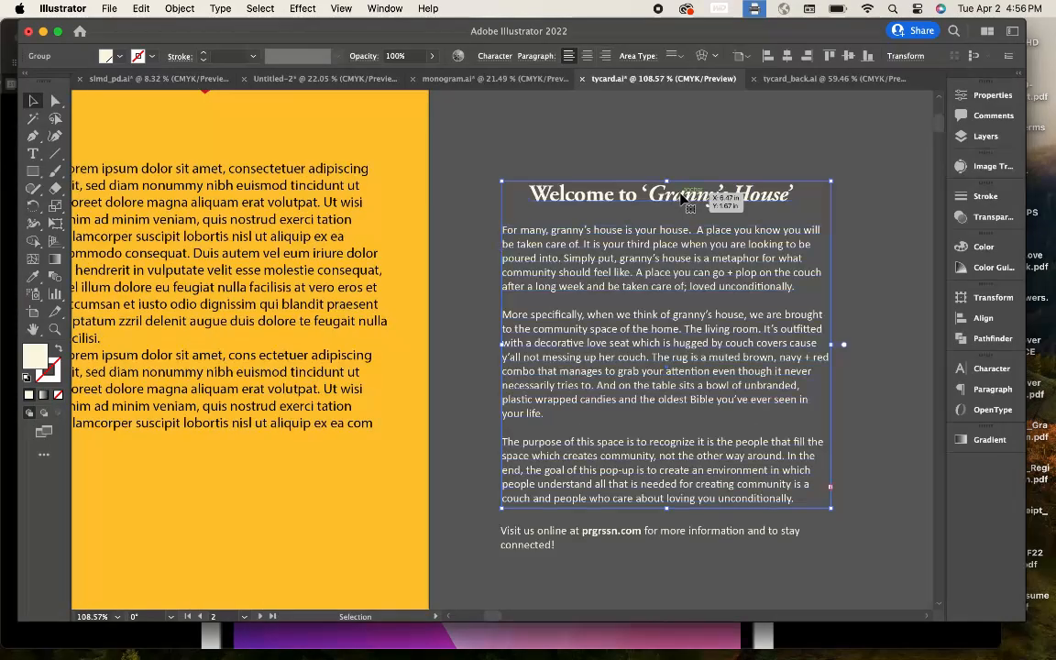
pyautogui.doubleClick(682, 199)
pyautogui.scroll(-5, 682, 199)
pyautogui.scroll(8, 682, 199)
pyautogui.tripleClick(683, 200)
pyautogui.write('A word about Black Fathers')
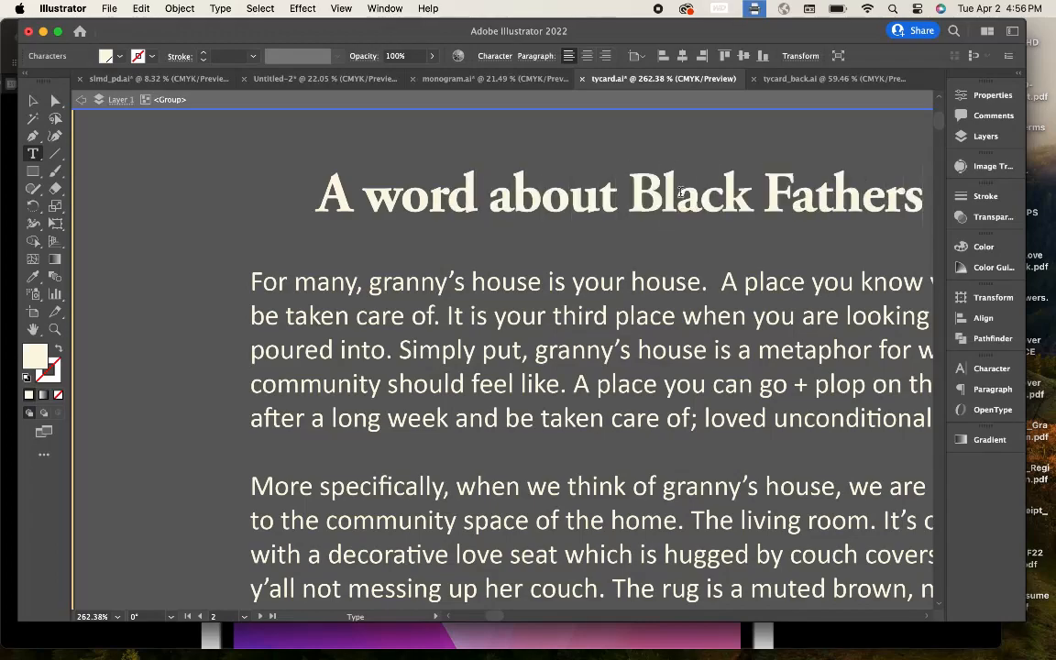
pyautogui.scroll(-6, 680, 191)
pyautogui.scroll(3, 574, 221)
pyautogui.click(513, 128)
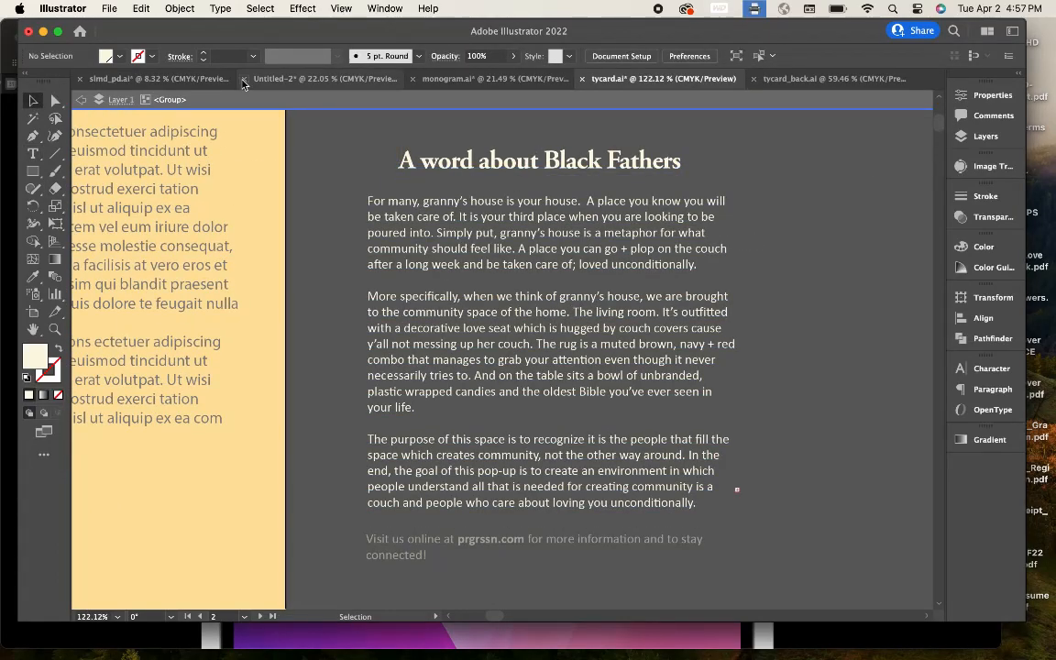
# Step: In slmd_pd.ai, select the story text on slides 3, 5, 7 and two row-two slides
pyautogui.click(204, 80)
pyautogui.scroll(-3, 467, 278)
pyautogui.scroll(4, 466, 278)
pyautogui.hscroll(3, 466, 277)
pyautogui.click(394, 275)
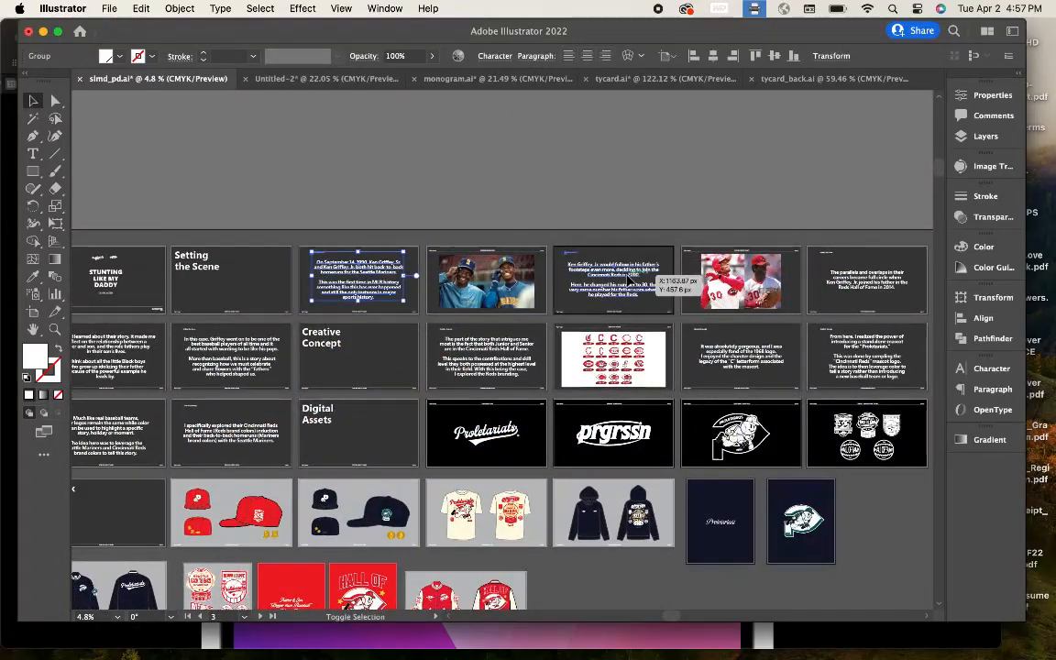
pyautogui.keyDown('shift'); pyautogui.click(632, 275); pyautogui.keyUp('shift')
pyautogui.keyDown('shift'); pyautogui.click(878, 276); pyautogui.keyUp('shift')
pyautogui.hscroll(-4, 880, 276)
pyautogui.keyDown('shift'); pyautogui.click(218, 316); pyautogui.keyUp('shift')
pyautogui.keyDown('shift'); pyautogui.click(342, 313); pyautogui.keyUp('shift')
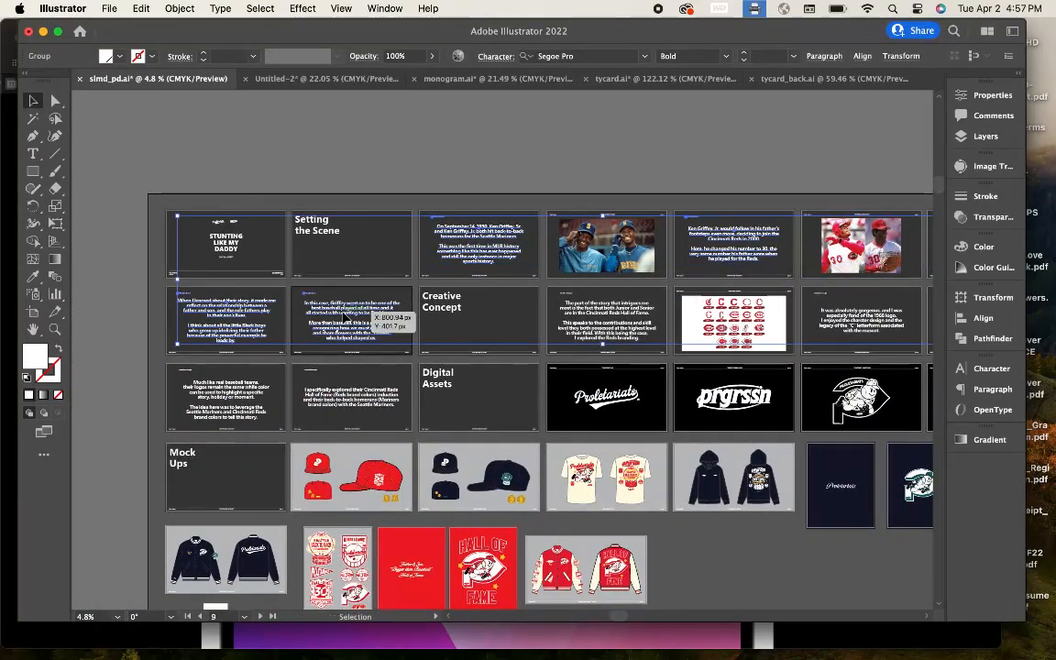
# Step: Paste the slide text into tycard.ai, scale it down, and place it near the card
pyautogui.click(641, 78)
pyautogui.scroll(-5, 631, 264)
pyautogui.scroll(-3, 649, 291)
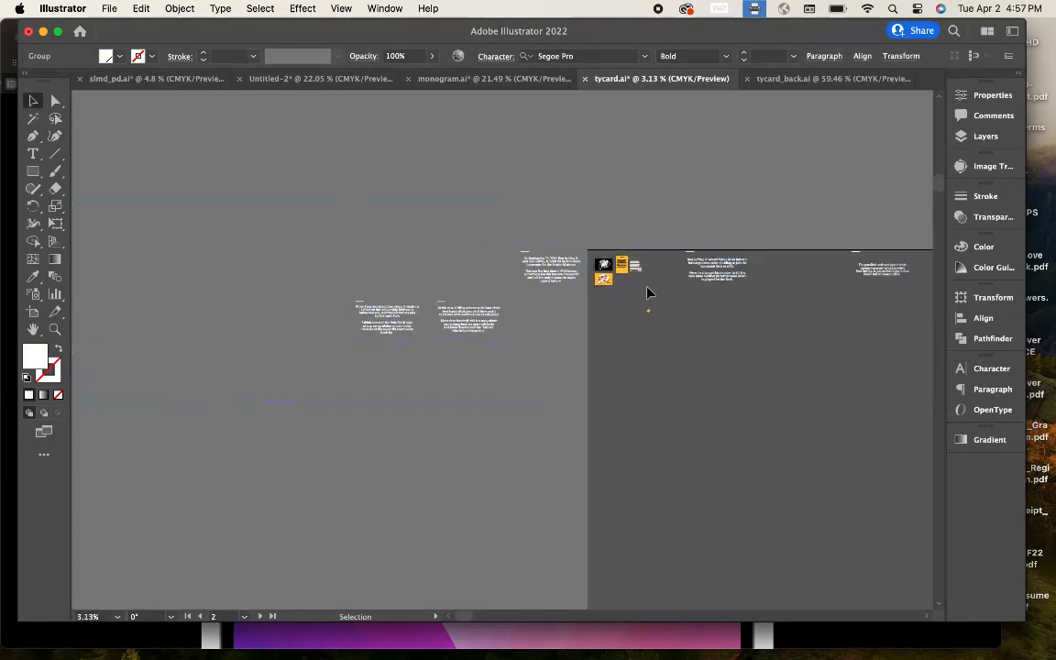
pyautogui.hscroll(2, 647, 293)
pyautogui.moveTo(272, 253); pyautogui.dragTo(706, 314)
pyautogui.click(751, 306)
pyautogui.scroll(5, 752, 306)
pyautogui.hscroll(-5, 260, 295)
pyautogui.scroll(-1, 205, 198)
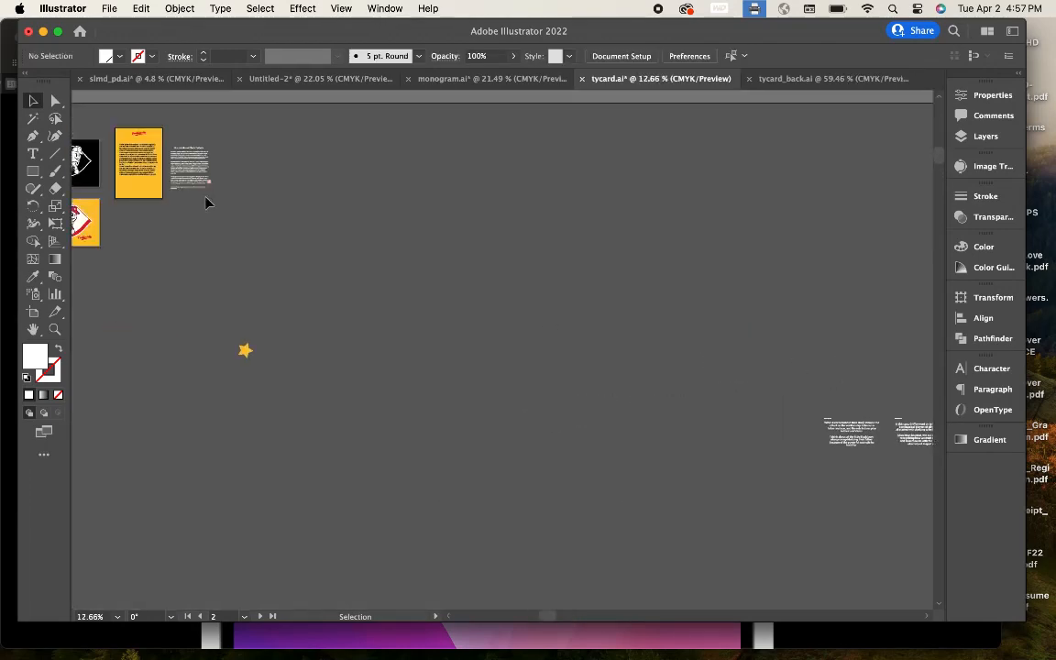
pyautogui.moveTo(808, 306); pyautogui.dragTo(850, 339)
pyautogui.scroll(5, 851, 339)
pyautogui.hscroll(3, 851, 339)
# Step: Ungroup the pasted slide text into separate text blocks via Object > Ungroup
pyautogui.click(179, 9)
pyautogui.click(192, 105)
pyautogui.click(539, 137)
pyautogui.scroll(4, 539, 137)
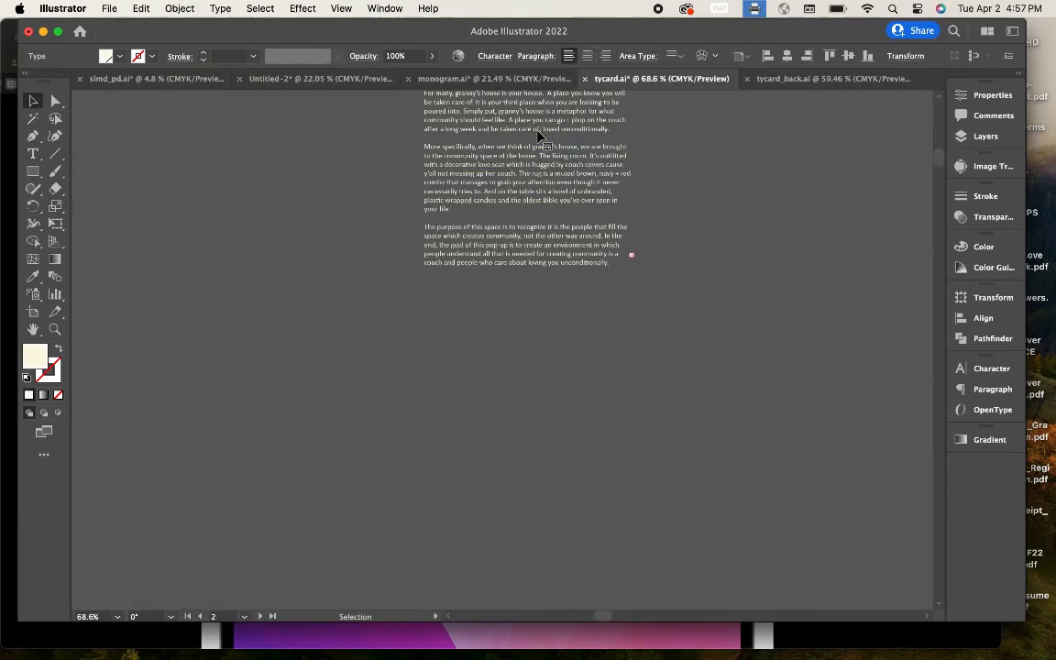
pyautogui.scroll(-3, 539, 137)
pyautogui.click(161, 79)
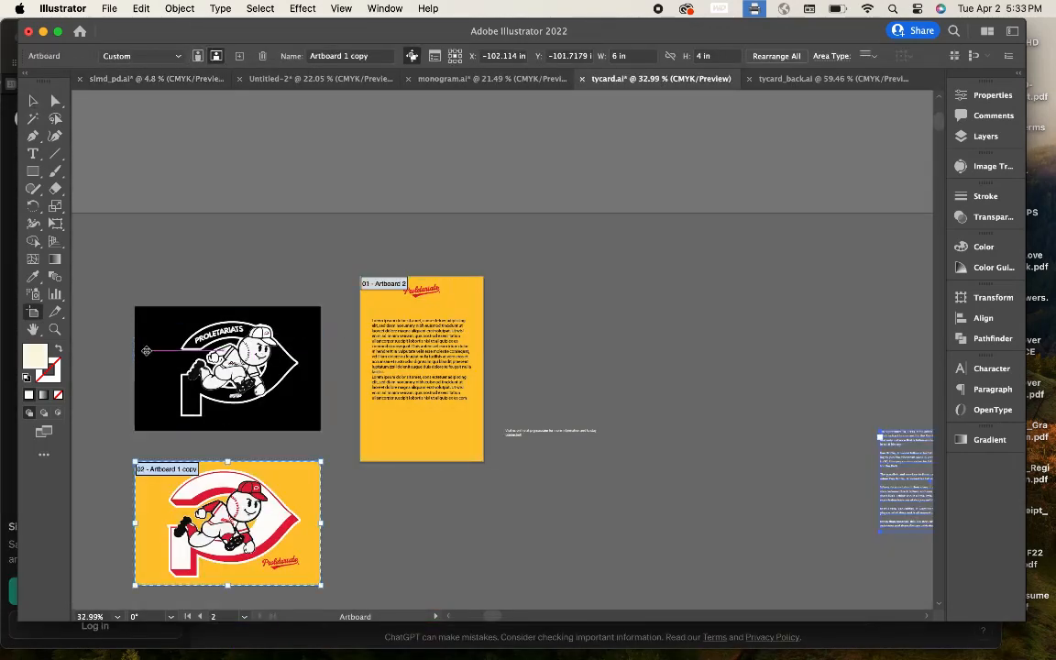
# Step: Rearrange the artboards, moving the black logo artwork down-right and the copied artboard up
pyautogui.click(32, 101)
pyautogui.hotkey('shift', 'o')
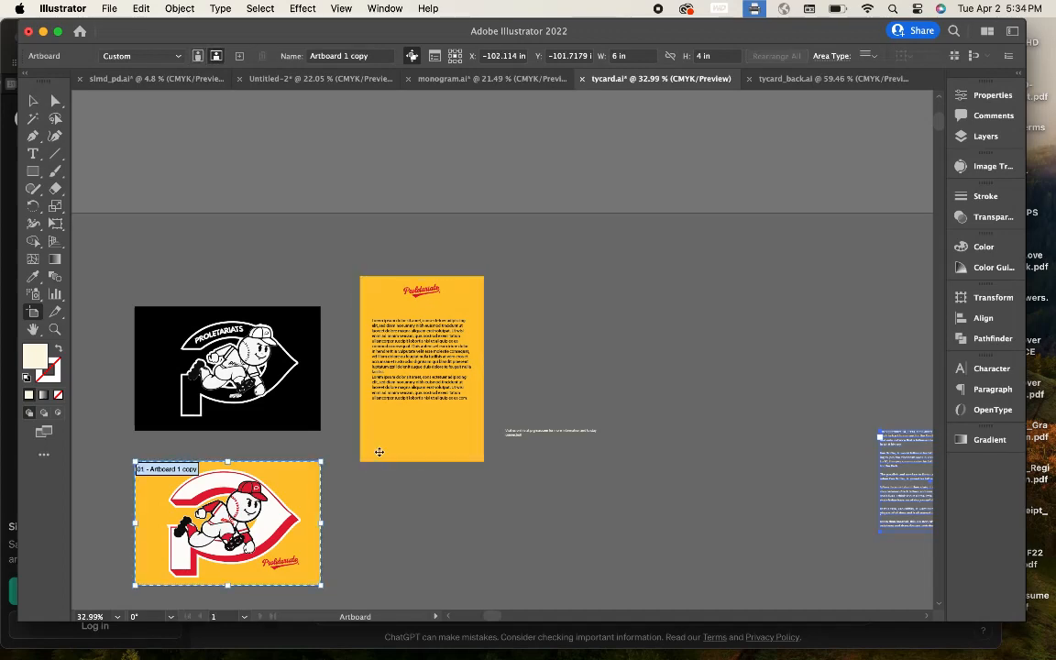
pyautogui.click(363, 461)
pyautogui.moveTo(360, 276)
pyautogui.mouseDown()
pyautogui.moveTo(457, 398)
pyautogui.moveTo(484, 461)
pyautogui.mouseUp()
pyautogui.press('v')
pyautogui.scroll(-2, 201, 268)
pyautogui.scroll(-3, 322, 286)
pyautogui.moveTo(139, 225); pyautogui.dragTo(932, 532)
pyautogui.click(33, 312)
pyautogui.moveTo(266, 439); pyautogui.dragTo(268, 323)
pyautogui.click(33, 100)
# Step: Delete the Lorem ipsum placeholder text from the yellow card, keeping the wordmark
pyautogui.scroll(5, 420, 296)
pyautogui.hscroll(2, 420, 297)
pyautogui.click(263, 271)
pyautogui.press('Delete')
pyautogui.scroll(-4, 261, 275)
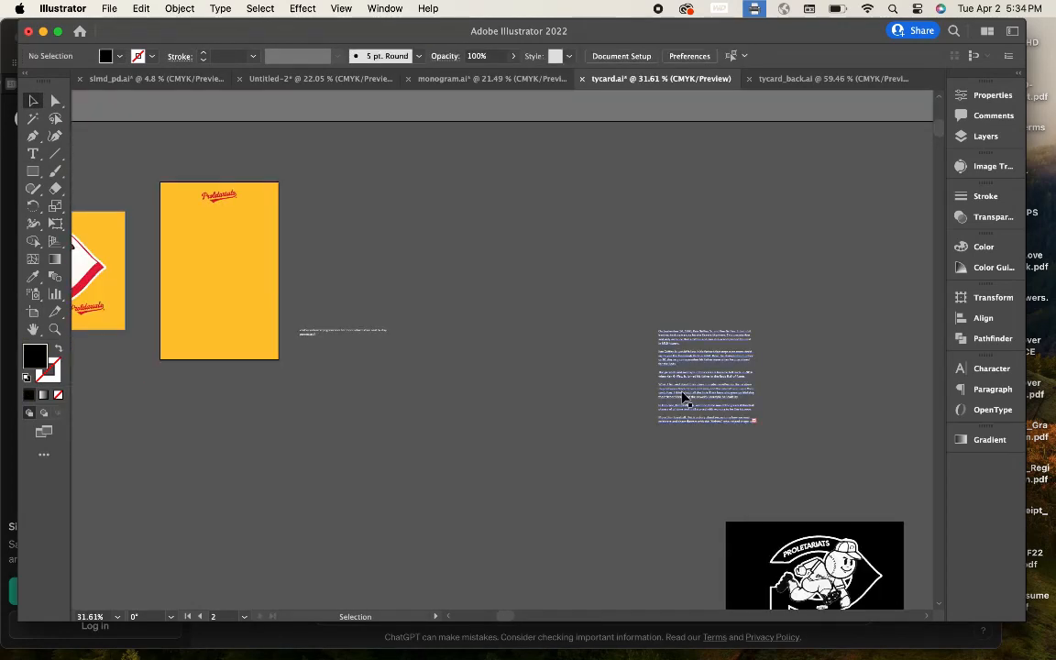
# Step: Move the Black Fathers story text blocks beside the vertical card
pyautogui.moveTo(681, 394); pyautogui.dragTo(325, 294)
pyautogui.click(438, 335)
pyautogui.scroll(-5, 439, 335)
pyautogui.moveTo(786, 396); pyautogui.dragTo(483, 264)
pyautogui.moveTo(363, 281); pyautogui.dragTo(365, 284)
pyautogui.scroll(6, 367, 284)
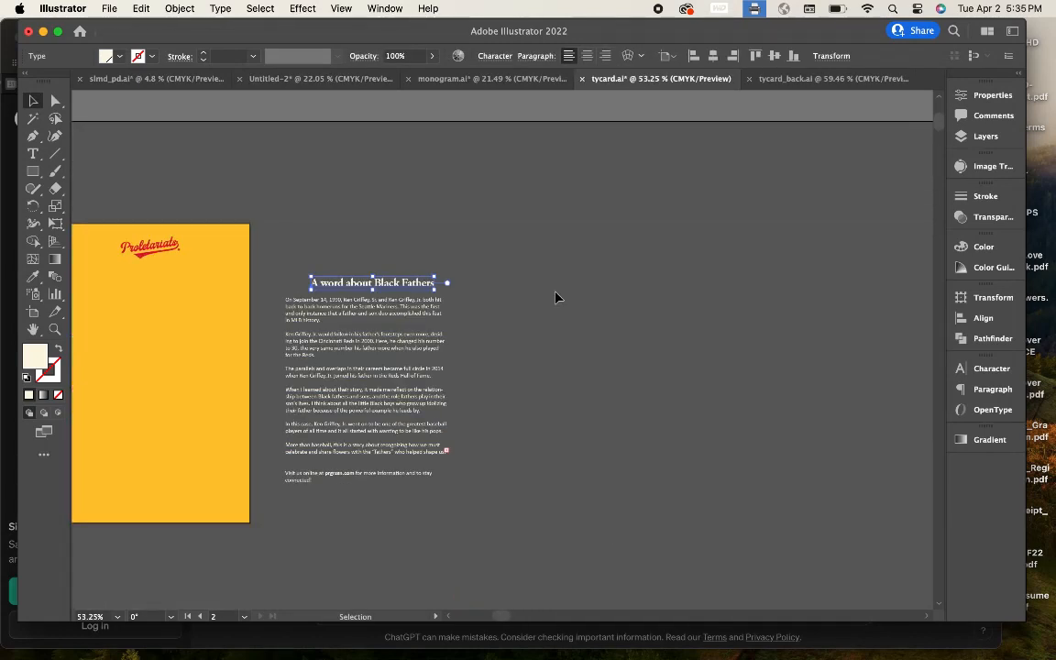
# Step: Move the body text and the web-address line onto the yellow card
pyautogui.click(709, 57)
pyautogui.click(576, 89)
pyautogui.click(483, 401)
pyautogui.press('super+z')
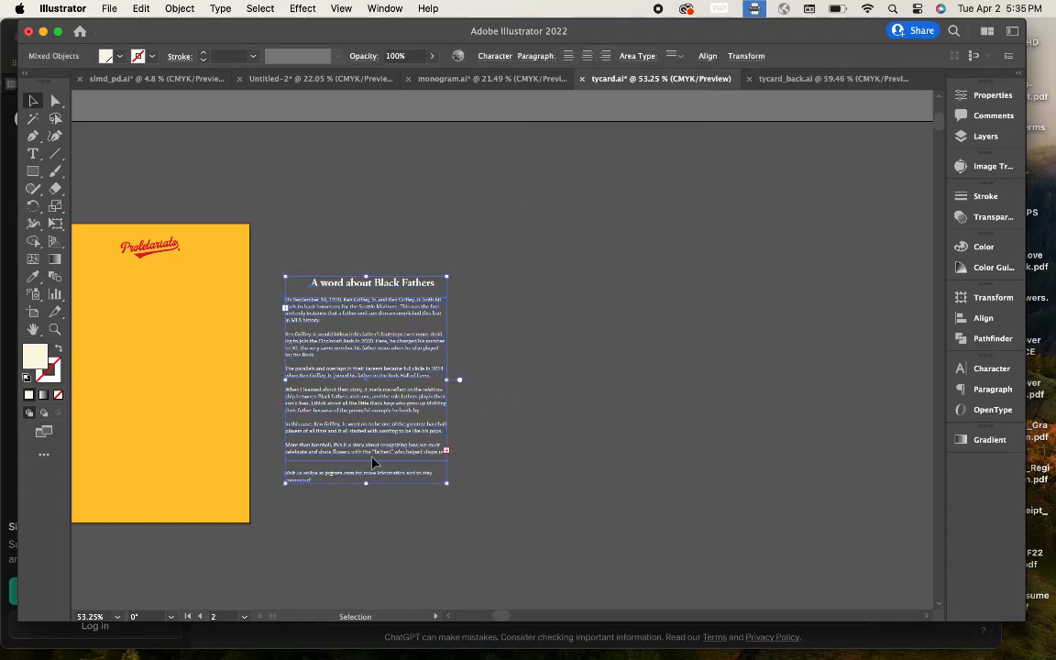
pyautogui.click(341, 503)
pyautogui.hscroll(-3, 407, 270)
pyautogui.scroll(-1, 407, 271)
pyautogui.click(427, 440)
pyautogui.keyDown('shift'); pyautogui.click(434, 308); pyautogui.keyUp('shift')
pyautogui.moveTo(434, 308); pyautogui.dragTo(219, 325)
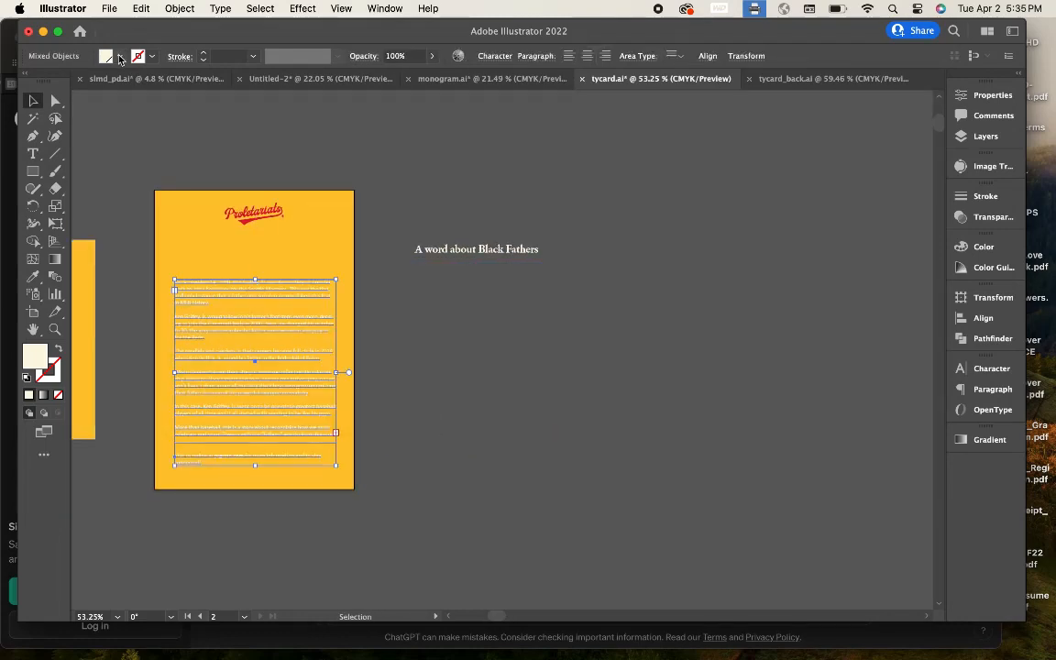
# Step: Colour the text red by sampling the logo with the Eyedropper
pyautogui.click(33, 277)
pyautogui.scroll(5, 156, 263)
pyautogui.click(355, 164)
pyautogui.scroll(-4, 352, 161)
pyautogui.click(32, 100)
pyautogui.click(177, 171)
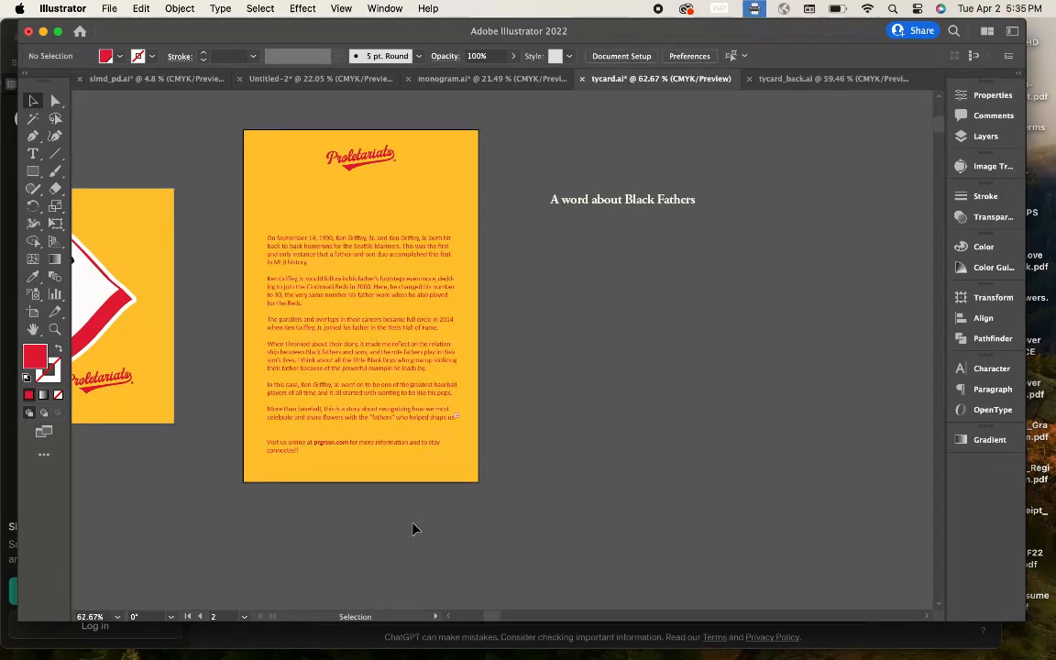
# Step: Nudge the web-address line down a little below the body text
pyautogui.scroll(-2, 413, 529)
pyautogui.scroll(4, 413, 529)
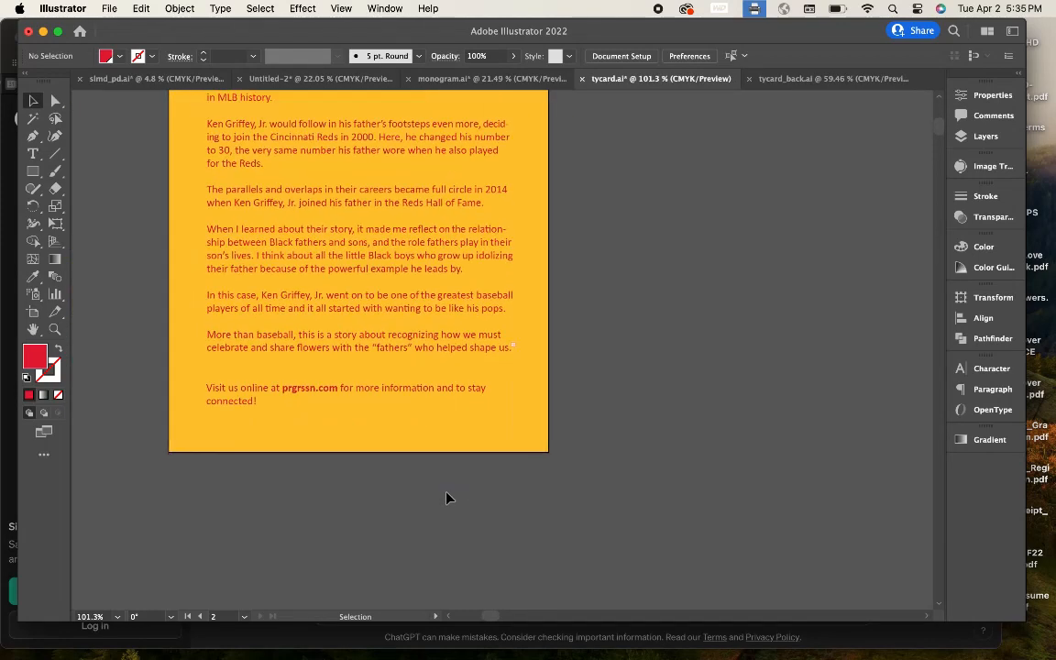
pyautogui.scroll(-3, 448, 561)
pyautogui.scroll(2, 358, 452)
pyautogui.moveTo(357, 452); pyautogui.dragTo(361, 475)
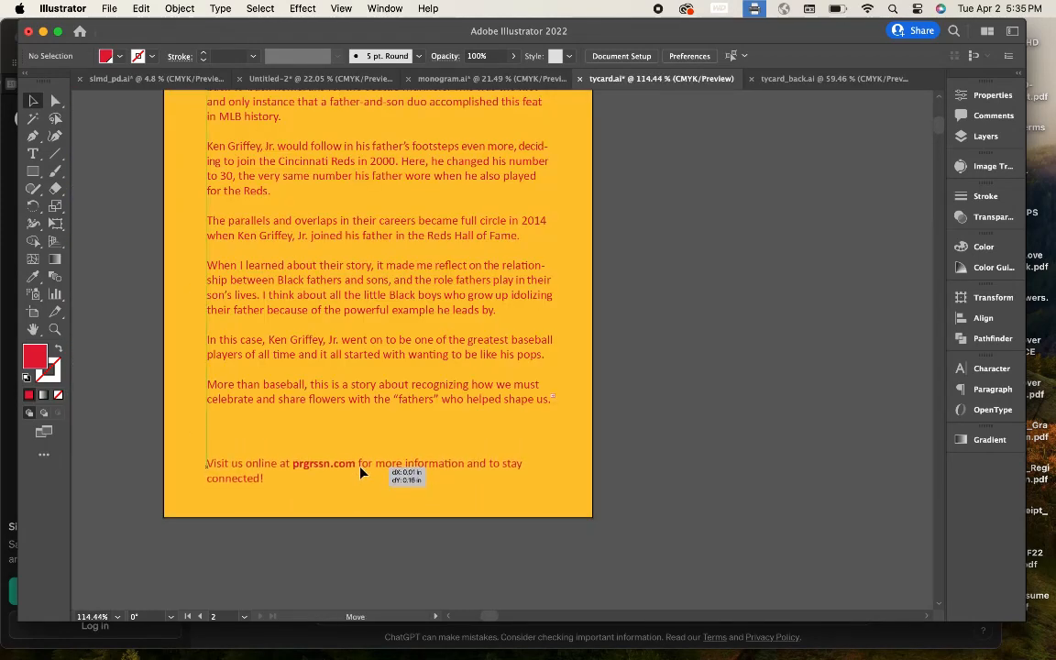
pyautogui.scroll(-2, 375, 408)
pyautogui.click(693, 353)
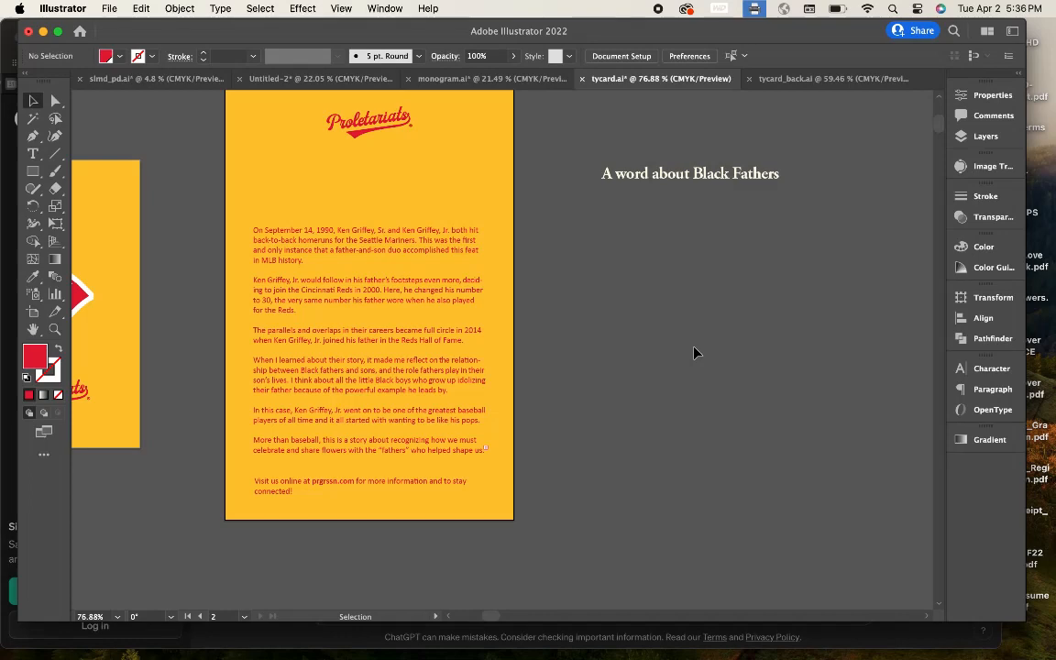
# Step: Left-align the web-address line with the body paragraphs
pyautogui.scroll(3, 694, 353)
pyautogui.scroll(-3, 694, 353)
pyautogui.click(346, 587)
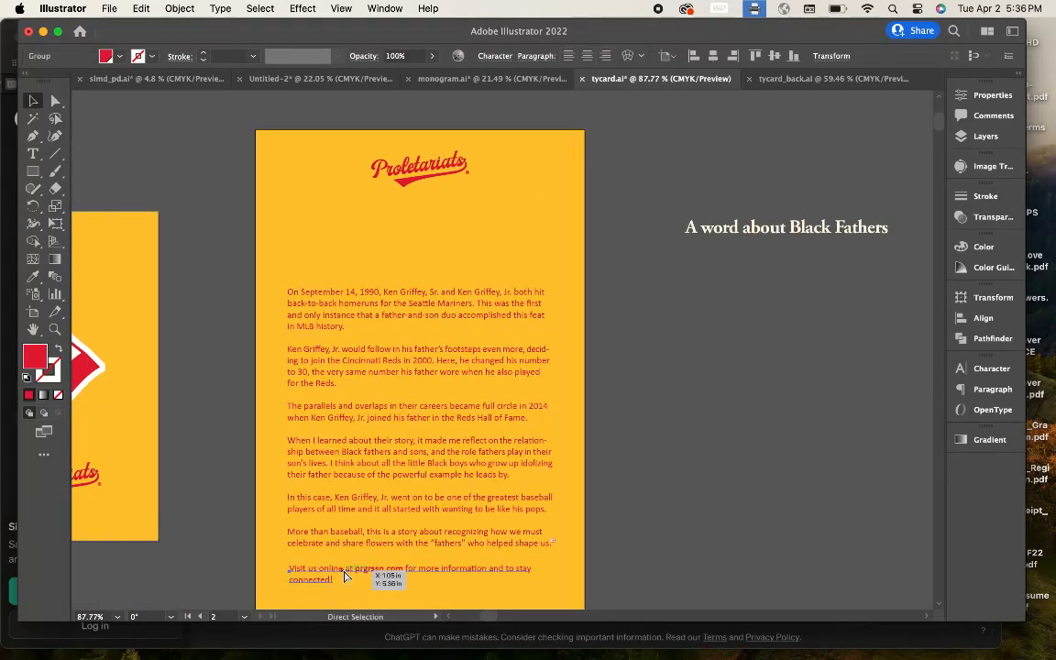
pyautogui.keyDown('shift'); pyautogui.click(390, 451); pyautogui.keyUp('shift')
pyautogui.click(710, 56)
pyautogui.click(552, 97)
pyautogui.click(629, 458)
# Step: Place the 'A word about Black Fathers' heading above the body and duplicate it below the card
pyautogui.scroll(-2, 629, 459)
pyautogui.scroll(3, 629, 459)
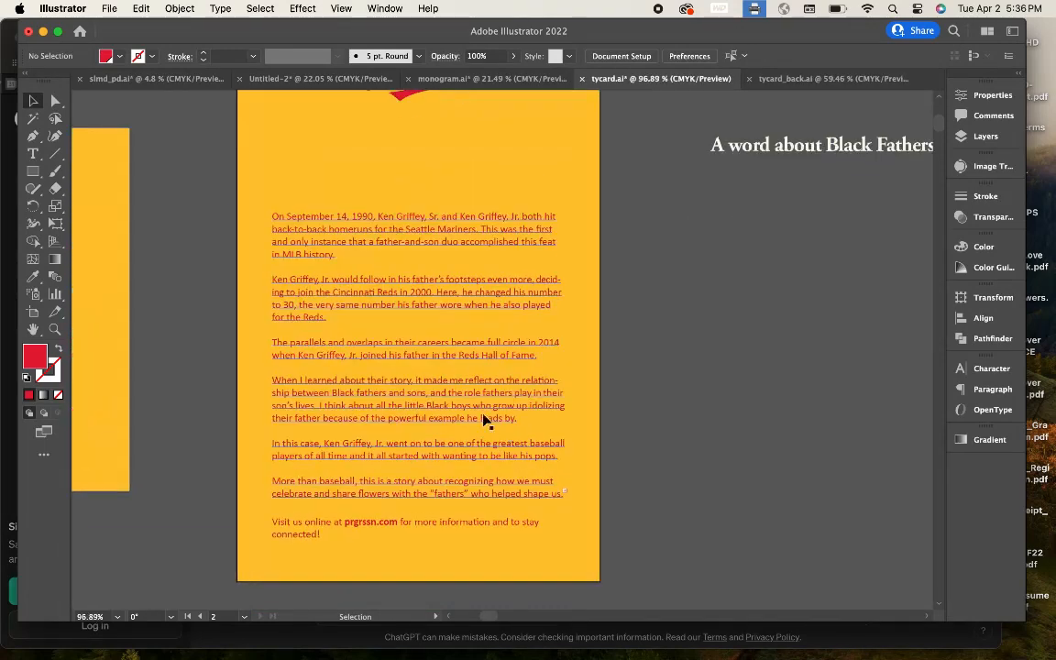
pyautogui.scroll(3, 486, 420)
pyautogui.moveTo(695, 268); pyautogui.dragTo(519, 268)
pyautogui.moveTo(382, 285); pyautogui.dragTo(427, 280)
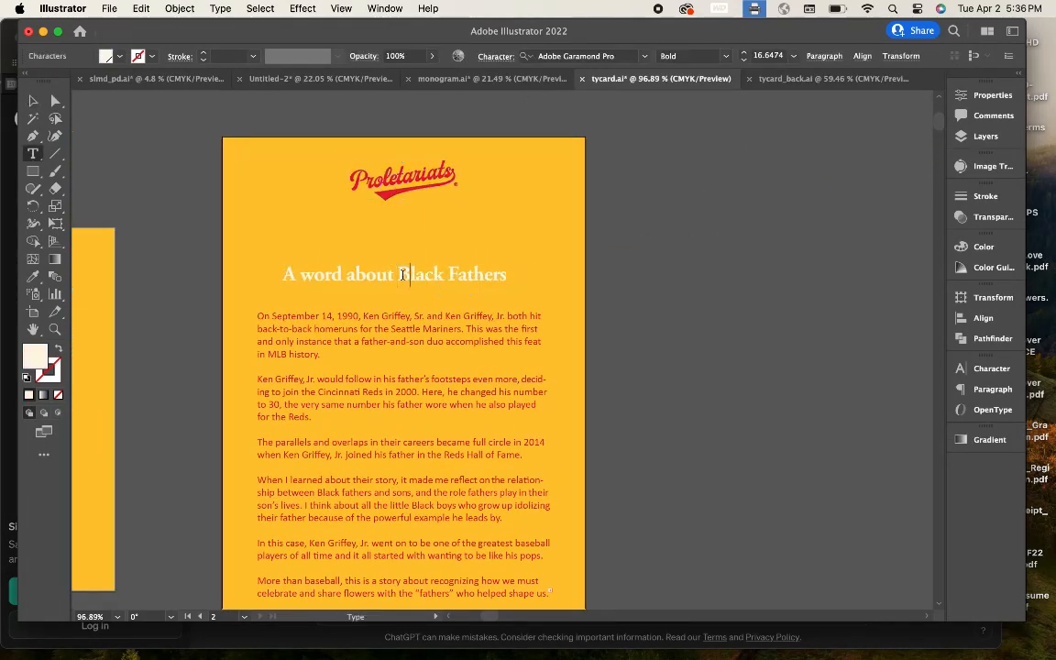
pyautogui.moveTo(359, 282); pyautogui.dragTo(407, 554)
# Step: Duplicate the card artboard to the right and unlock all artwork
pyautogui.scroll(-5, 460, 195)
pyautogui.hotkey('shift', 'o')
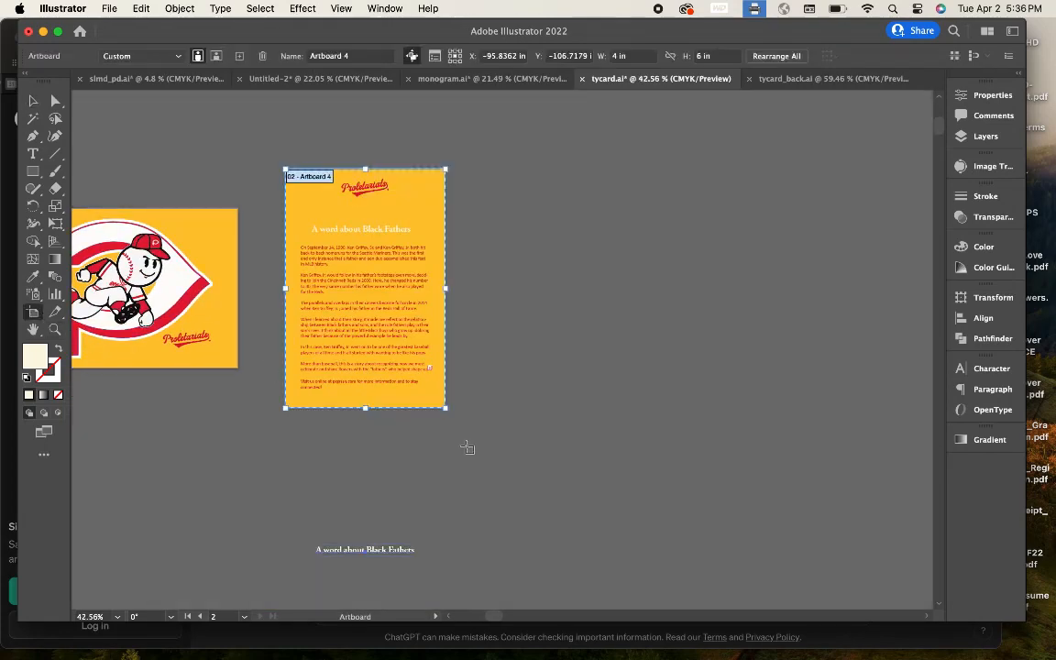
pyautogui.moveTo(417, 401); pyautogui.dragTo(595, 408)
pyautogui.click(34, 101)
pyautogui.click(403, 231)
pyautogui.click(180, 8)
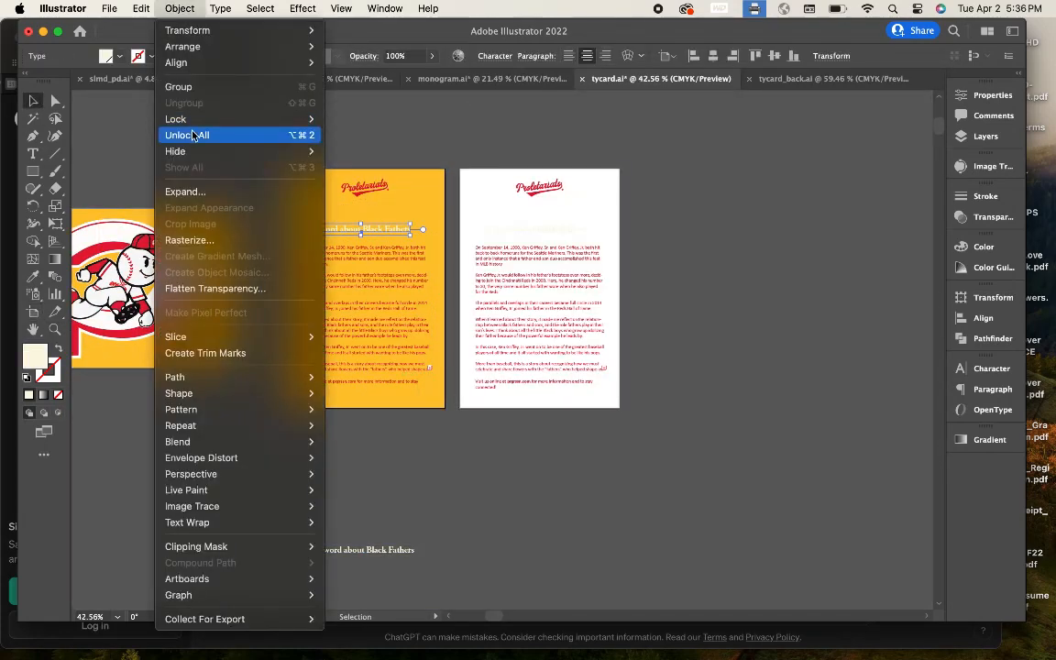
pyautogui.click(193, 135)
# Step: Copy the yellow background onto the second artboard and centre it there
pyautogui.click(394, 147)
pyautogui.moveTo(414, 187); pyautogui.dragTo(583, 194)
pyautogui.scroll(3, 583, 194)
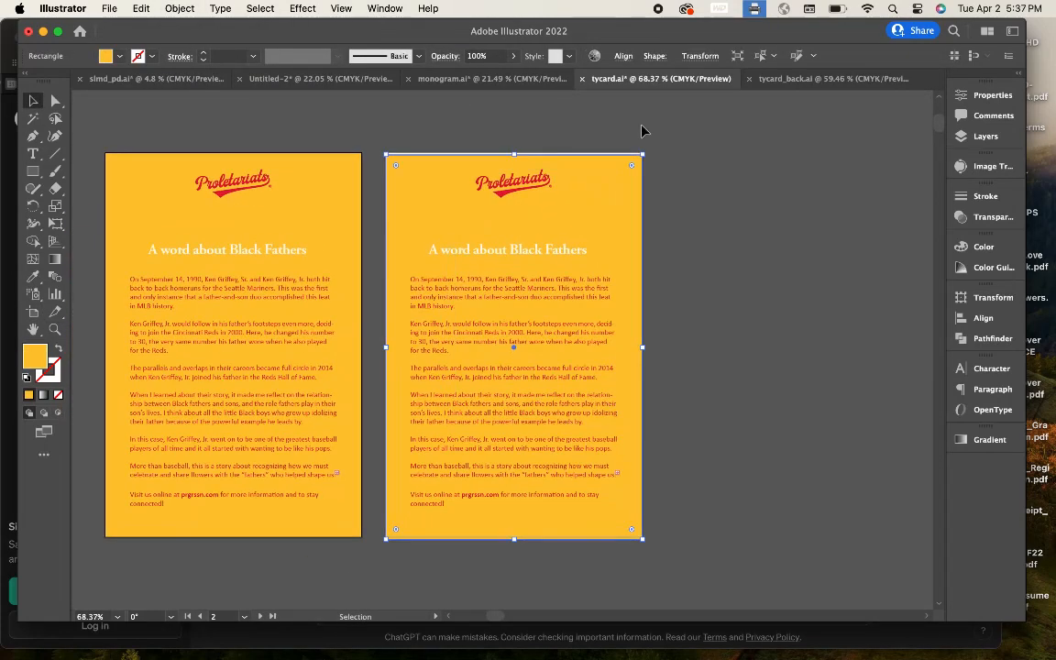
pyautogui.click(623, 56)
pyautogui.click(592, 98)
pyautogui.click(723, 276)
# Step: Break the second card's heading into two lines: 'A word about / Black Fathers'
pyautogui.scroll(-3, 723, 276)
pyautogui.scroll(-4, 427, 437)
pyautogui.scroll(6, 516, 376)
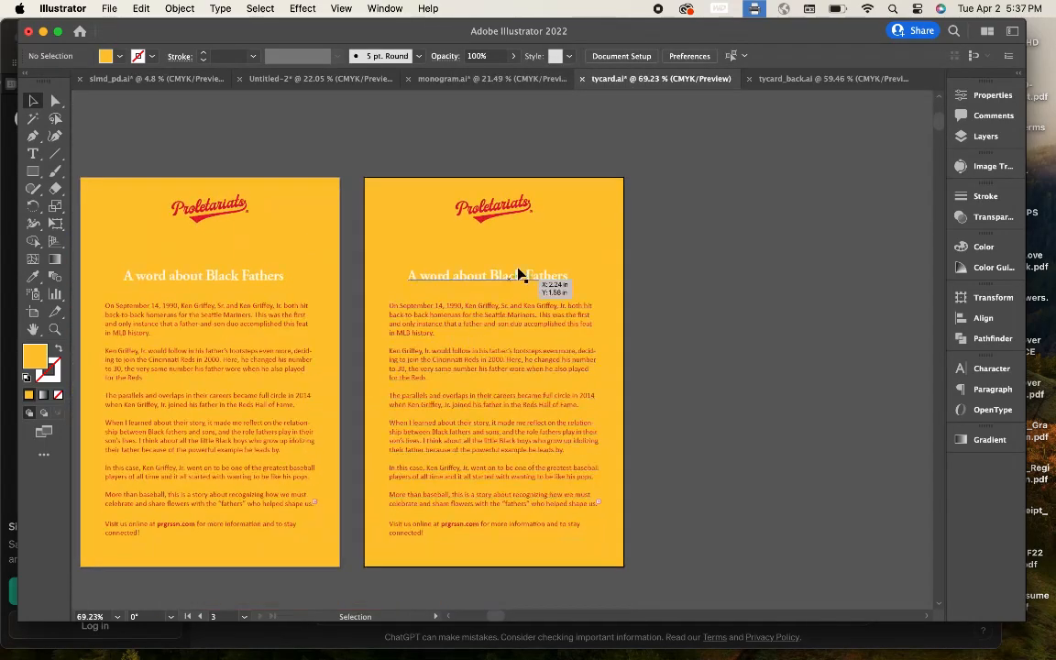
pyautogui.scroll(4, 487, 276)
pyautogui.doubleClick(487, 276)
pyautogui.scroll(2, 487, 276)
pyautogui.press('Return')
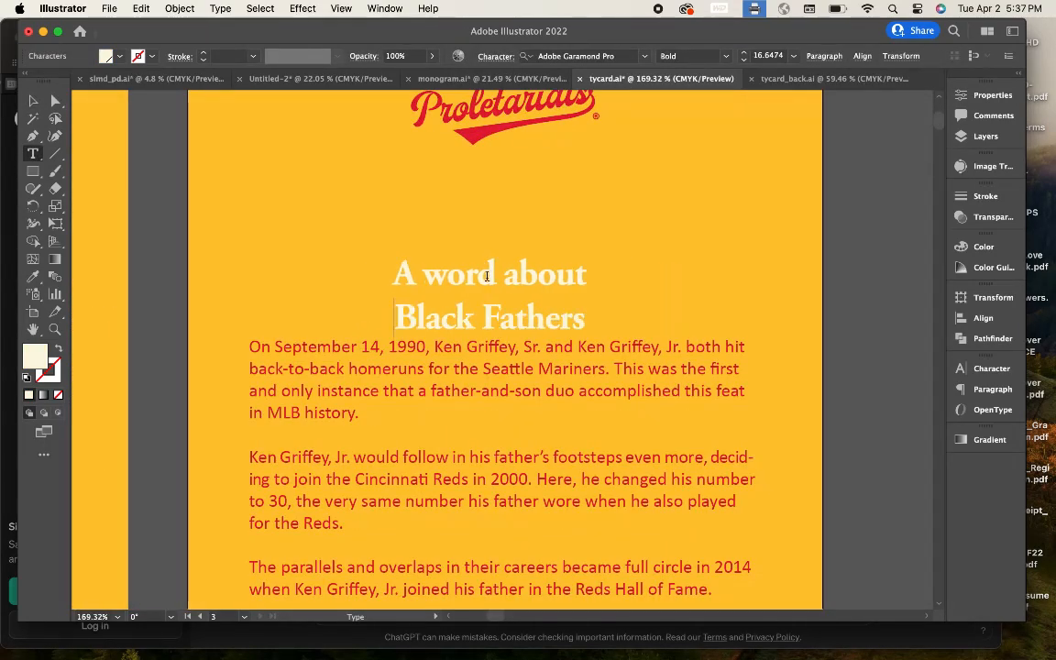
pyautogui.click(33, 101)
# Step: Move the two-line heading up slightly on the second card
pyautogui.click(255, 226)
pyautogui.scroll(-4, 256, 225)
pyautogui.moveTo(443, 279); pyautogui.dragTo(440, 263)
pyautogui.scroll(-2, 440, 263)
pyautogui.scroll(-4, 396, 235)
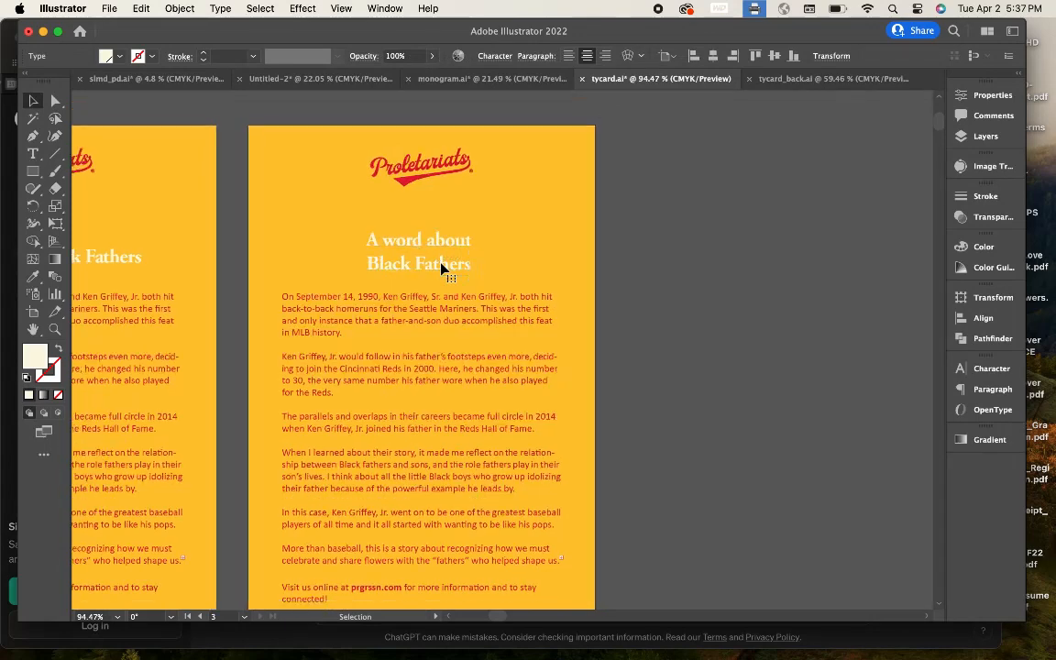
pyautogui.click(266, 186)
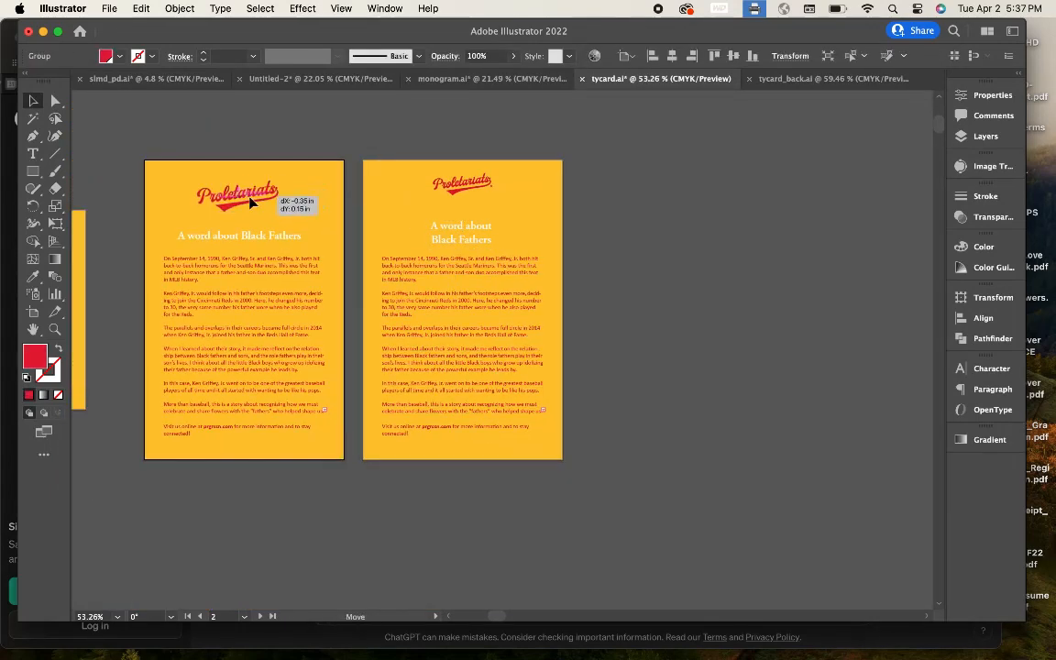
# Step: Copy the prgrssn logo from the slmd_pd.ai document
pyautogui.click(298, 128)
pyautogui.scroll(-2, 298, 128)
pyautogui.hscroll(-4, 297, 127)
pyautogui.scroll(-5, 406, 200)
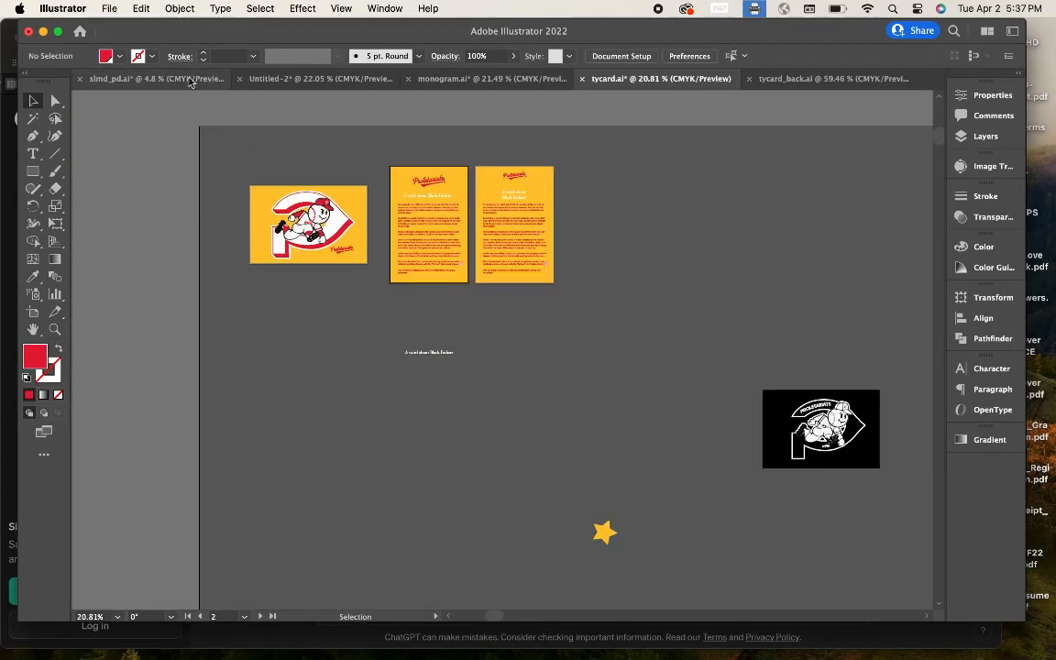
pyautogui.scroll(3, 852, 447)
pyautogui.scroll(8, 852, 448)
pyautogui.scroll(-8, 787, 487)
pyautogui.click(158, 79)
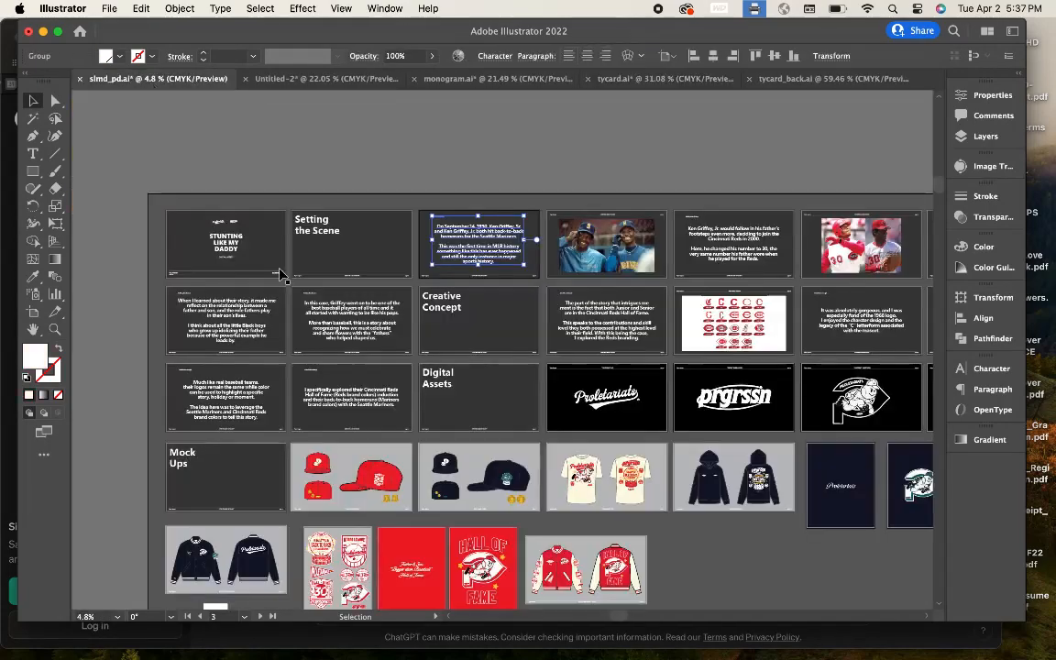
pyautogui.click(725, 400)
pyautogui.press('super+c')
# Step: Paste the prgrssn logo into tycard.ai and move it aside
pyautogui.click(664, 79)
pyautogui.scroll(5, 240, 266)
pyautogui.hscroll(-4, 286, 318)
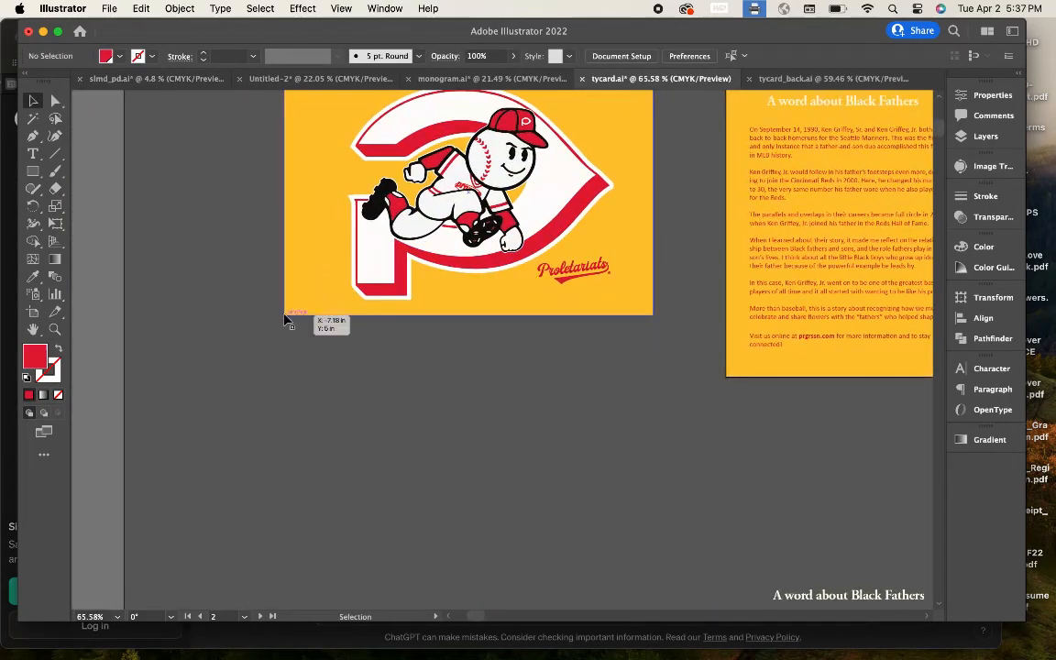
pyautogui.scroll(4, 288, 317)
pyautogui.press('super+v')
pyautogui.click(677, 354)
pyautogui.scroll(-5, 676, 354)
pyautogui.press('super+v')
pyautogui.moveTo(619, 388); pyautogui.dragTo(494, 400)
# Step: Delete the black rectangle behind the prgrssn logo inside its group
pyautogui.click(806, 386)
pyautogui.press('Delete')
pyautogui.press('super+z')
pyautogui.doubleClick(813, 376)
pyautogui.press('Delete')
pyautogui.doubleClick(852, 334)
pyautogui.click(775, 436)
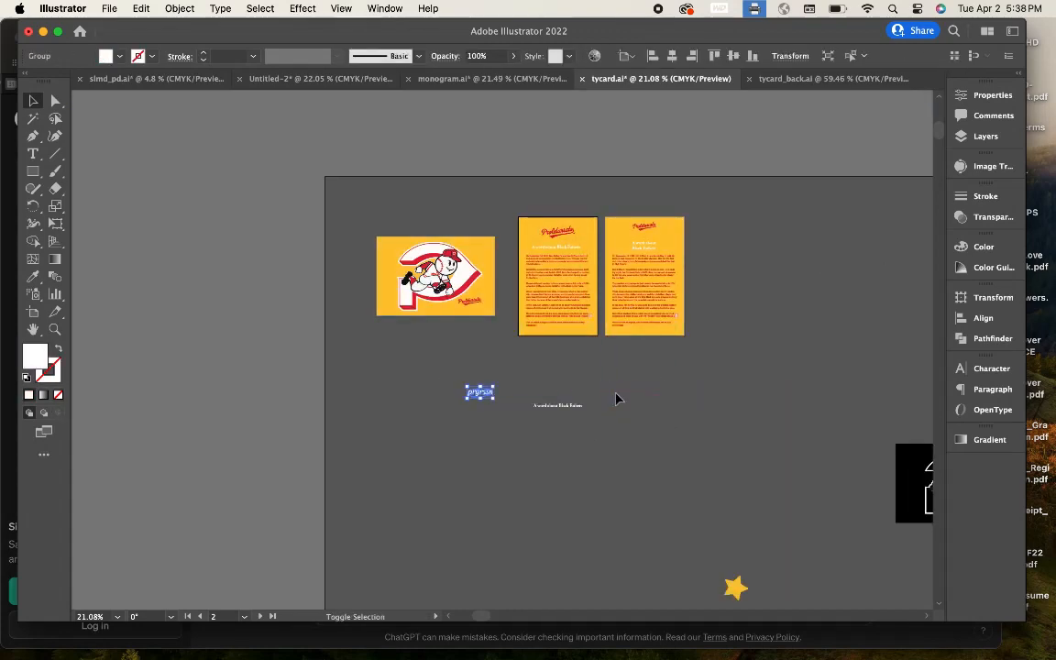
# Step: Make the prgrssn logo red by sampling the card art with the Eyedropper
pyautogui.scroll(5, 420, 298)
pyautogui.click(33, 277)
pyautogui.click(308, 265)
pyautogui.click(33, 101)
# Step: Shrink the red logo and position it inside the P at the lower left
pyautogui.scroll(3, 274, 264)
pyautogui.moveTo(265, 295); pyautogui.dragTo(429, 356)
pyautogui.moveTo(507, 376); pyautogui.dragTo(404, 387)
pyautogui.moveTo(480, 409); pyautogui.dragTo(466, 403)
pyautogui.moveTo(429, 387)
pyautogui.mouseDown()
pyautogui.moveTo(436, 394)
pyautogui.moveTo(405, 400)
pyautogui.moveTo(414, 398)
pyautogui.mouseUp()
pyautogui.scroll(5, 412, 393)
pyautogui.scroll(-8, 412, 397)
pyautogui.click(409, 510)
pyautogui.scroll(2, 409, 510)
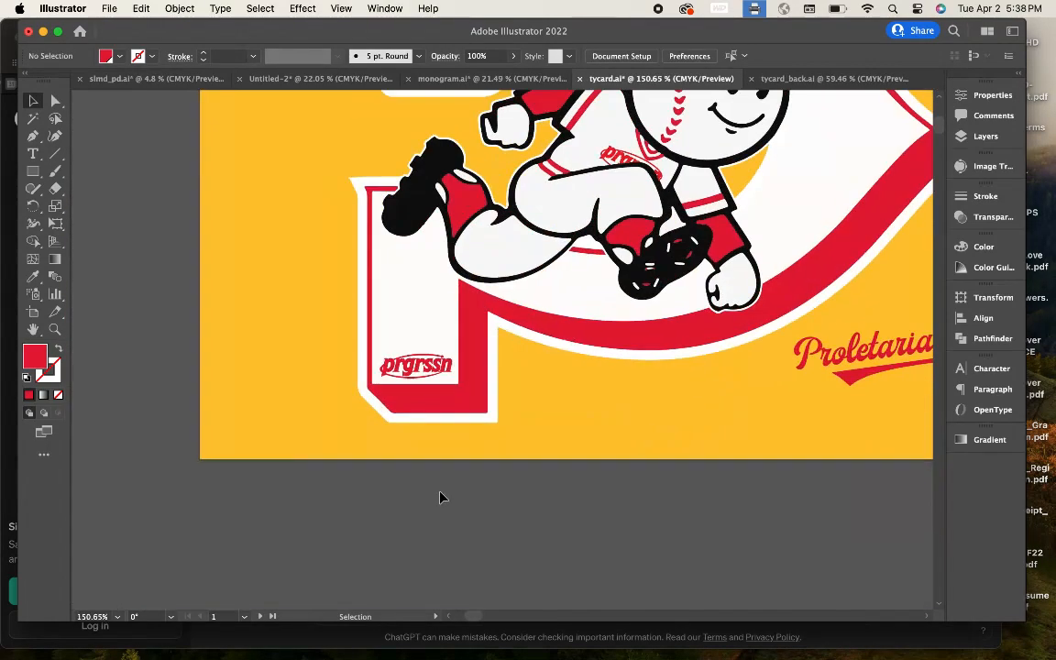
pyautogui.scroll(5, 426, 385)
pyautogui.moveTo(421, 352); pyautogui.dragTo(460, 375)
# Step: Review the card layout, briefly selecting the yellow background rectangle
pyautogui.scroll(-8, 491, 455)
pyautogui.click(507, 486)
pyautogui.scroll(4, 506, 485)
pyautogui.click(489, 462)
pyautogui.scroll(-4, 491, 473)
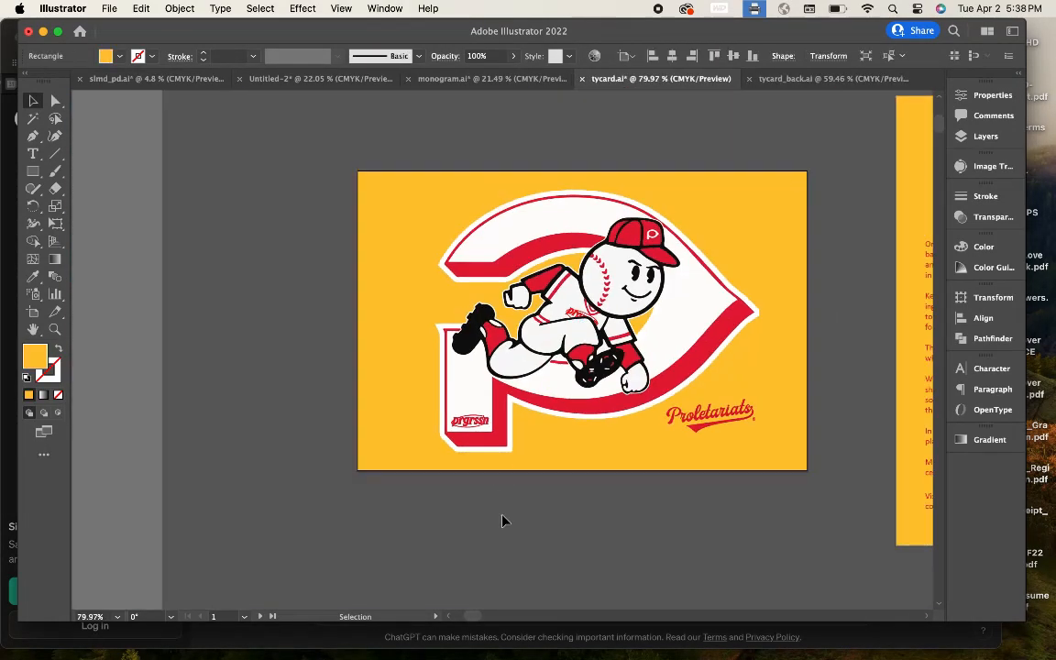
pyautogui.click(502, 520)
pyautogui.scroll(-2, 502, 521)
pyautogui.scroll(-3, 503, 520)
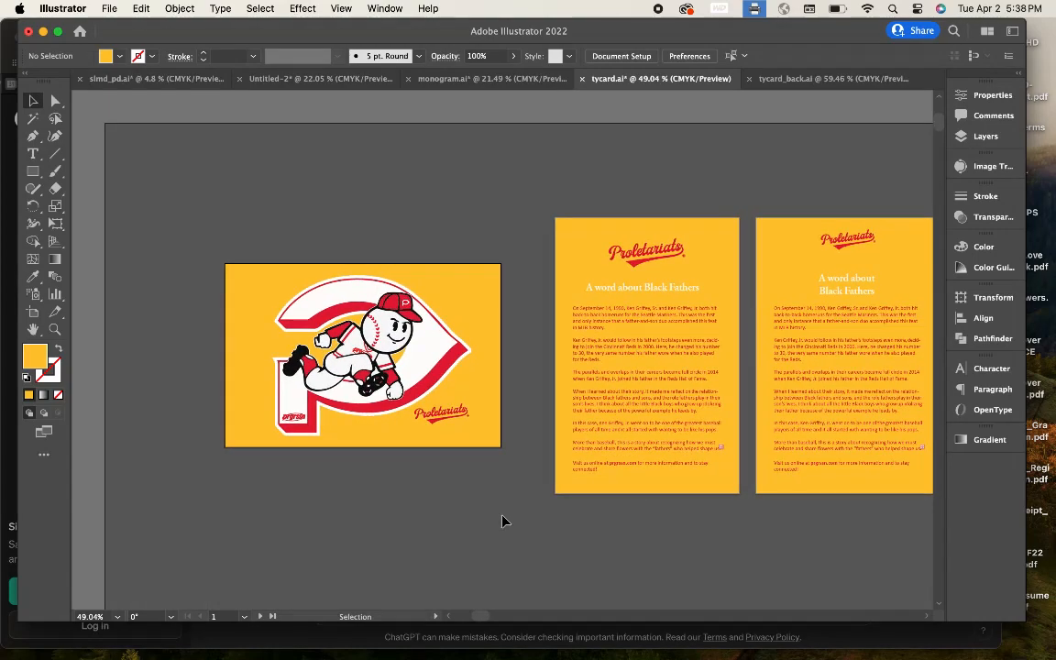
pyautogui.scroll(5, 551, 489)
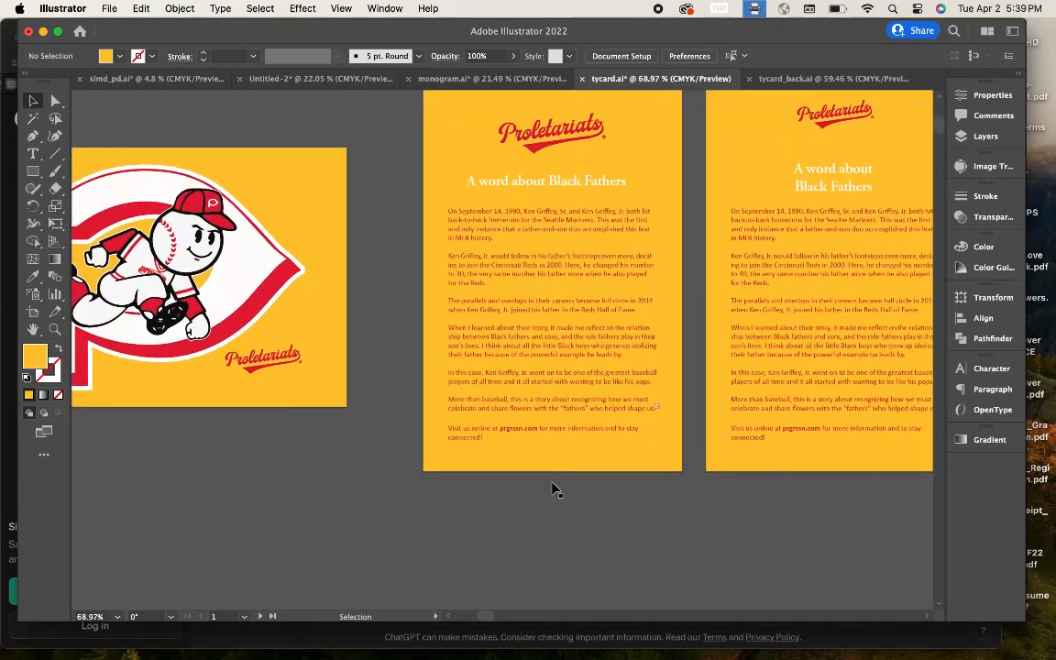
# Step: Nudge the heading, body text and web-address line into position on the first back card
pyautogui.scroll(1, 552, 488)
pyautogui.click(552, 499)
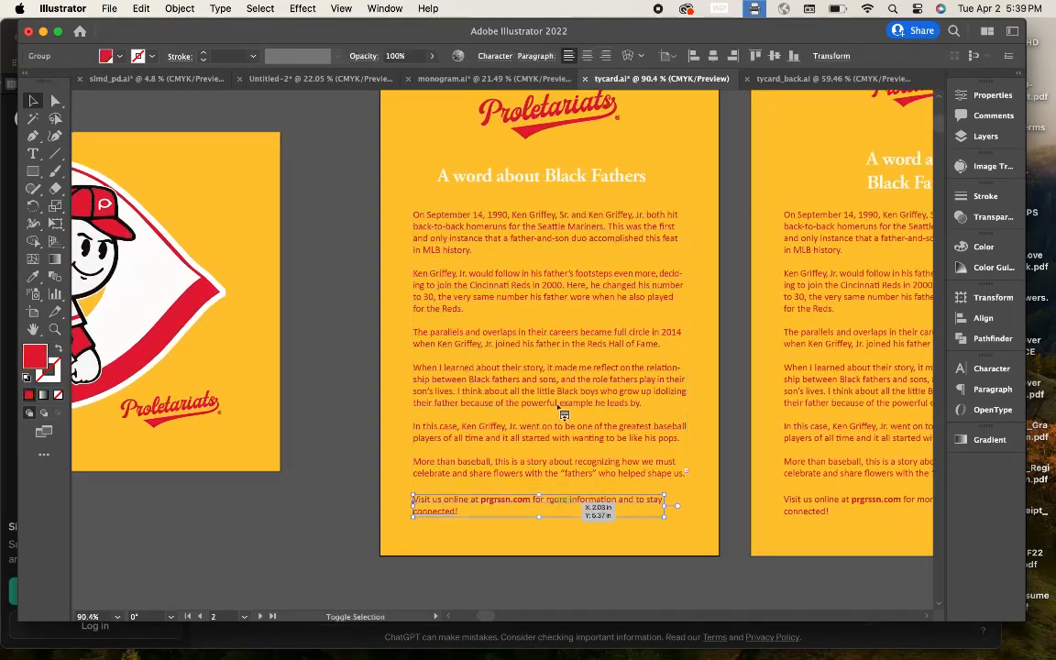
pyautogui.keyDown('shift'); pyautogui.click(560, 409); pyautogui.keyUp('shift')
pyautogui.press('Up')
pyautogui.press('Up')
pyautogui.keyDown('shift'); pyautogui.click(573, 185); pyautogui.keyUp('shift')
pyautogui.press('Up')
pyautogui.press('Up')
pyautogui.press('Up')
pyautogui.click(551, 536)
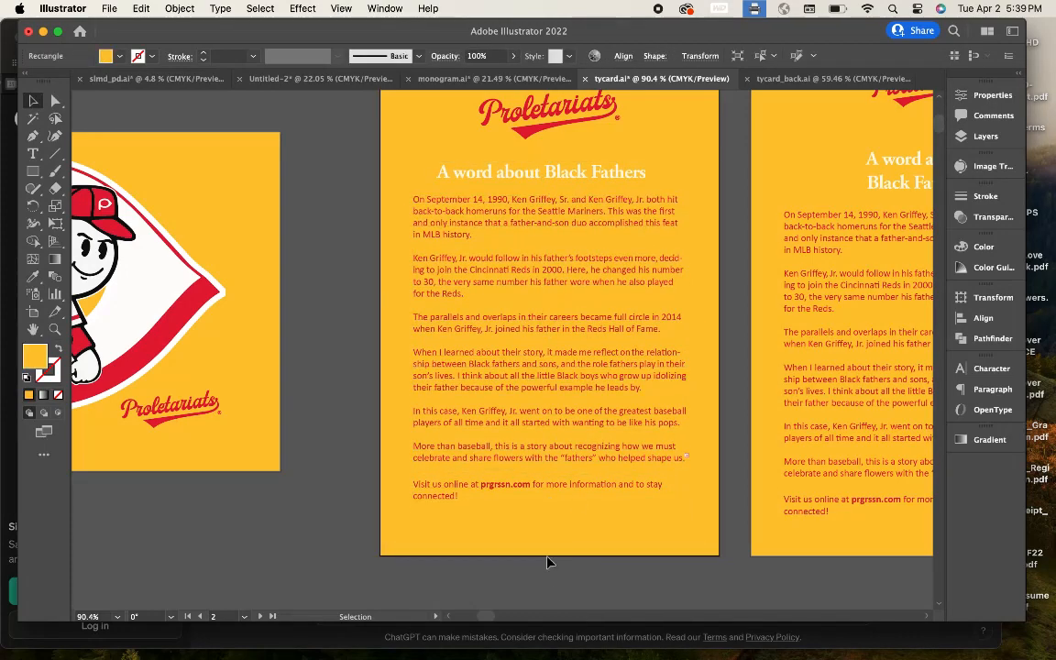
pyautogui.click(529, 461)
pyautogui.keyDown('shift'); pyautogui.click(511, 489); pyautogui.keyUp('shift')
pyautogui.press('Down')
pyautogui.press('Down')
pyautogui.press('Down')
pyautogui.scroll(-4, 532, 537)
pyautogui.click(368, 514)
# Step: Duplicate the red prgrssn logo below the card and copy the Negro League badge from slmd_pd.ai
pyautogui.moveTo(170, 423); pyautogui.dragTo(541, 543)
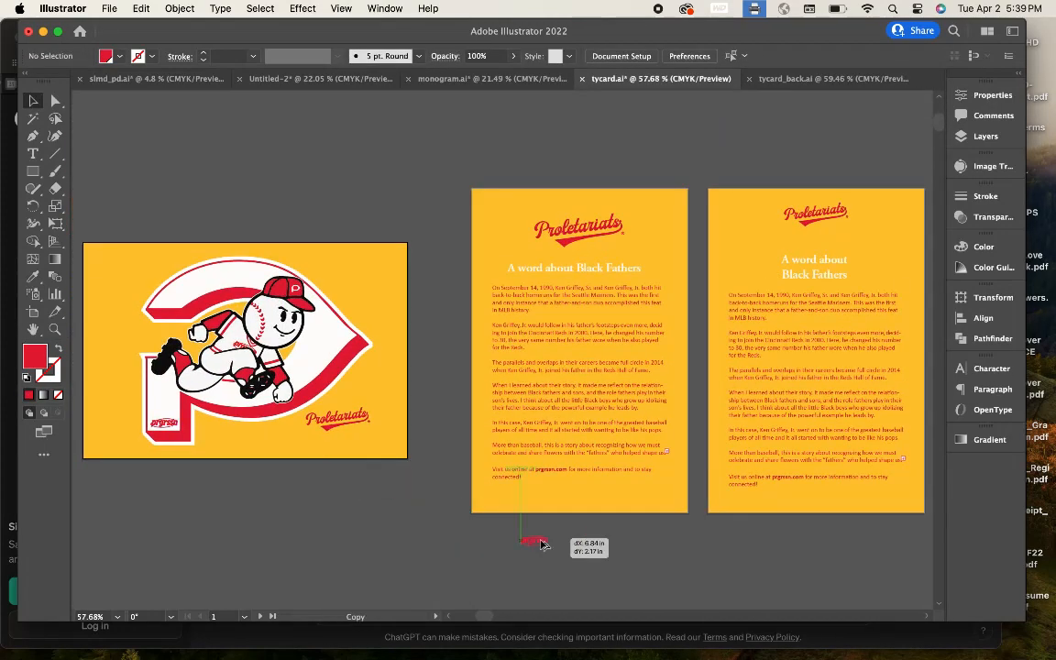
pyautogui.click(133, 59)
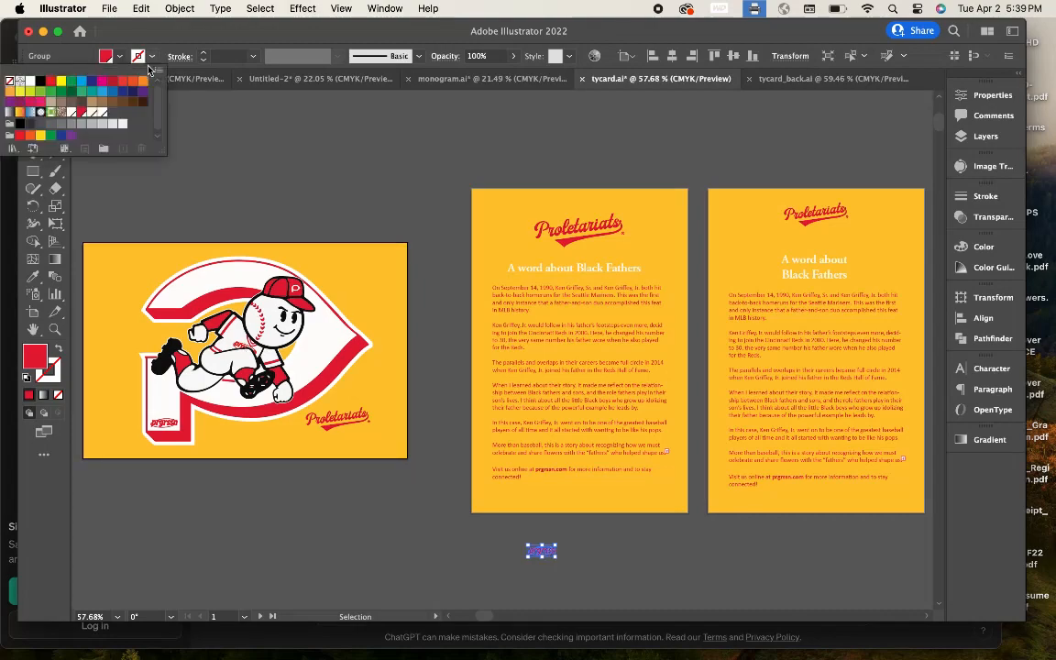
pyautogui.click(160, 78)
pyautogui.scroll(-3, 557, 482)
pyautogui.click(336, 465)
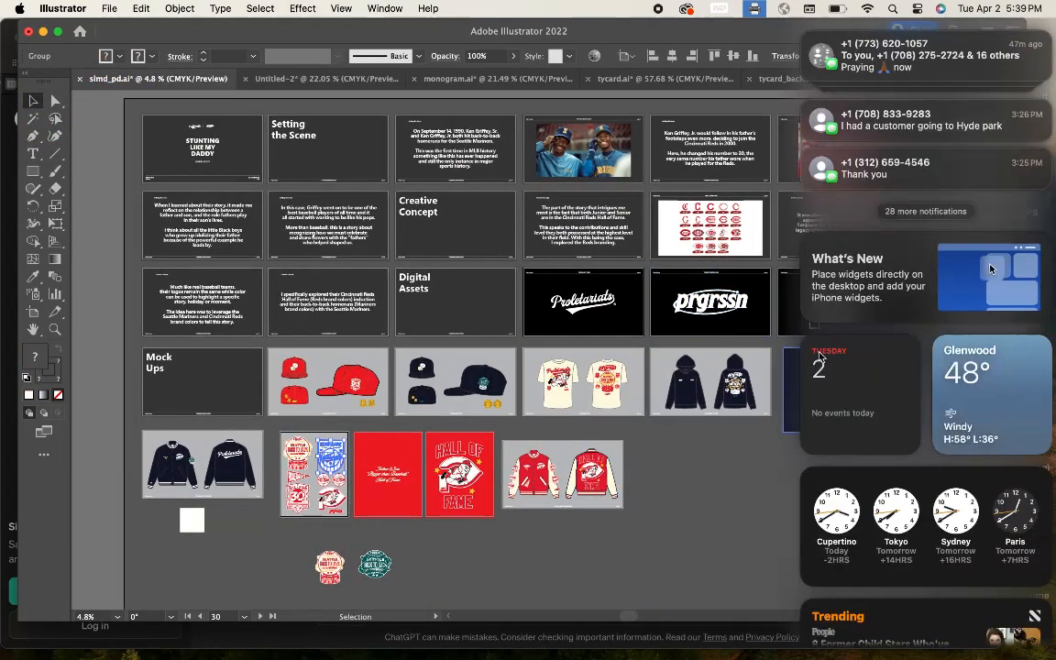
pyautogui.hscroll(3, 878, 308)
pyautogui.doubleClick(878, 308)
pyautogui.click(878, 308)
pyautogui.press('super+c')
# Step: Paste the Negro League badge into tycard.ai and eyedropper it red like the prgrssn logo
pyautogui.click(620, 78)
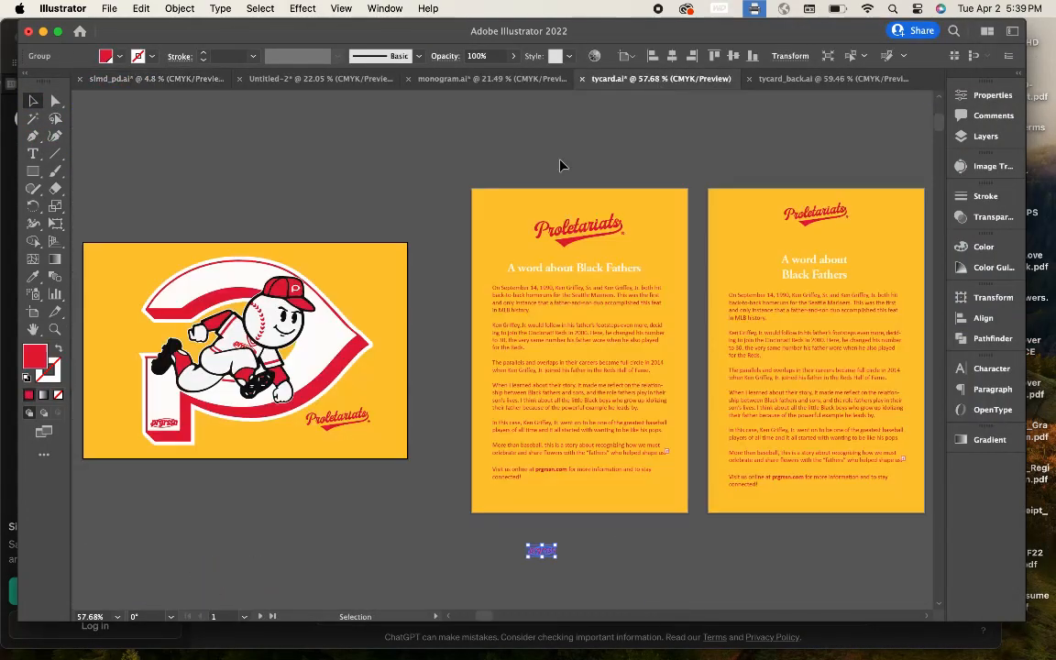
pyautogui.scroll(-4, 560, 161)
pyautogui.press('super+v')
pyautogui.moveTo(399, 222); pyautogui.dragTo(545, 355)
pyautogui.scroll(4, 545, 356)
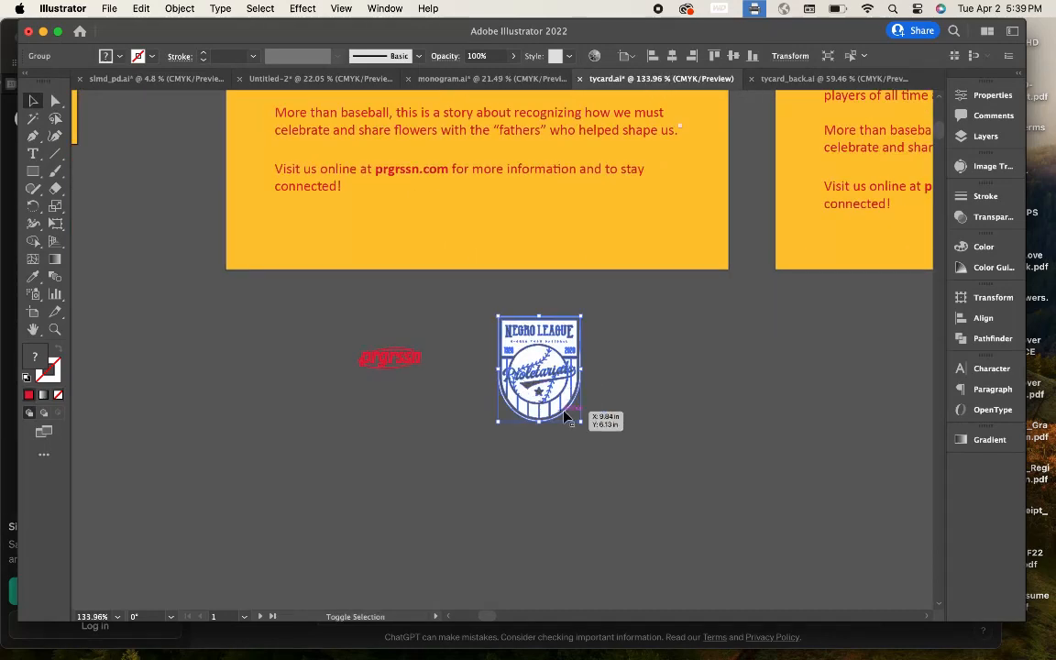
pyautogui.scroll(4, 424, 365)
pyautogui.click(33, 276)
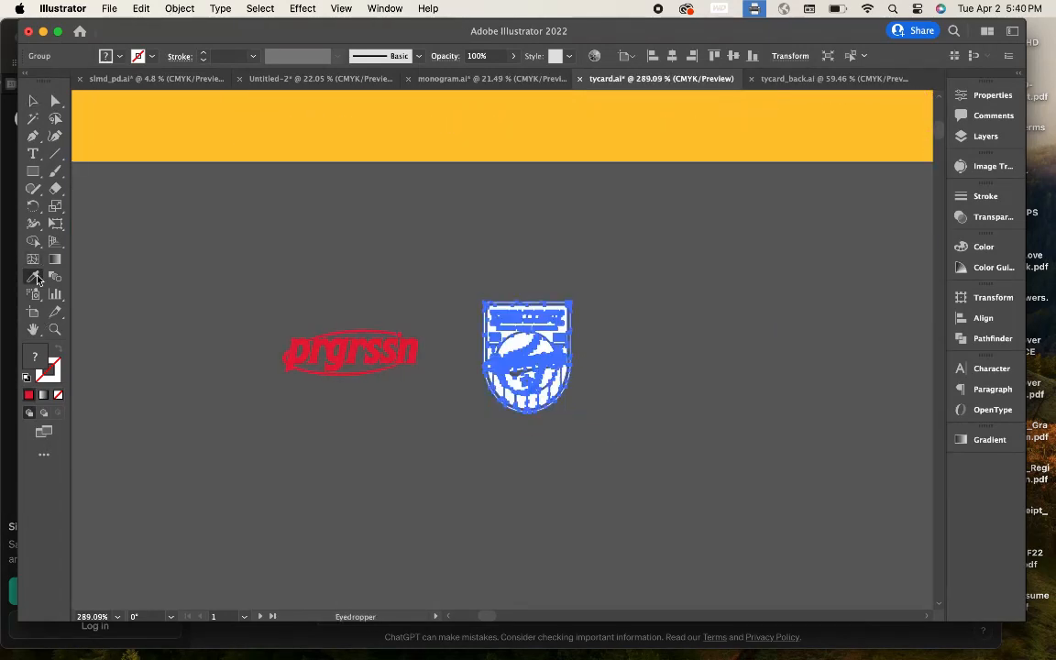
pyautogui.click(354, 352)
pyautogui.click(33, 100)
# Step: Place both red logos beneath the web-address line, then select the badge group in slmd_pd.ai
pyautogui.click(394, 387)
pyautogui.scroll(-2, 398, 391)
pyautogui.moveTo(321, 331); pyautogui.dragTo(550, 412)
pyautogui.moveTo(480, 390); pyautogui.dragTo(533, 201)
pyautogui.click(512, 312)
pyautogui.scroll(3, 510, 314)
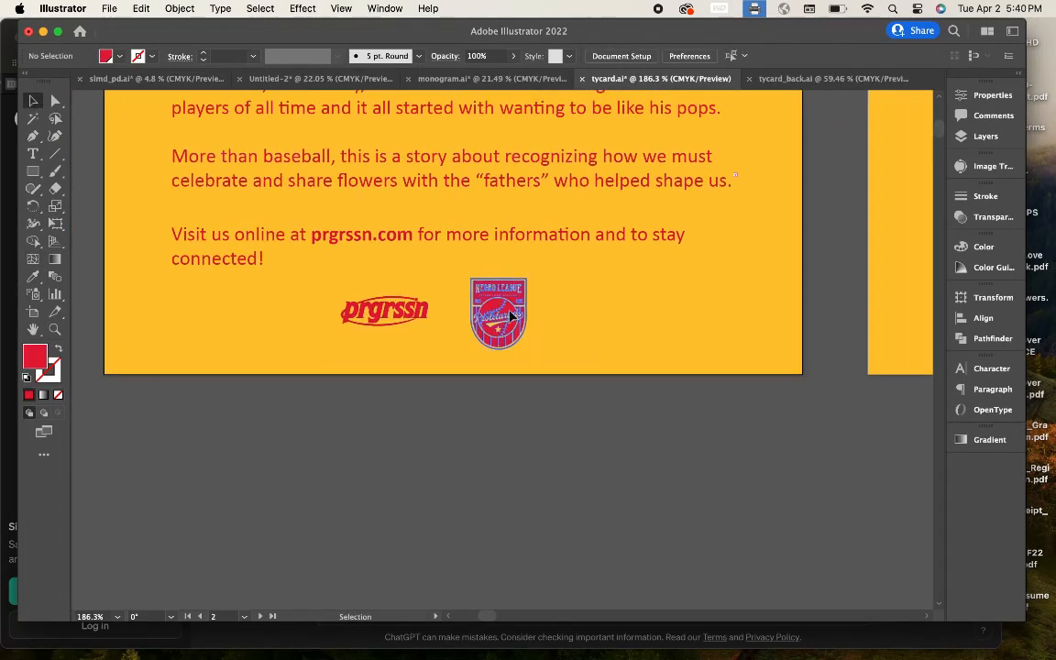
pyautogui.click(177, 81)
pyautogui.moveTo(207, 469); pyautogui.dragTo(211, 472)
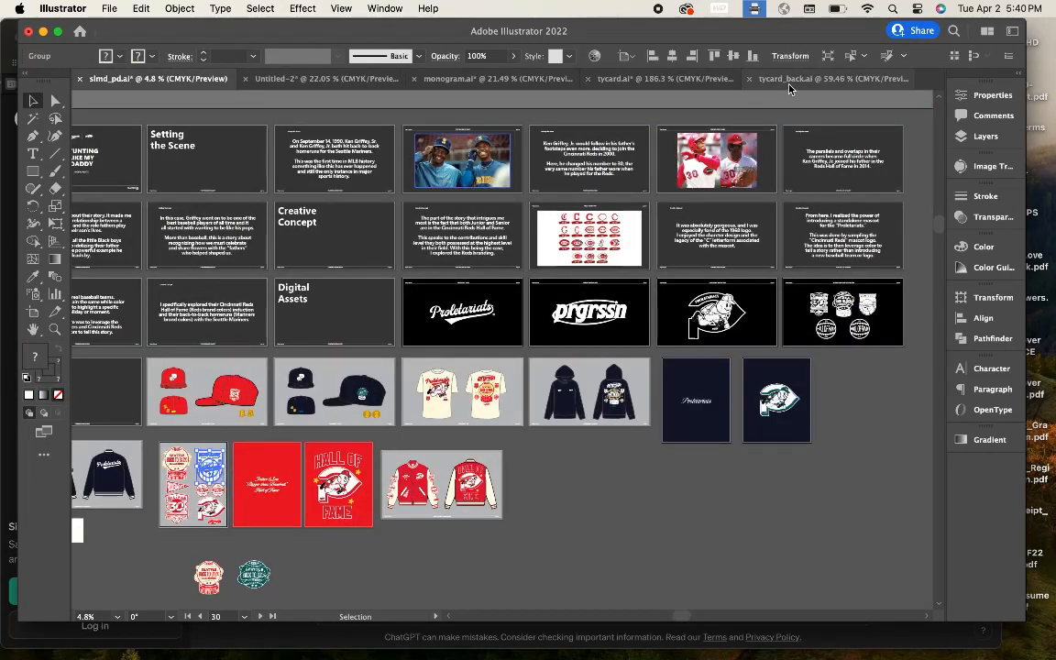
# Step: Paste the Negro League badge into the thank-you card file and rasterize it
pyautogui.click(666, 80)
pyautogui.scroll(-3, 624, 447)
pyautogui.press('super+v')
pyautogui.scroll(-3, 625, 440)
pyautogui.click(180, 9)
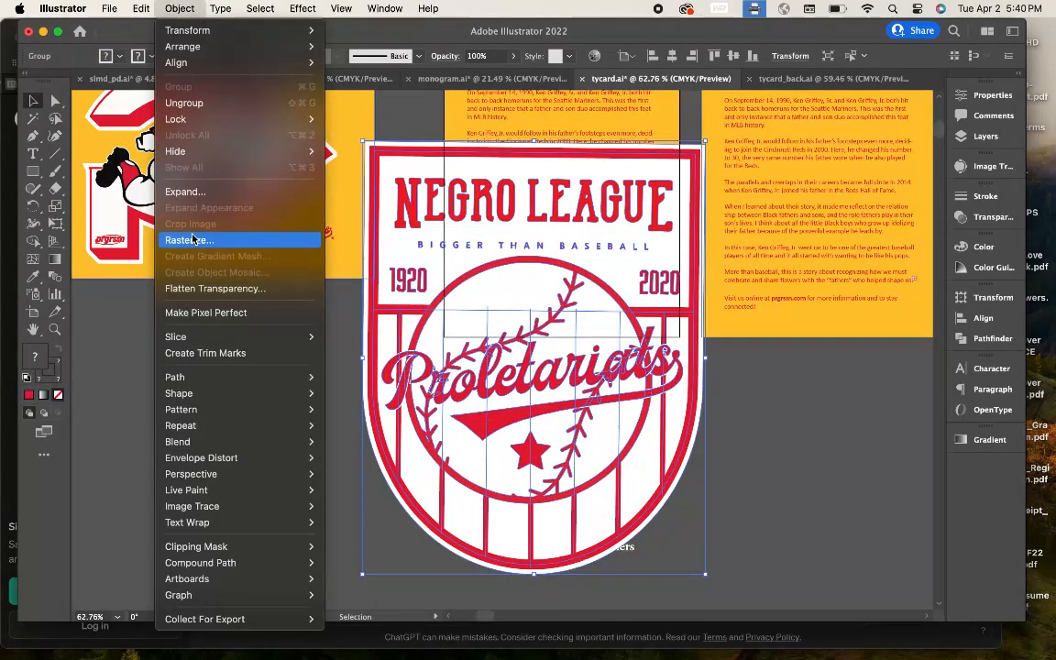
pyautogui.click(192, 239)
pyautogui.click(681, 449)
# Step: Image Trace the rasterized badge and expand the trace into editable paths
pyautogui.click(437, 56)
pyautogui.click(464, 144)
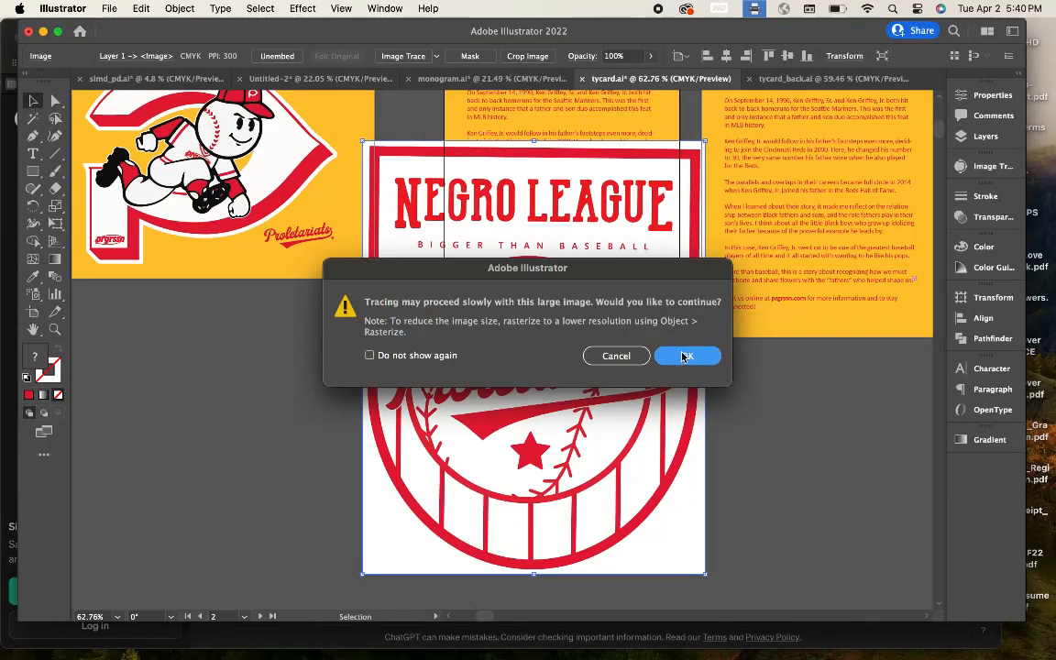
pyautogui.click(685, 355)
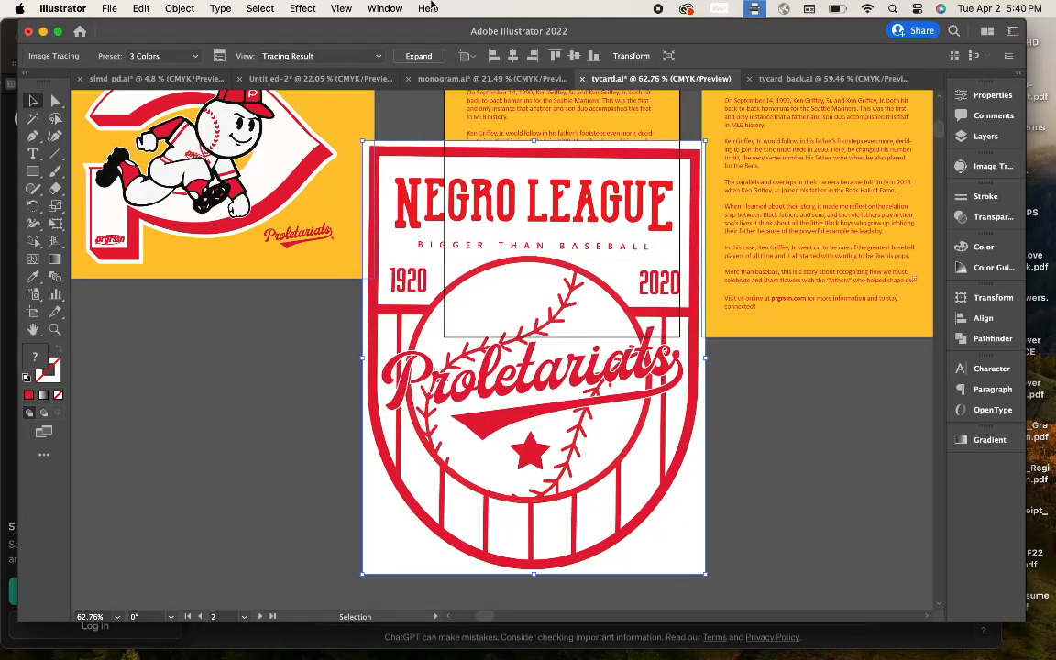
pyautogui.press('super+z')
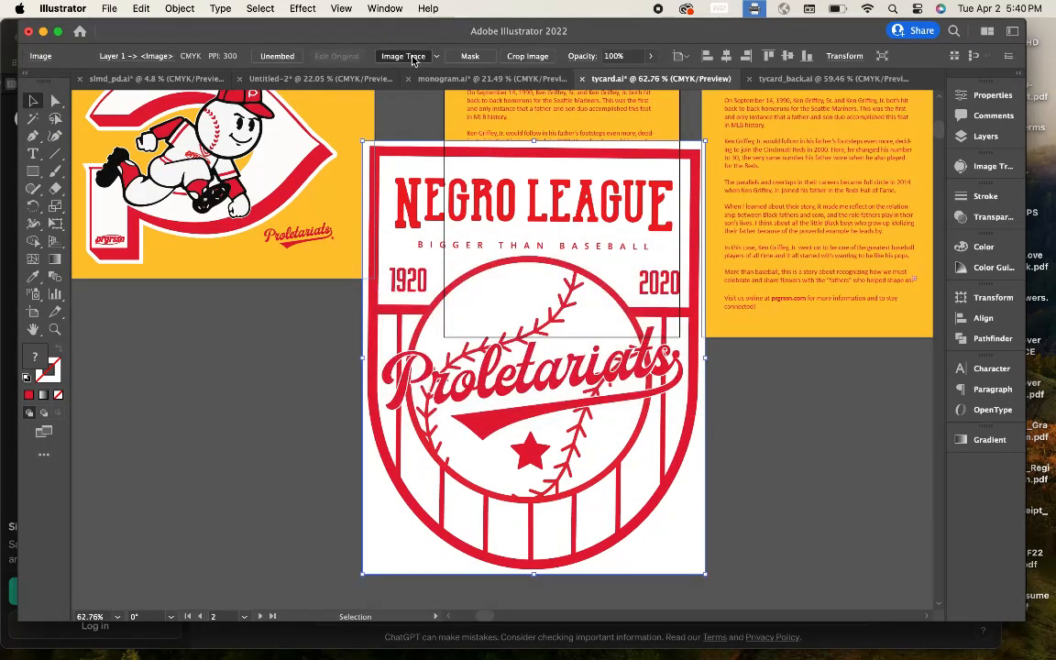
pyautogui.click(413, 56)
pyautogui.click(691, 358)
pyautogui.click(428, 57)
# Step: Delete the white traced areas with the Magic Wand and scale the badge down
pyautogui.doubleClick(466, 307)
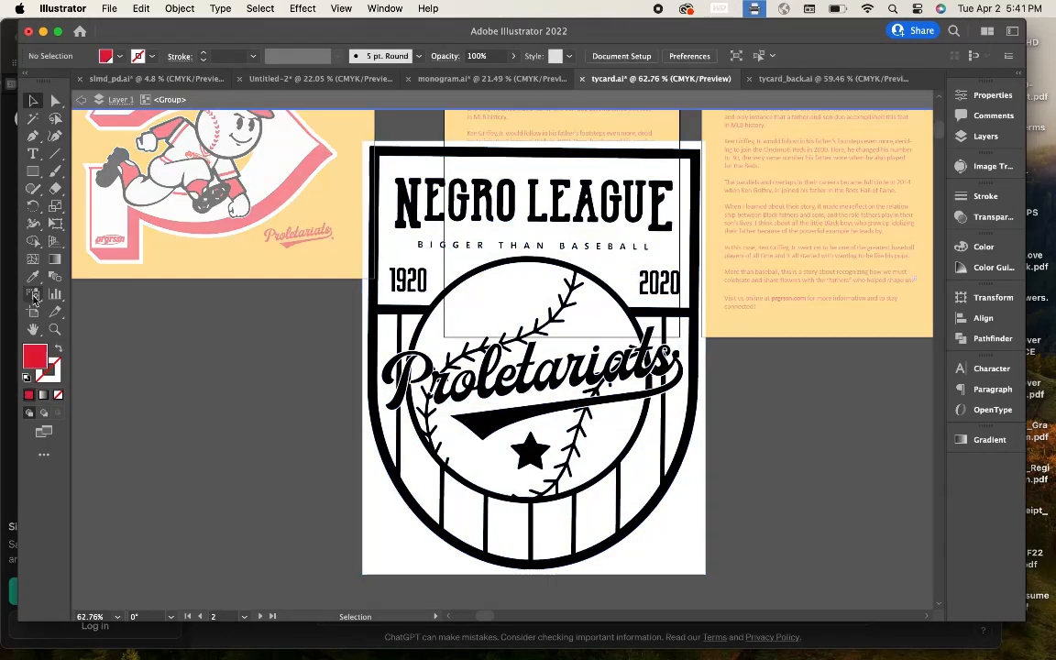
pyautogui.click(33, 119)
pyautogui.click(472, 314)
pyautogui.press('Delete')
pyautogui.click(33, 99)
pyautogui.doubleClick(294, 367)
pyautogui.click(373, 275)
pyautogui.moveTo(368, 146)
pyautogui.mouseDown()
pyautogui.moveTo(588, 369)
pyautogui.moveTo(623, 471)
pyautogui.mouseUp()
# Step: Eyedropper the badge red from the P logo and move it beside the prgrssn mark
pyautogui.click(34, 276)
pyautogui.click(131, 228)
pyautogui.click(33, 100)
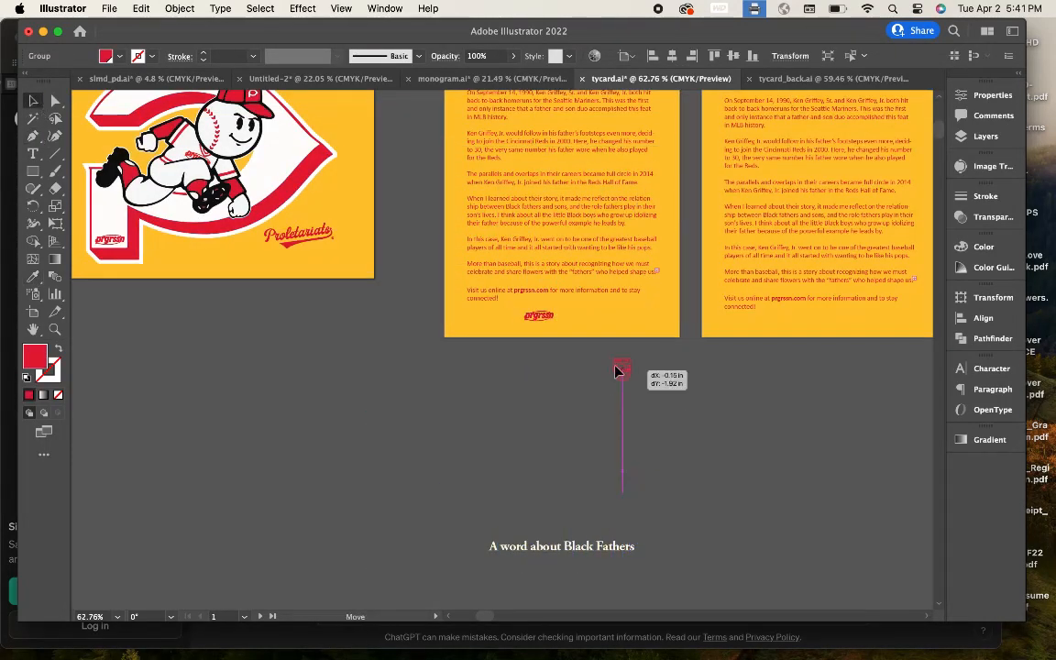
pyautogui.moveTo(615, 367); pyautogui.dragTo(568, 315)
pyautogui.click(636, 414)
pyautogui.scroll(8, 635, 413)
pyautogui.scroll(-2, 635, 414)
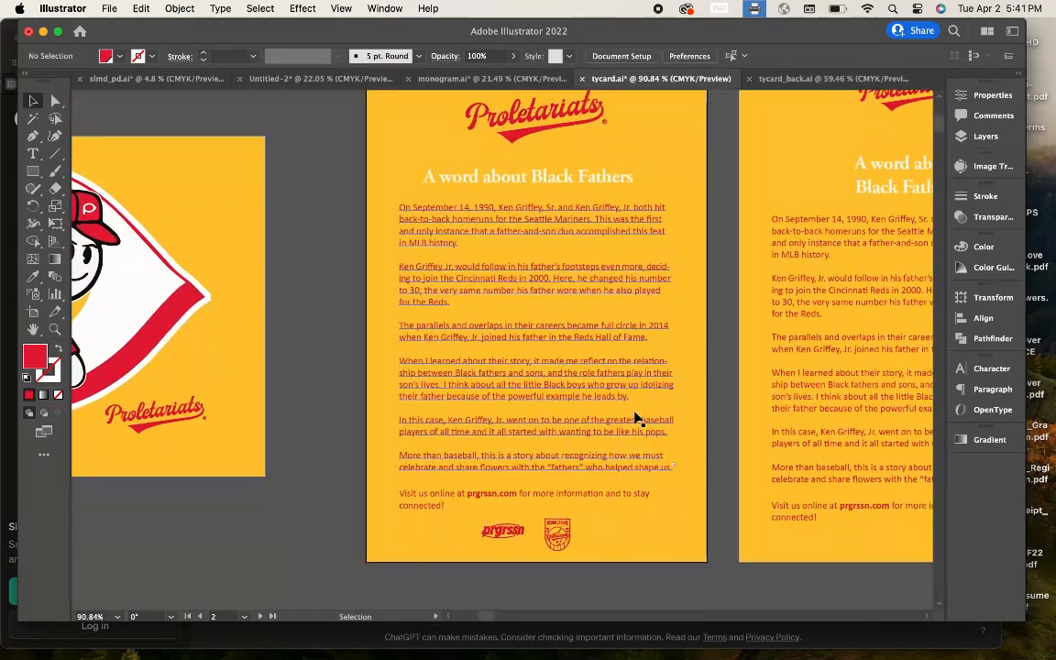
pyautogui.moveTo(508, 529); pyautogui.dragTo(606, 583)
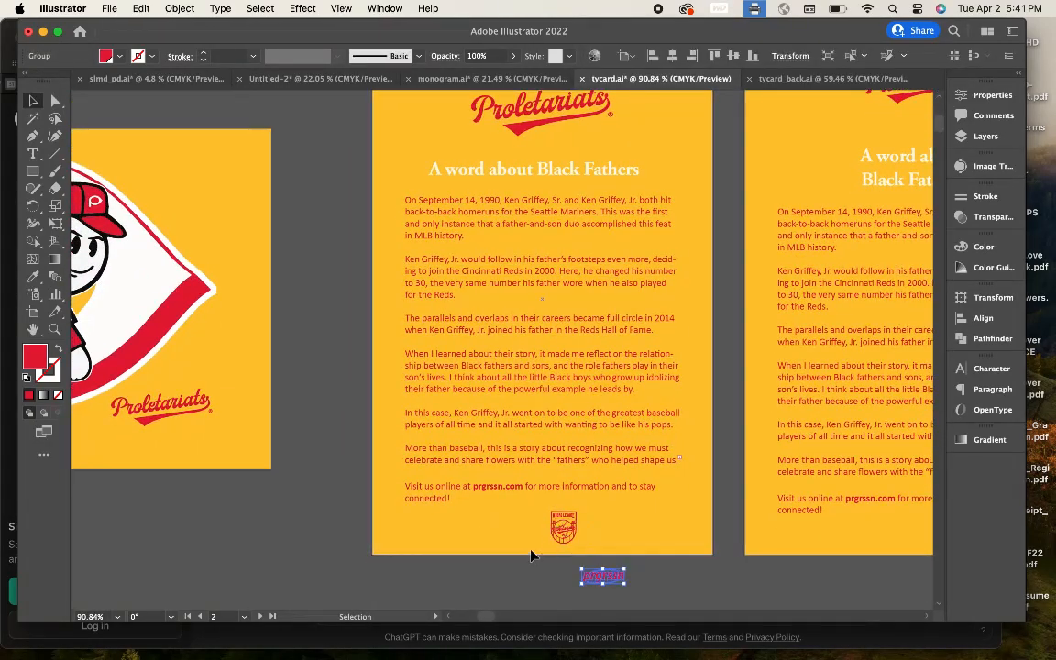
pyautogui.click(533, 552)
pyautogui.click(616, 555)
pyautogui.scroll(-3, 616, 554)
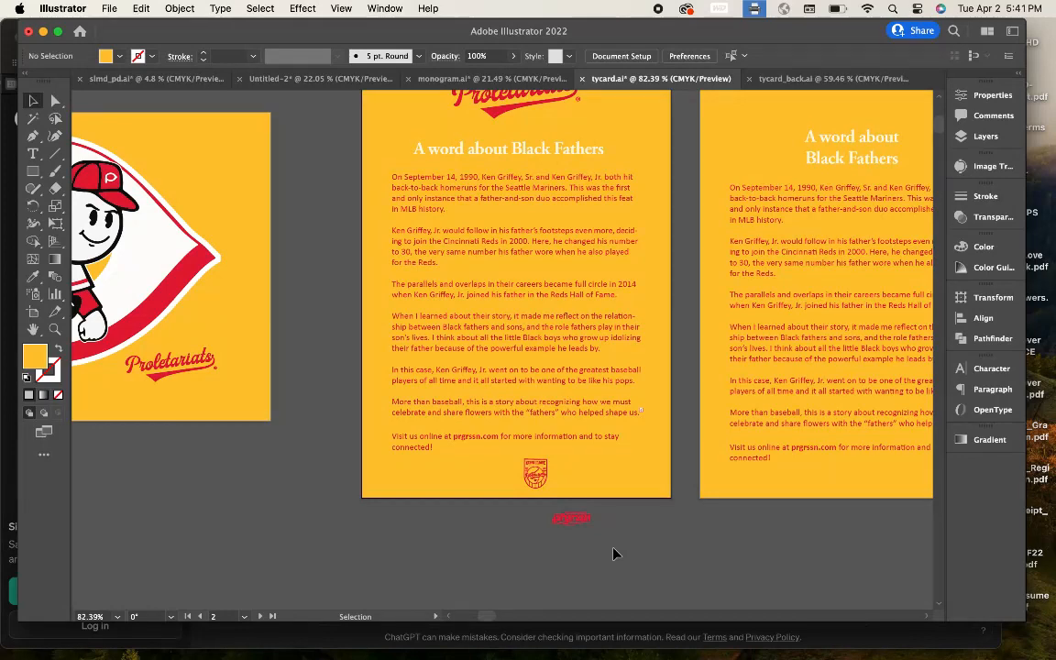
pyautogui.moveTo(539, 478); pyautogui.dragTo(627, 525)
pyautogui.scroll(3, 623, 522)
# Step: Select the heading text object, undoing a stray placeholder text edit
pyautogui.click(477, 224)
pyautogui.doubleClick(537, 261)
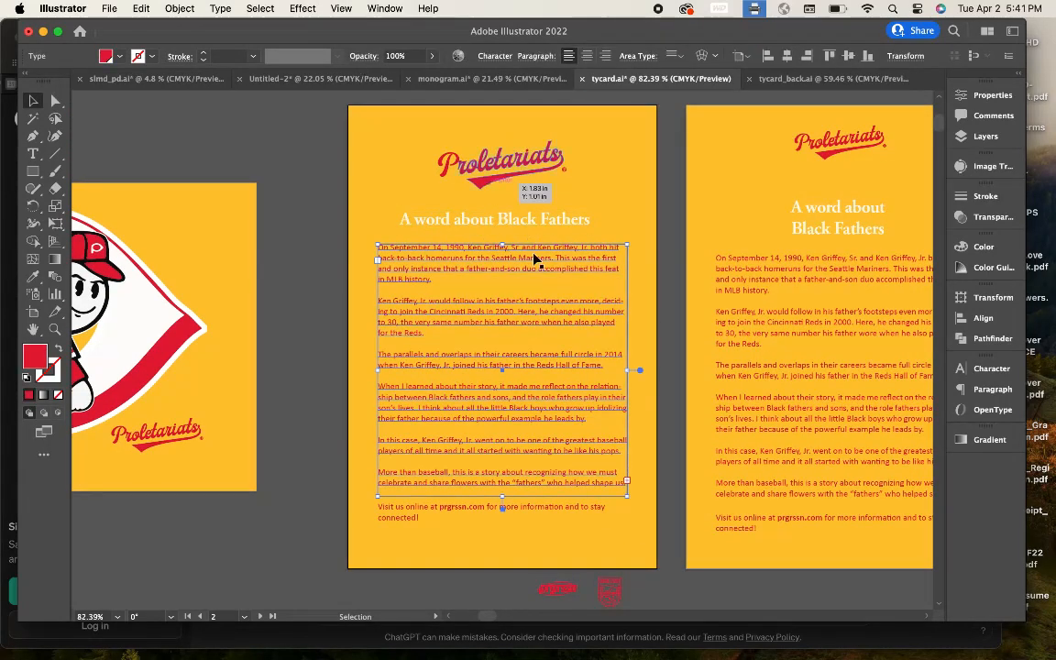
pyautogui.click(495, 56)
pyautogui.click(198, 190)
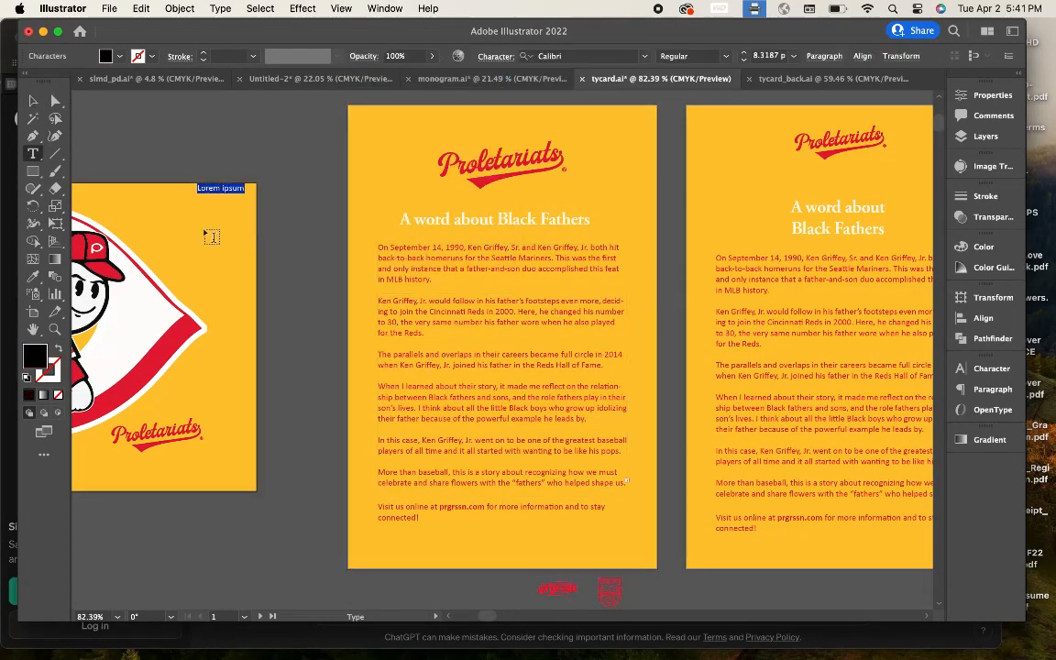
pyautogui.press('super+z')
pyautogui.press('v')
pyautogui.click(465, 224)
pyautogui.click(831, 56)
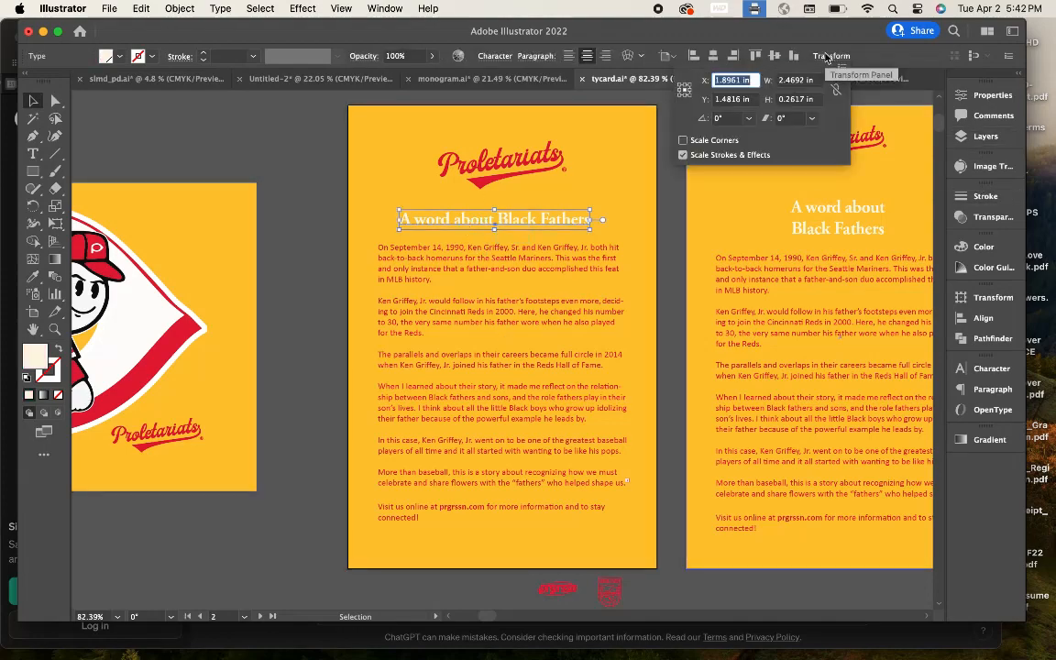
# Step: Set the heading font to DrukTextWideTrial-Bold using a 'druk' font search
pyautogui.click(495, 56)
pyautogui.scroll(15, 418, 355)
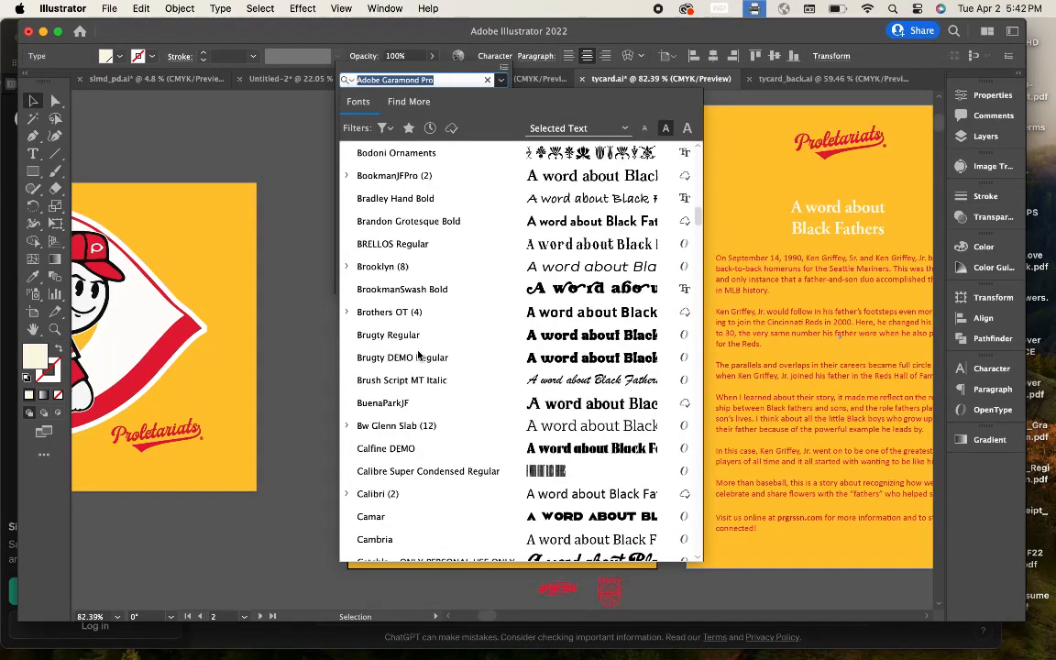
pyautogui.write('druk')
pyautogui.scroll(-3, 425, 275)
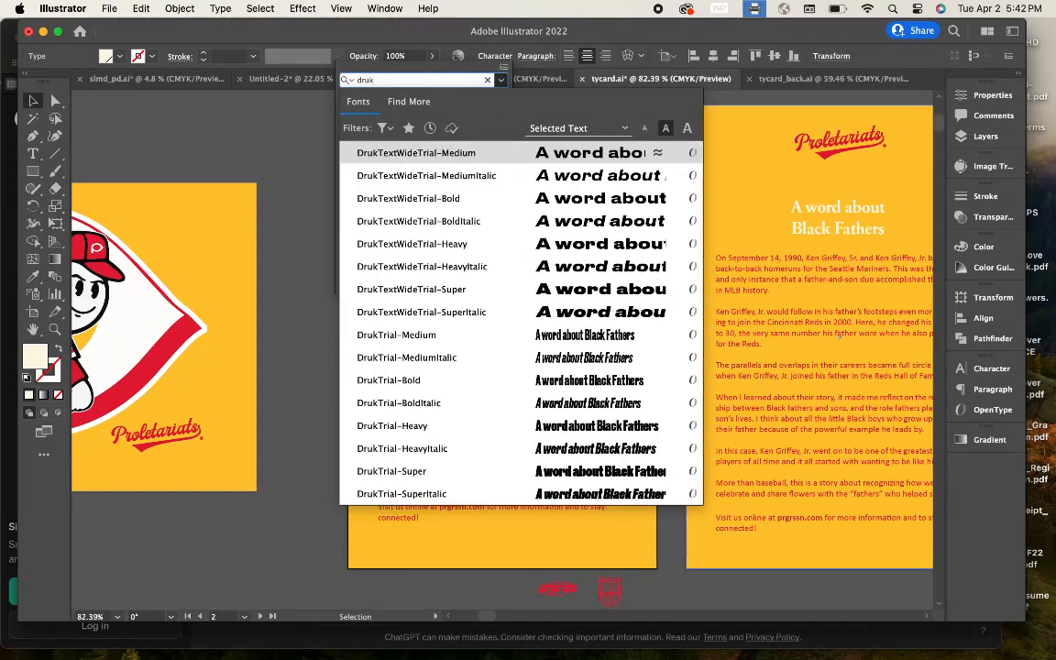
pyautogui.click(426, 180)
pyautogui.press('Escape')
# Step: Select all the heading's text and start typing the replacement with 'A'
pyautogui.scroll(5, 461, 220)
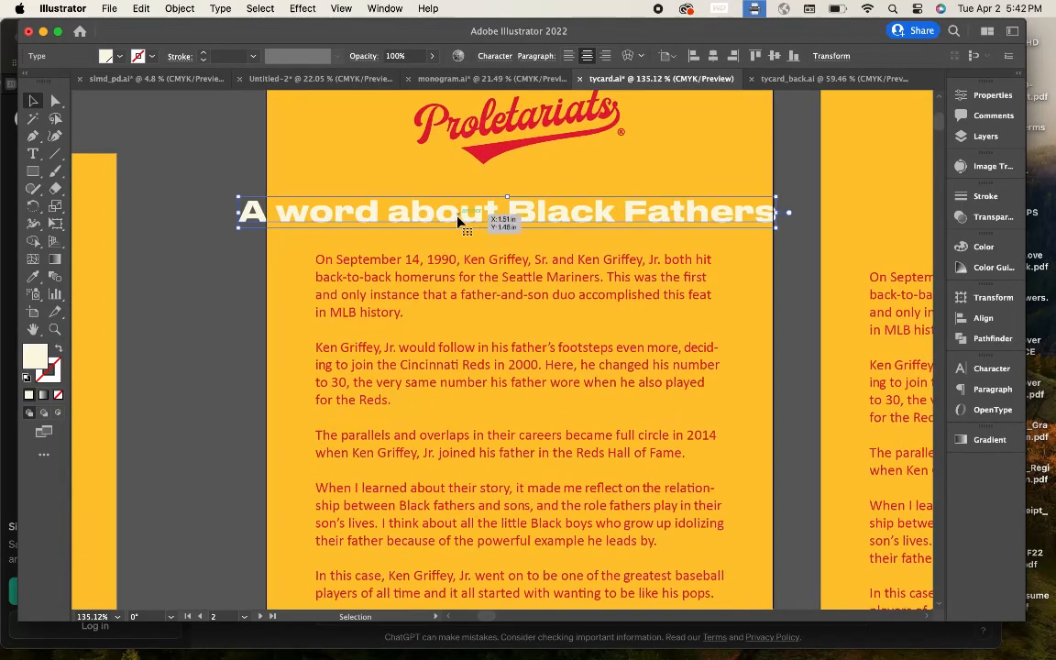
pyautogui.doubleClick(459, 218)
pyautogui.press('super+a')
pyautogui.write('A')
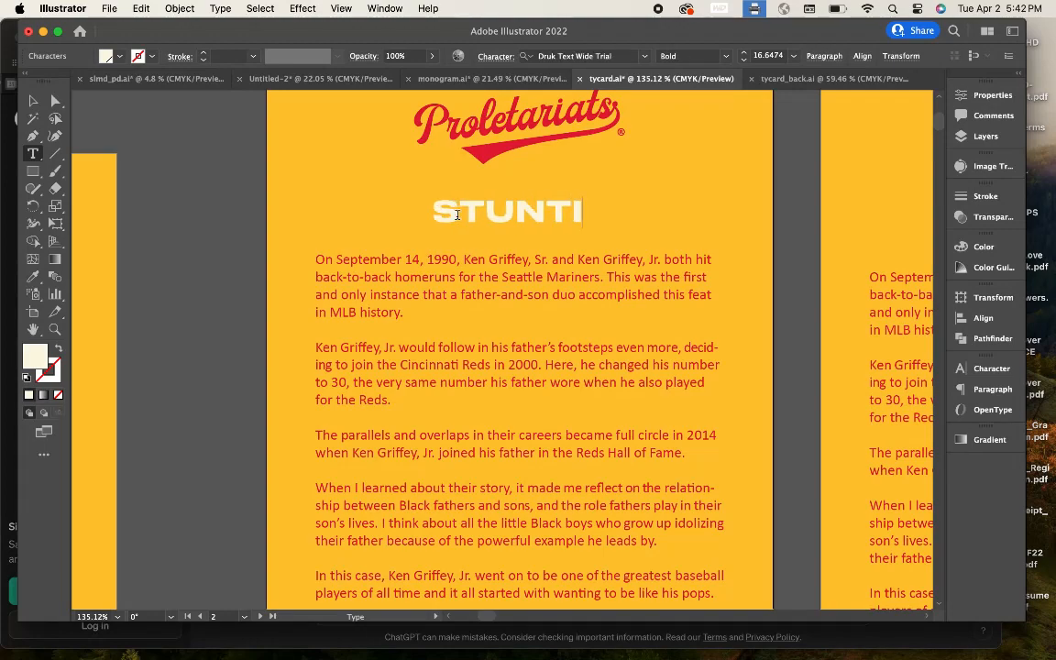
# Step: Finish the heading 'STUNTING LIKE MY DADDY' and tighten its tracking in the Character panel
pyautogui.write('E MY DADDY')
pyautogui.press('Escape')
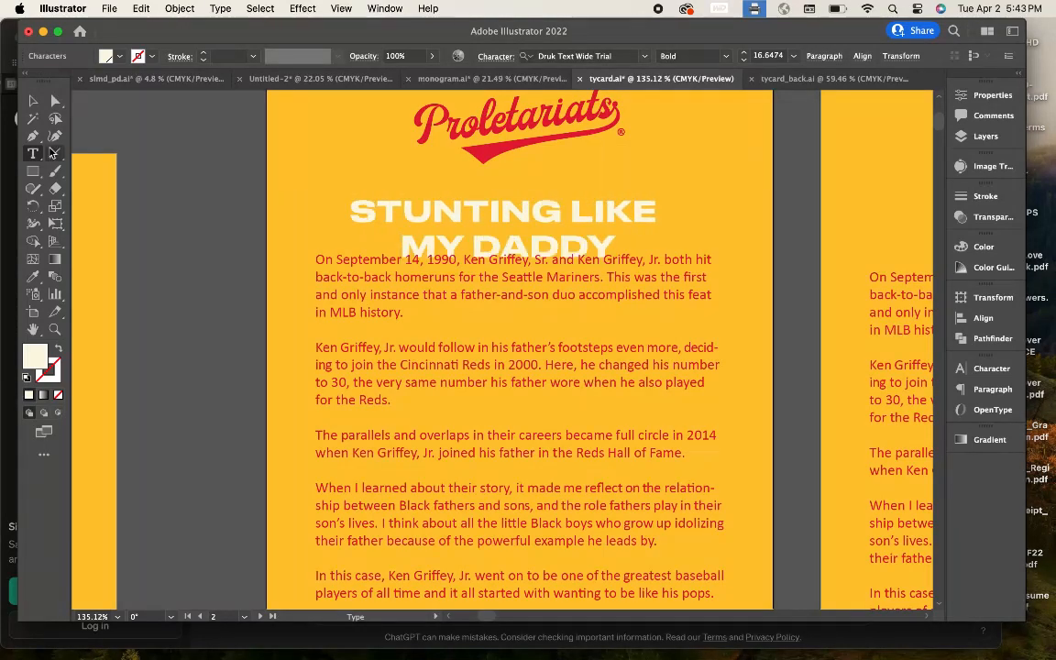
pyautogui.scroll(-3, 191, 257)
pyautogui.scroll(3, 458, 252)
pyautogui.click(337, 195)
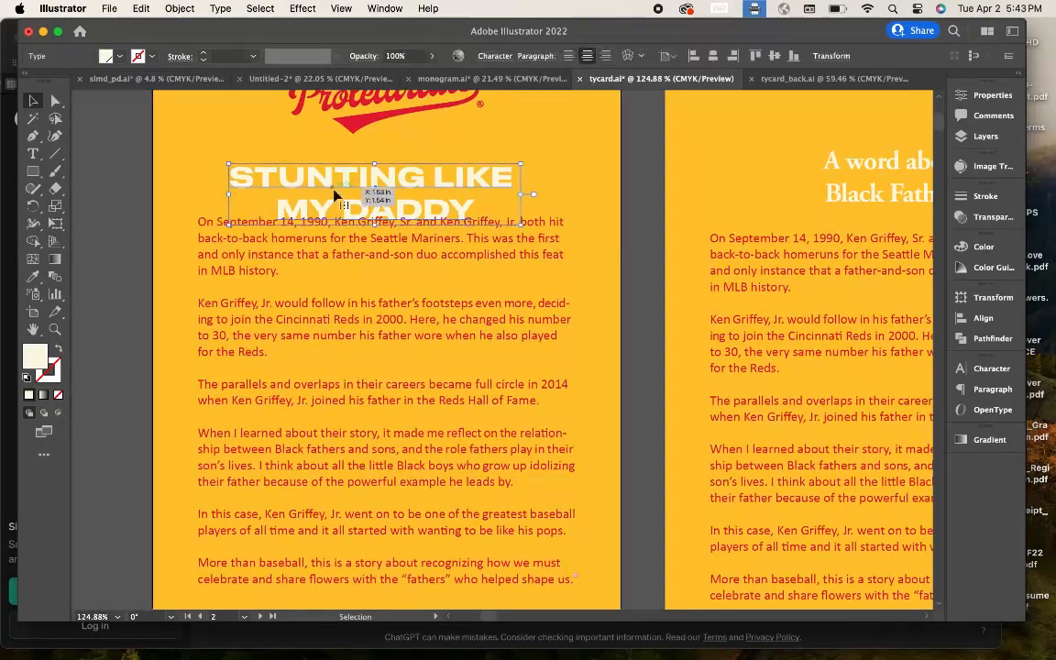
pyautogui.scroll(-1, 319, 280)
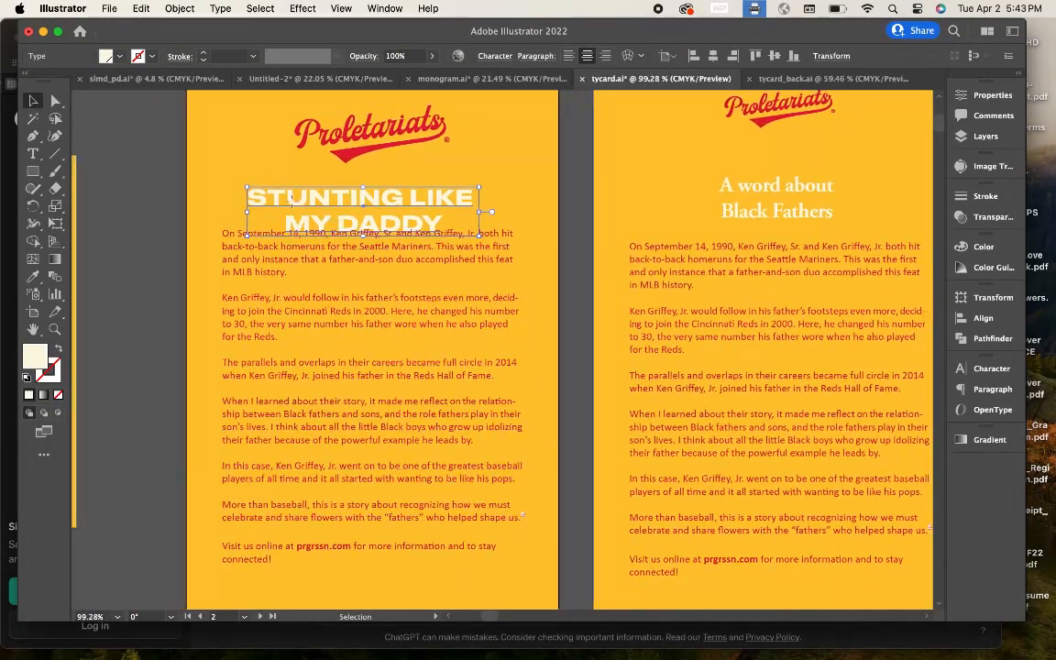
pyautogui.click(990, 367)
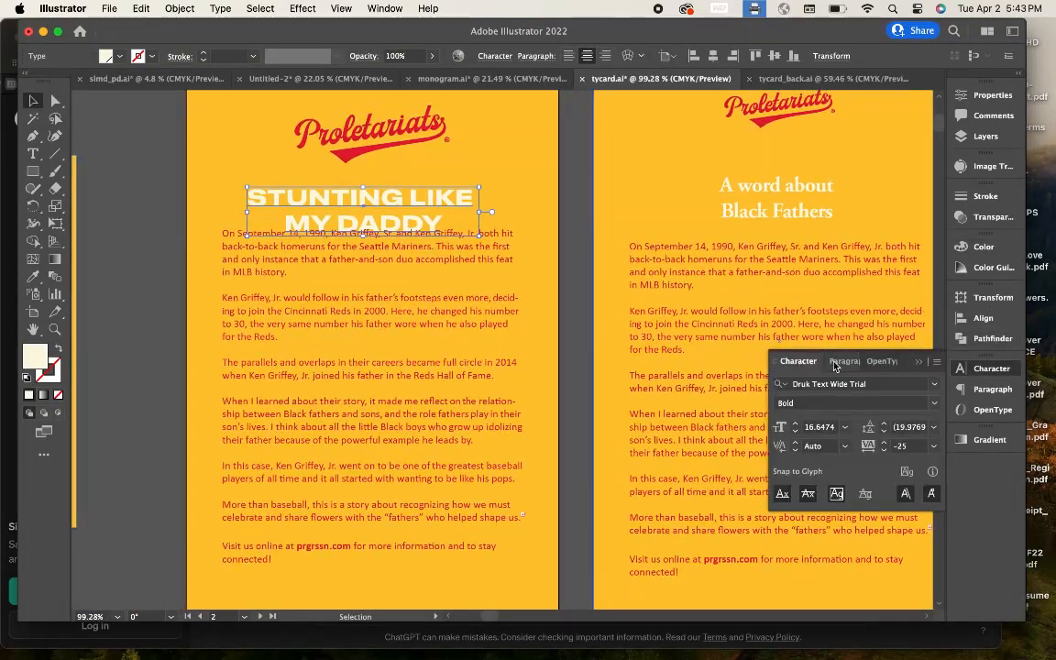
pyautogui.click(932, 447)
pyautogui.click(561, 223)
pyautogui.click(213, 235)
pyautogui.scroll(3, 321, 238)
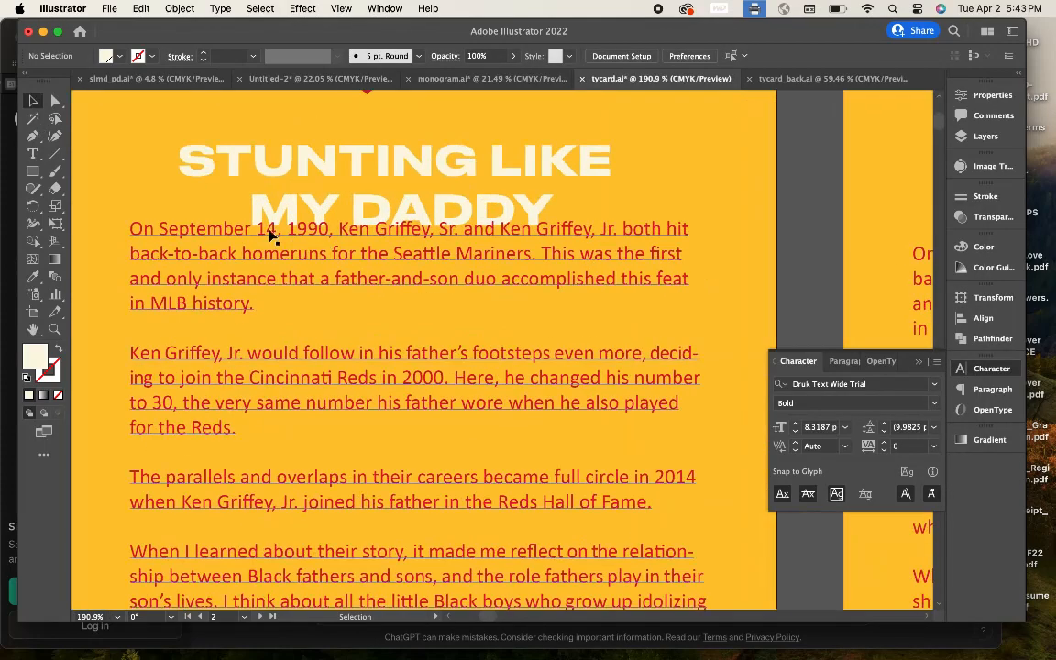
# Step: Copy the heading onto the right card, delete its old heading, and set the copy above the body text
pyautogui.doubleClick(272, 226)
pyautogui.scroll(-4, 271, 220)
pyautogui.click(39, 104)
pyautogui.moveTo(248, 193); pyautogui.dragTo(539, 154)
pyautogui.click(561, 206)
pyautogui.press('Delete')
pyautogui.scroll(4, 563, 209)
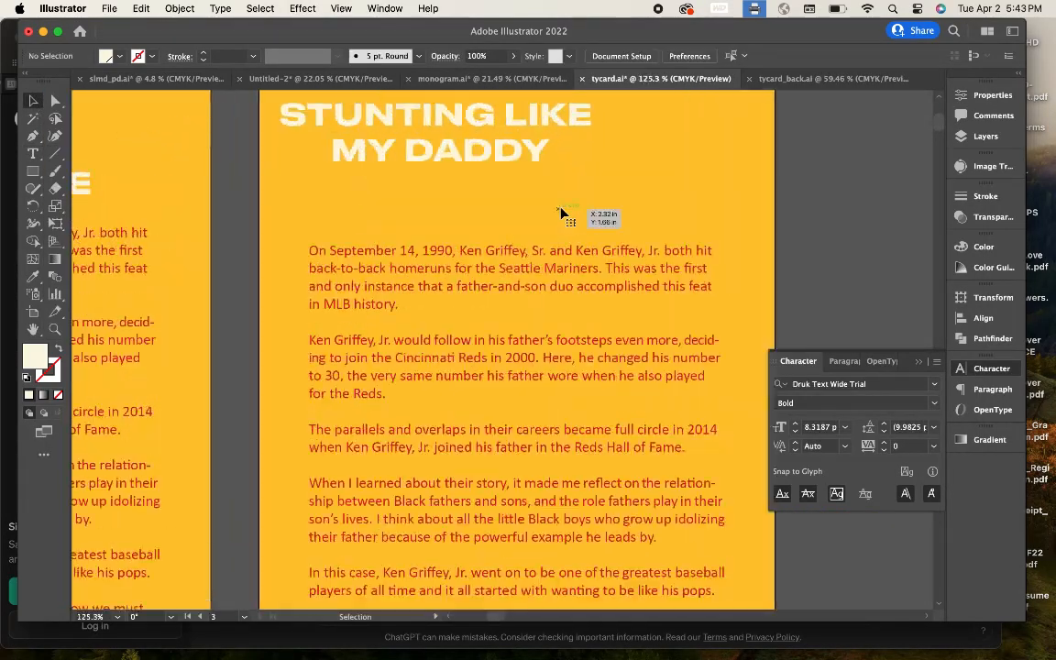
pyautogui.moveTo(422, 134); pyautogui.dragTo(479, 162)
pyautogui.click(693, 194)
pyautogui.scroll(-2, 693, 194)
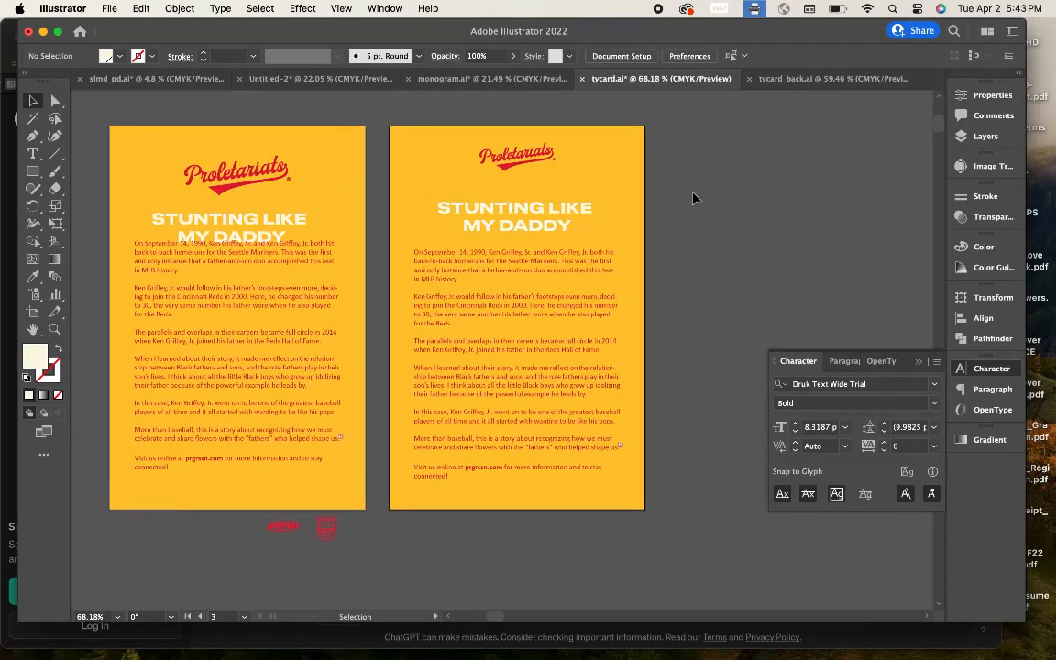
# Step: Replace the right card's logo with a copy of the Proletariats logo, top-aligned with the left card's
pyautogui.moveTo(540, 150); pyautogui.dragTo(821, 149)
pyautogui.moveTo(211, 185); pyautogui.dragTo(500, 229)
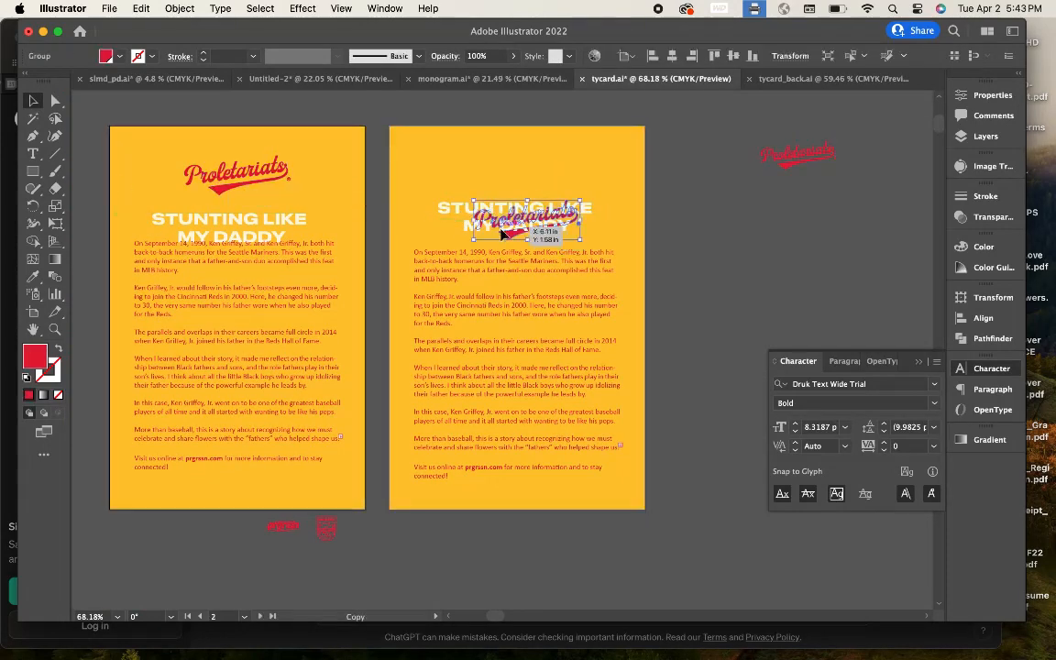
pyautogui.click(672, 56)
pyautogui.press('super+z')
pyautogui.click(544, 209)
pyautogui.scroll(3, 511, 235)
pyautogui.click(511, 236)
pyautogui.scroll(-4, 511, 234)
pyautogui.click(672, 56)
pyautogui.keyDown('shift'); pyautogui.click(286, 176); pyautogui.keyUp('shift')
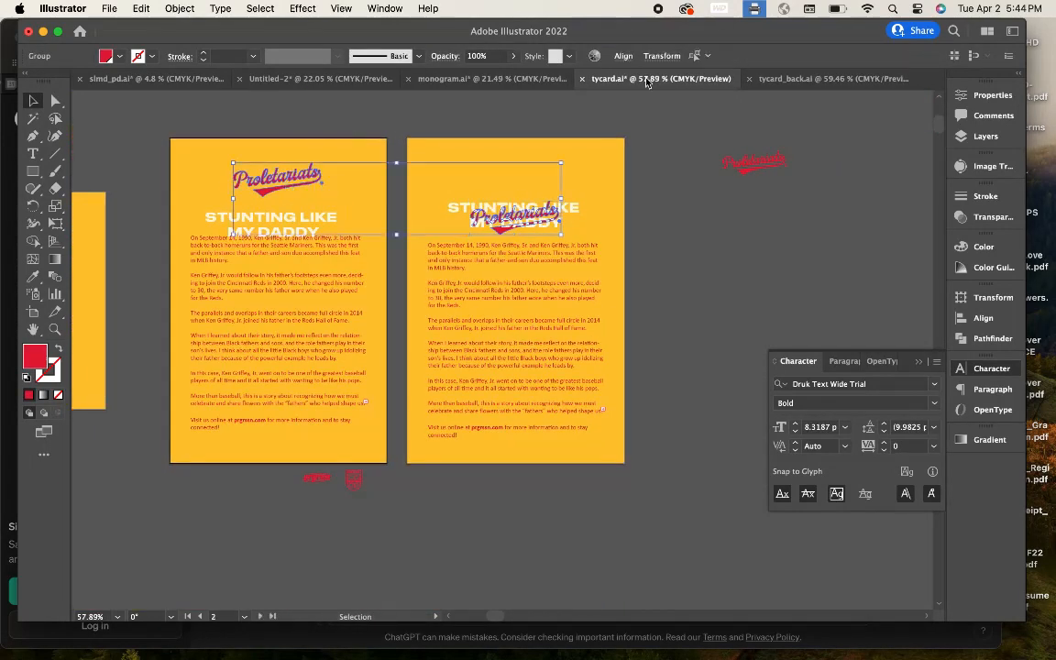
pyautogui.click(623, 56)
pyautogui.click(565, 96)
pyautogui.click(643, 221)
# Step: Shrink the heading and join 'STUNTING LIKE MY DADDY' onto a single line
pyautogui.scroll(3, 642, 222)
pyautogui.moveTo(469, 208); pyautogui.dragTo(469, 220)
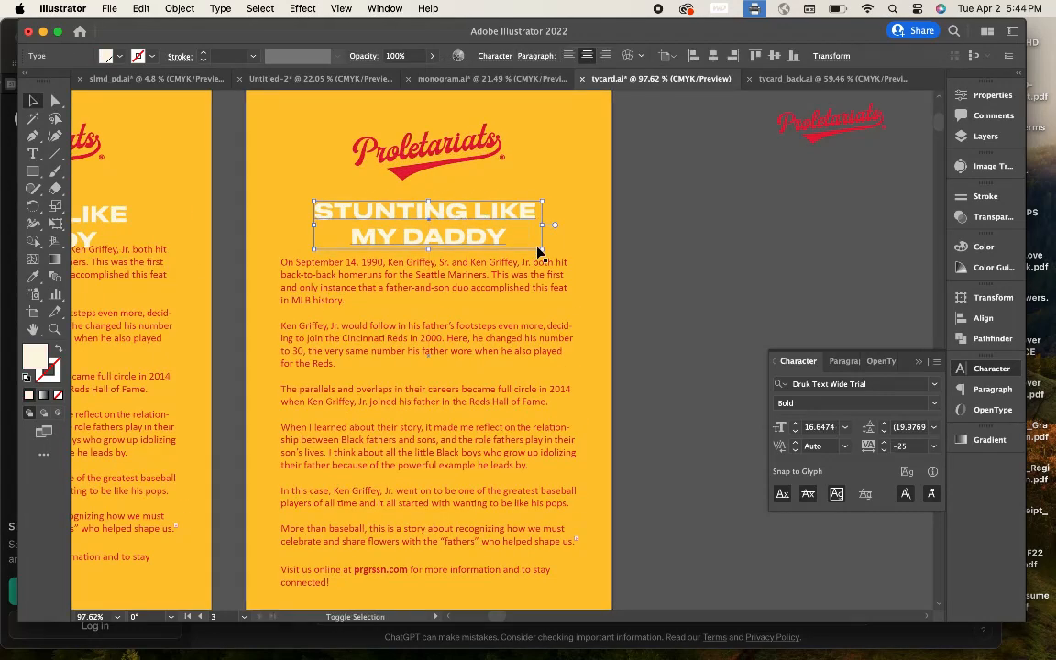
pyautogui.moveTo(542, 249)
pyautogui.mouseDown()
pyautogui.moveTo(493, 238)
pyautogui.moveTo(490, 252)
pyautogui.moveTo(330, 253)
pyautogui.moveTo(543, 258)
pyautogui.mouseUp()
pyautogui.doubleClick(344, 228)
pyautogui.press('BackSpace')
pyautogui.click(33, 101)
pyautogui.click(471, 227)
# Step: Centre-align the heading text and centre it on the yellow card
pyautogui.click(571, 58)
pyautogui.scroll(5, 605, 233)
pyautogui.scroll(-5, 552, 261)
pyautogui.click(587, 56)
pyautogui.click(590, 179)
pyautogui.moveTo(404, 272); pyautogui.dragTo(525, 259)
pyautogui.click(730, 254)
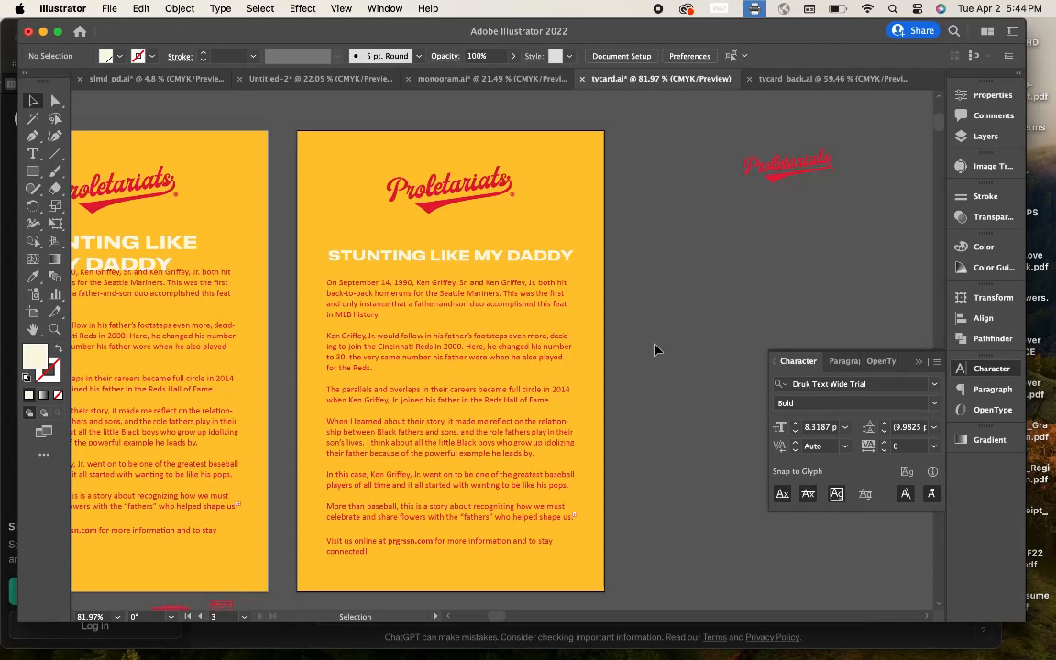
pyautogui.click(476, 255)
pyautogui.click(33, 276)
pyautogui.scroll(-5, 207, 321)
pyautogui.hscroll(-4, 209, 323)
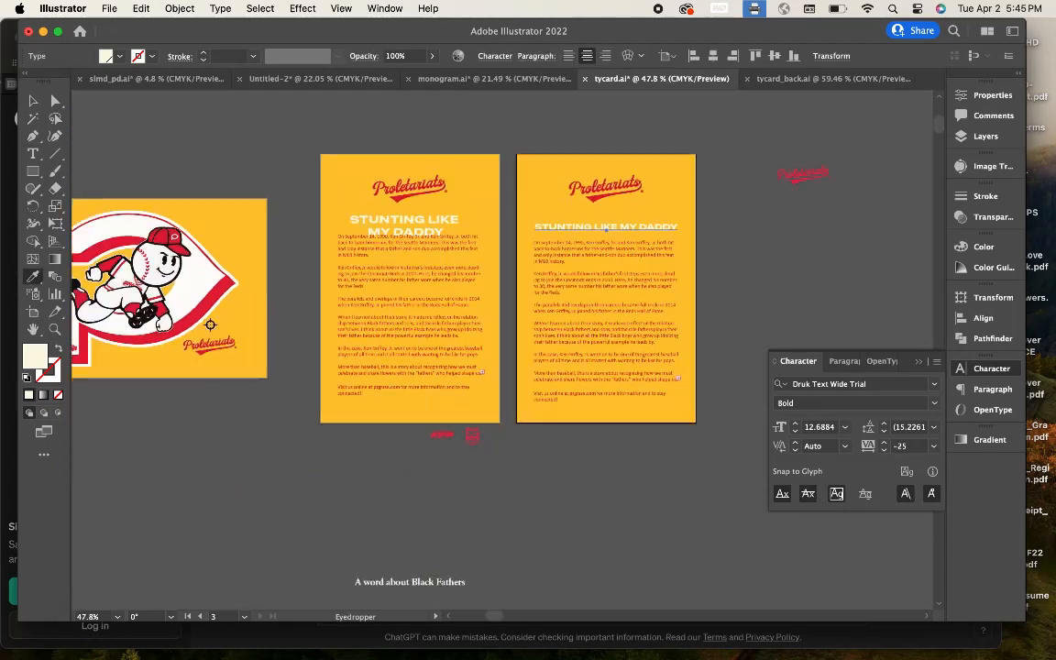
# Step: Colour the heading with the red sampled from the artwork
pyautogui.click(223, 309)
pyautogui.click(33, 101)
pyautogui.click(249, 184)
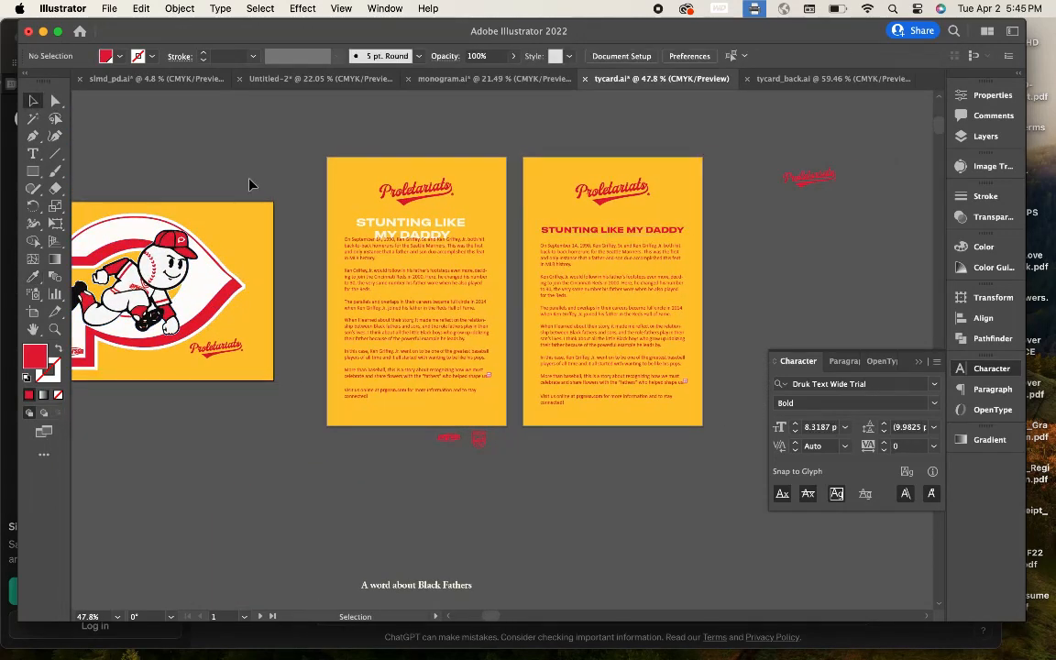
# Step: Change the right card's body text font style from Regular to Bold
pyautogui.click(602, 264)
pyautogui.scroll(5, 602, 265)
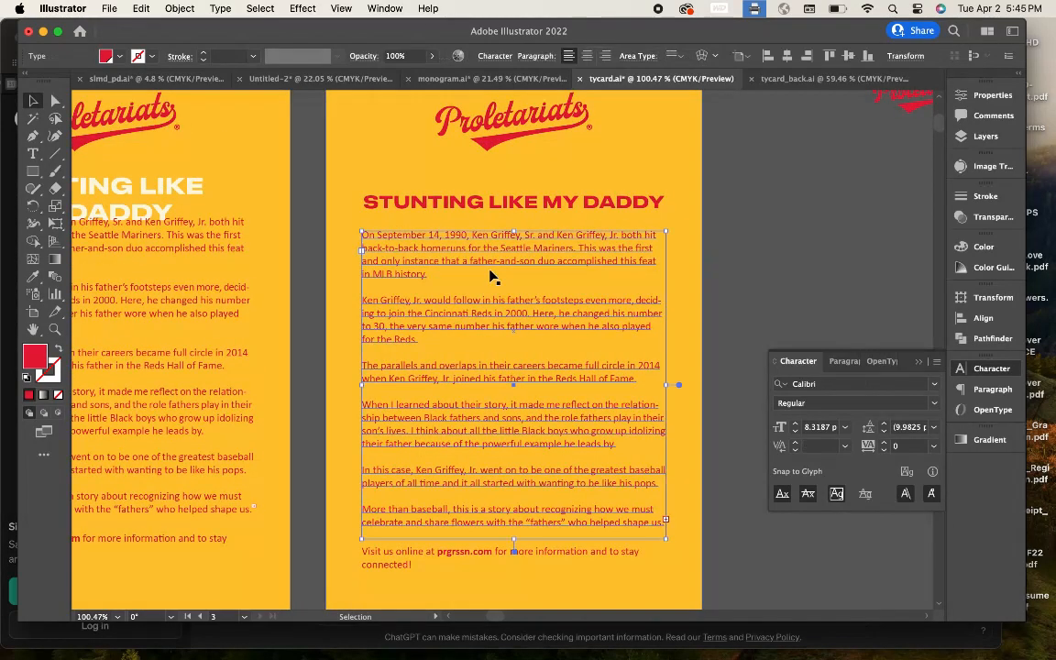
pyautogui.scroll(-4, 491, 277)
pyautogui.click(827, 257)
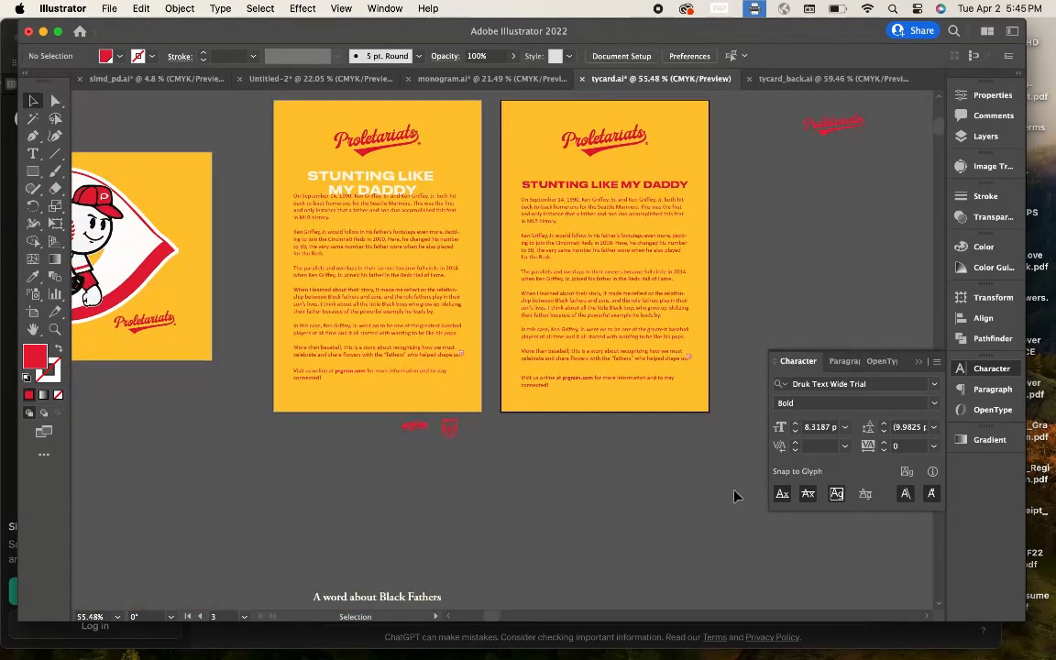
pyautogui.scroll(4, 706, 421)
pyautogui.click(584, 332)
pyautogui.scroll(-4, 625, 321)
pyautogui.click(732, 295)
pyautogui.scroll(-2, 730, 295)
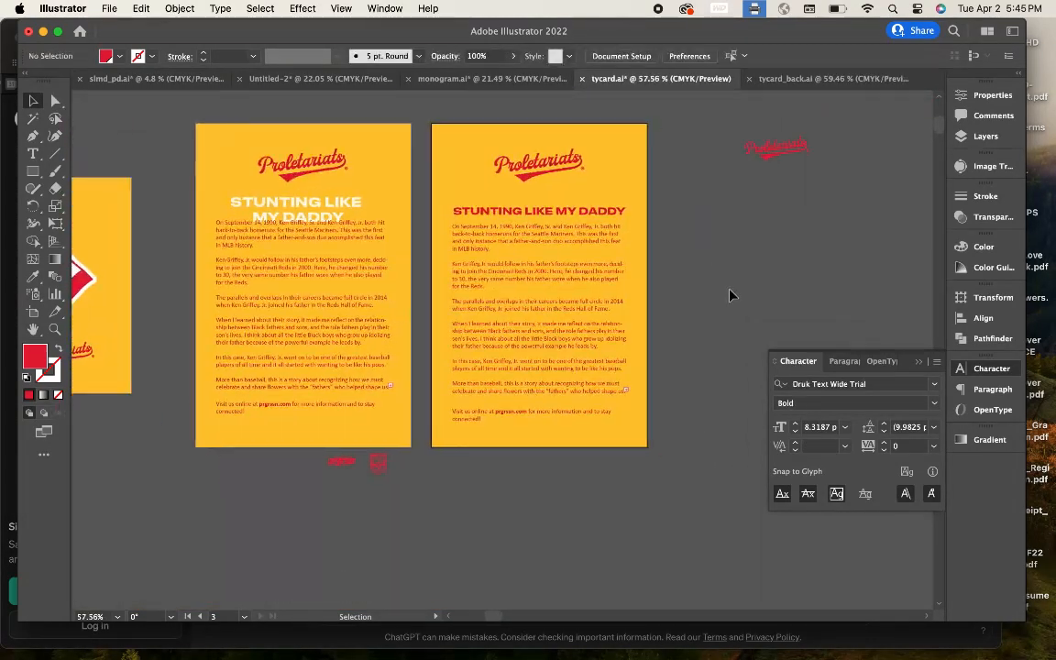
pyautogui.scroll(2, 706, 335)
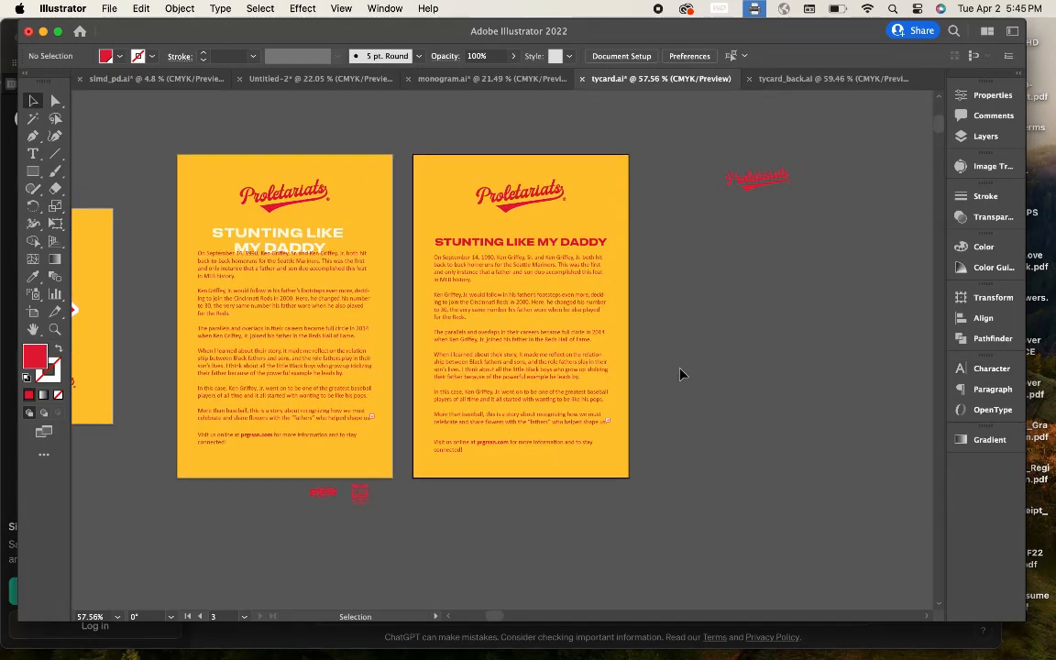
pyautogui.click(506, 414)
pyautogui.click(494, 56)
pyautogui.click(500, 102)
pyautogui.click(438, 131)
pyautogui.click(695, 295)
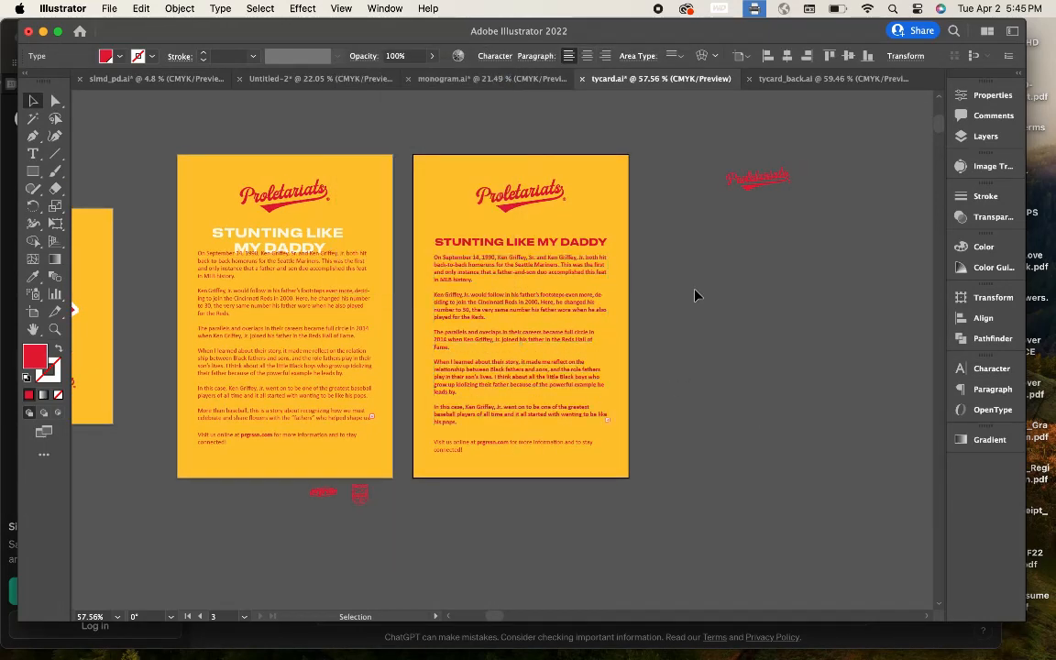
# Step: Undo the bold body text and fill the right card with green
pyautogui.press('super+z')
pyautogui.click(119, 57)
pyautogui.click(30, 79)
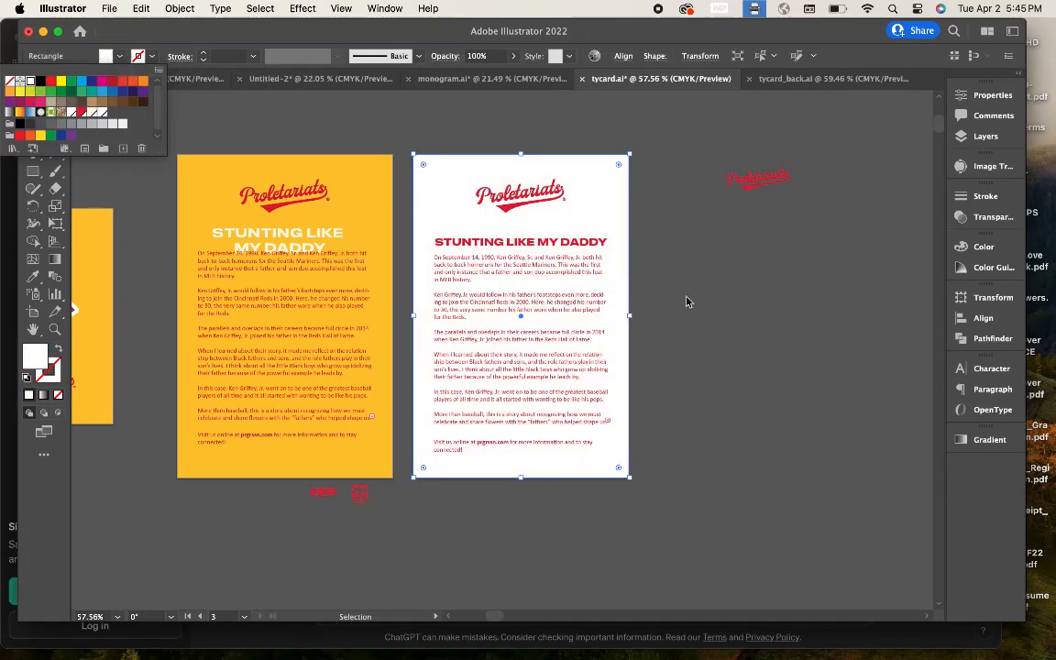
pyautogui.click(692, 302)
pyautogui.press('super+z')
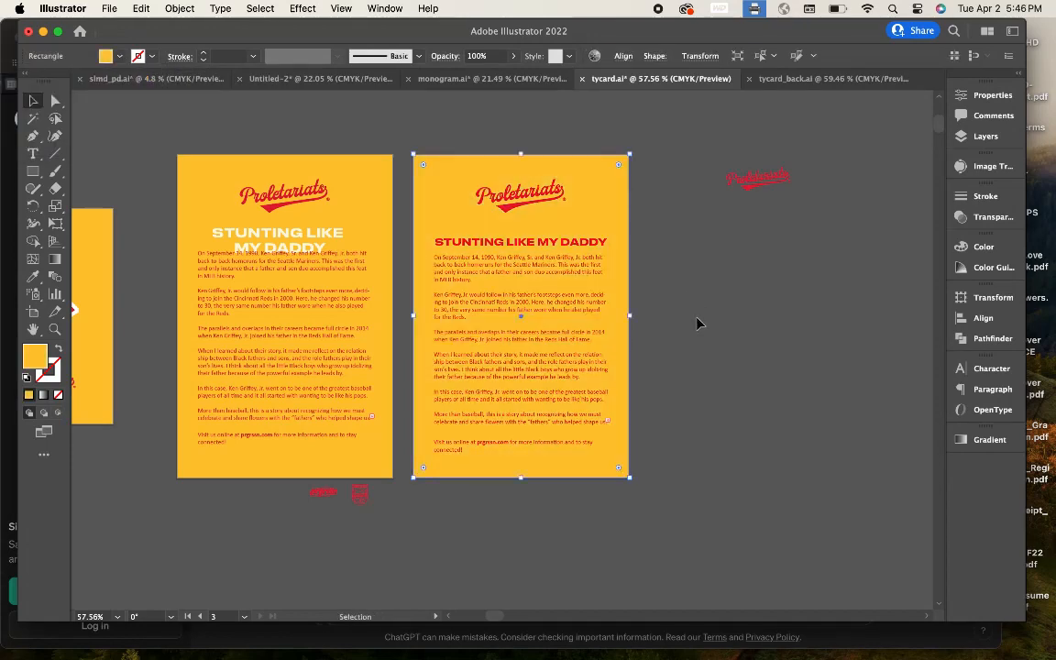
pyautogui.click(119, 57)
pyautogui.click(60, 92)
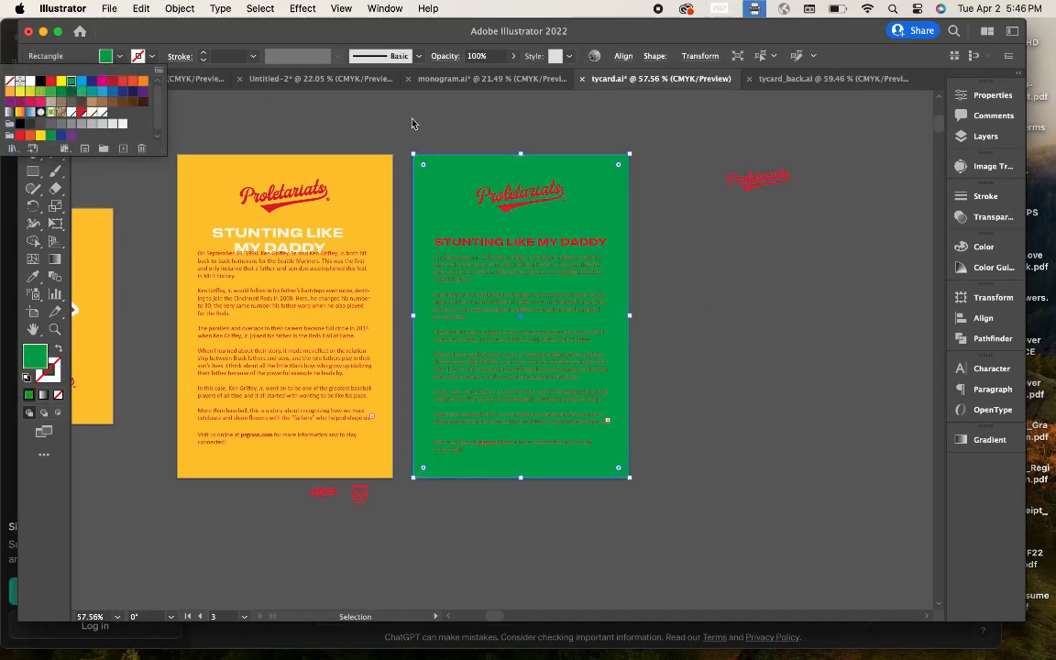
pyautogui.click(500, 202)
# Step: Make the card's logo, heading and body text white
pyautogui.keyDown('shift'); pyautogui.click(501, 243); pyautogui.keyUp('shift')
pyautogui.keyDown('shift'); pyautogui.click(498, 332); pyautogui.keyUp('shift')
pyautogui.click(119, 57)
pyautogui.click(30, 80)
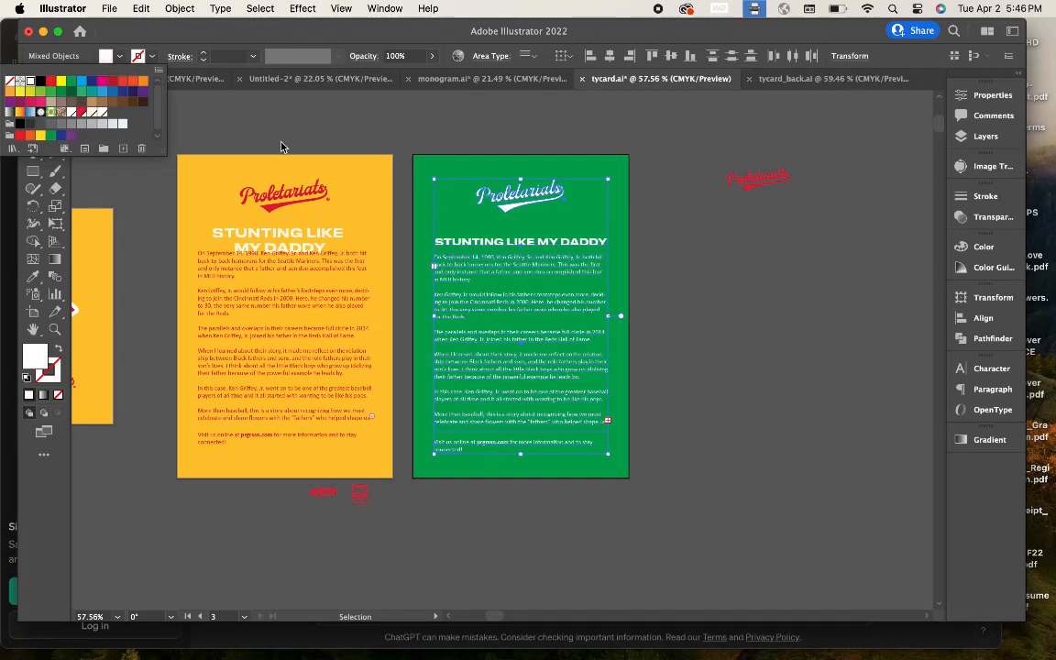
# Step: Fill the card background with the logo's red using the eyedropper
pyautogui.click(446, 170)
pyautogui.click(268, 209)
pyautogui.press('v')
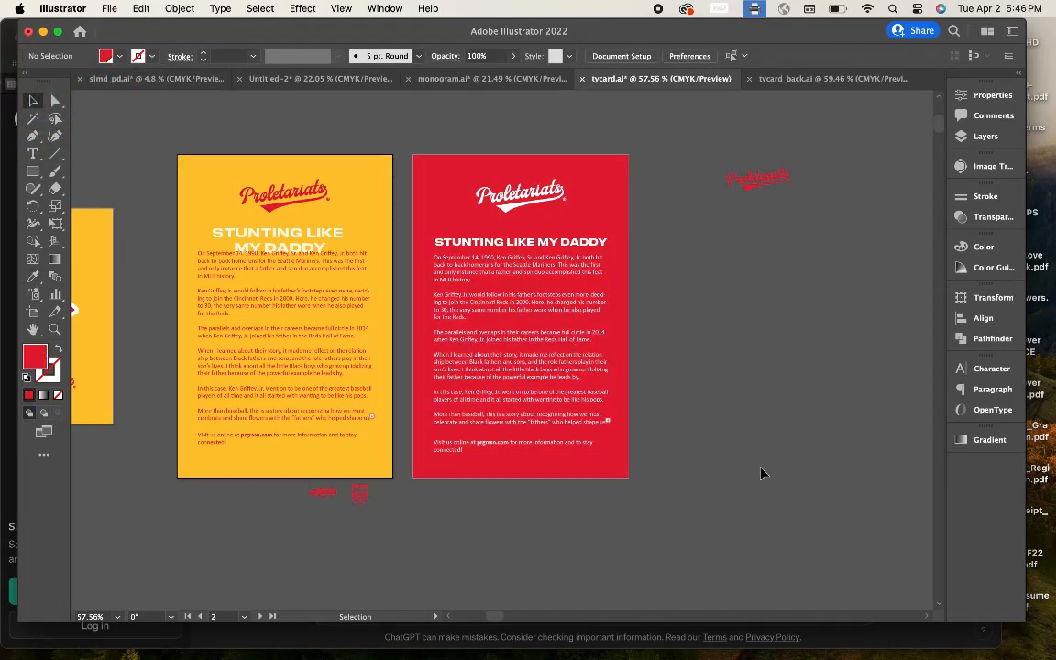
# Step: Make the badge below the yellow card white
pyautogui.click(360, 495)
pyautogui.click(119, 57)
pyautogui.click(30, 80)
pyautogui.click(361, 501)
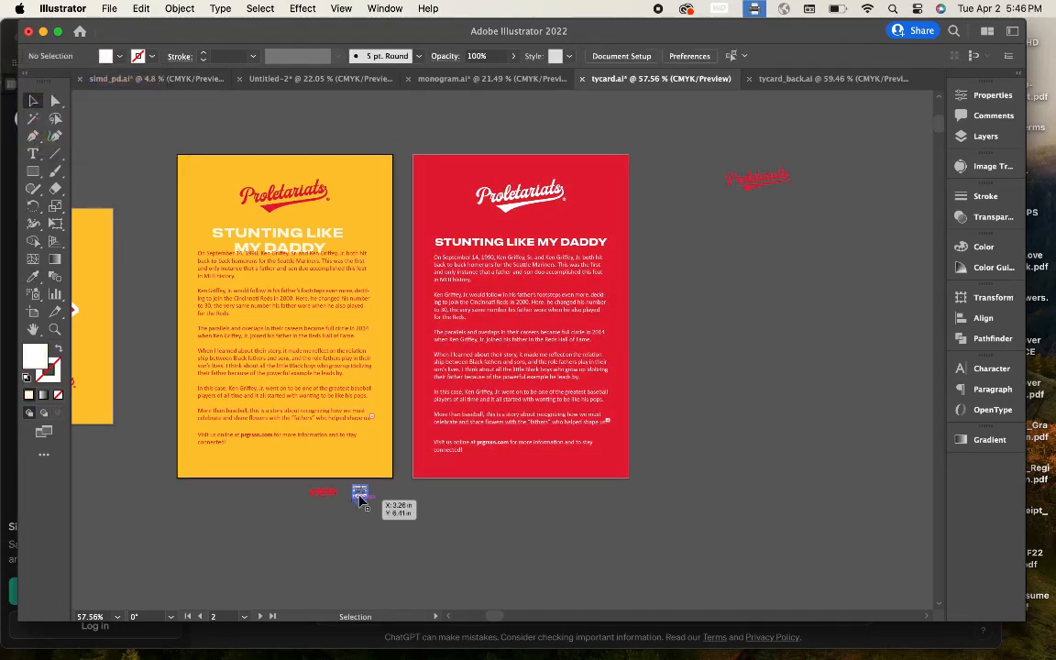
# Step: Move the badge onto the red card, enlarge it greatly and tilt it slightly counterclockwise
pyautogui.moveTo(360, 497); pyautogui.dragTo(747, 428)
pyautogui.click(535, 206)
pyautogui.click(537, 260)
pyautogui.keyDown('shift'); pyautogui.click(539, 242); pyautogui.keyUp('shift')
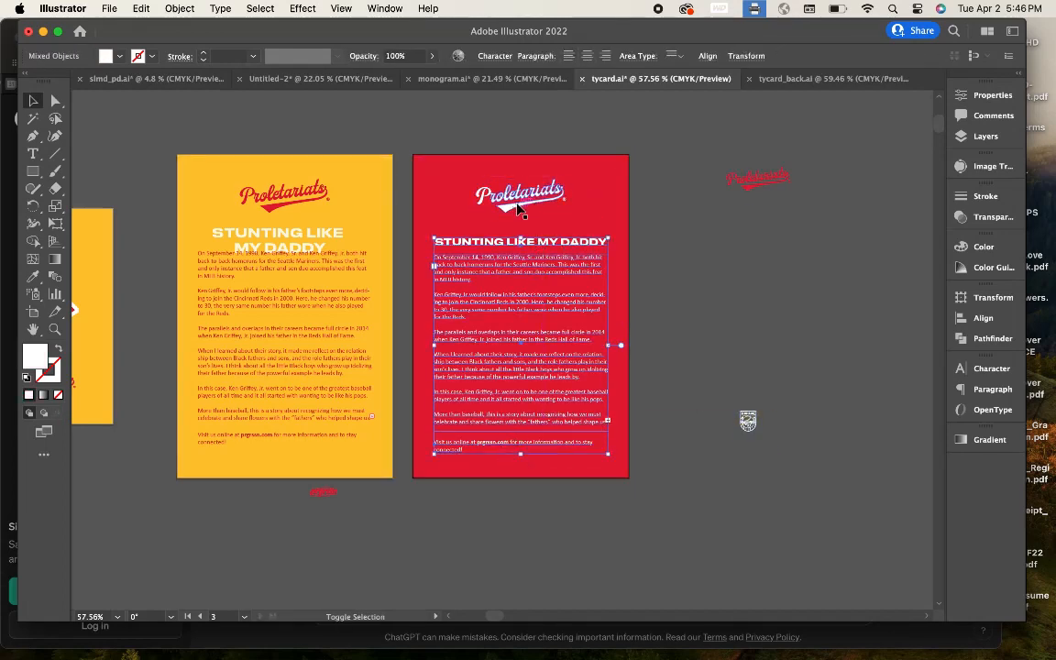
pyautogui.click(745, 440)
pyautogui.moveTo(547, 258); pyautogui.dragTo(543, 213)
pyautogui.moveTo(555, 222); pyautogui.dragTo(811, 548)
pyautogui.moveTo(673, 398); pyautogui.dragTo(599, 349)
pyautogui.moveTo(759, 498); pyautogui.dragTo(797, 475)
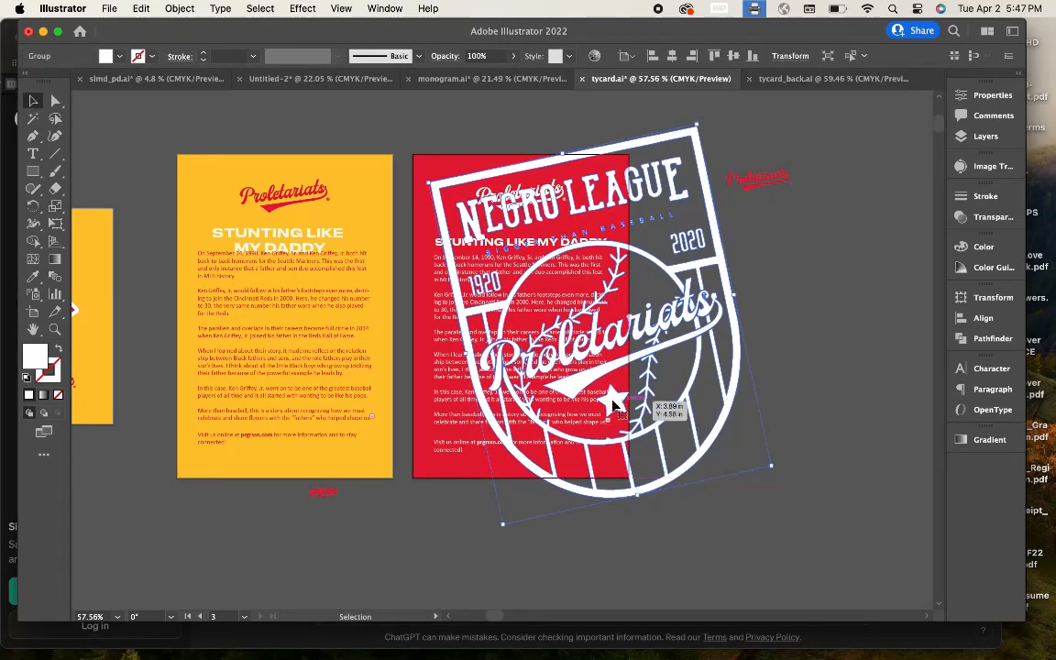
pyautogui.moveTo(591, 387); pyautogui.dragTo(521, 382)
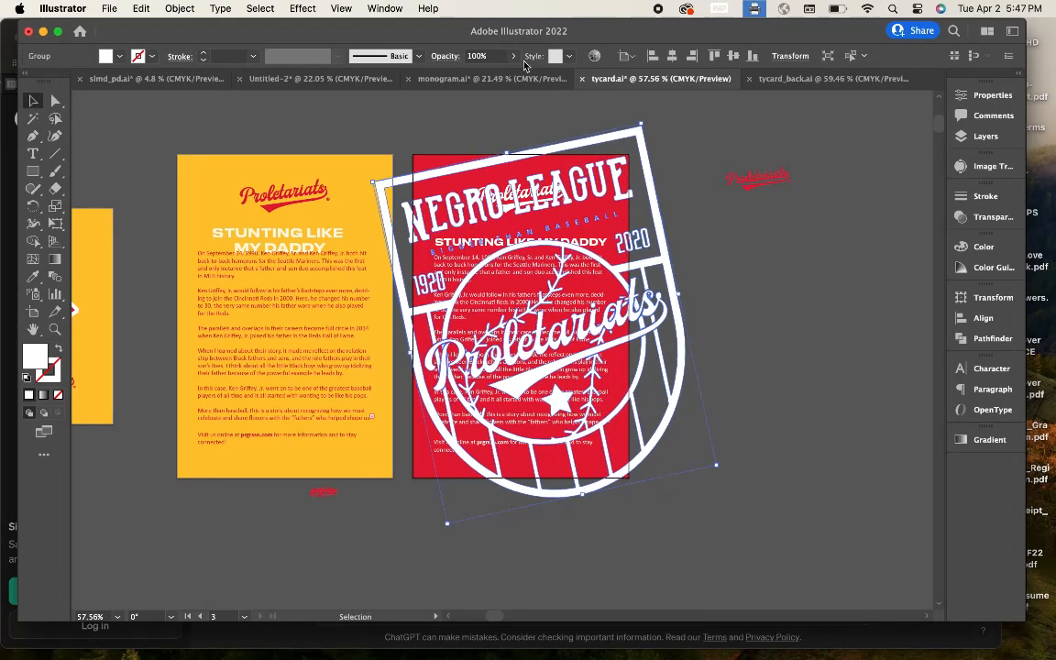
# Step: Lower the badge to 6% opacity and place the prgrssn logo at the card's bottom centre
pyautogui.click(762, 291)
pyautogui.scroll(5, 440, 171)
pyautogui.click(577, 253)
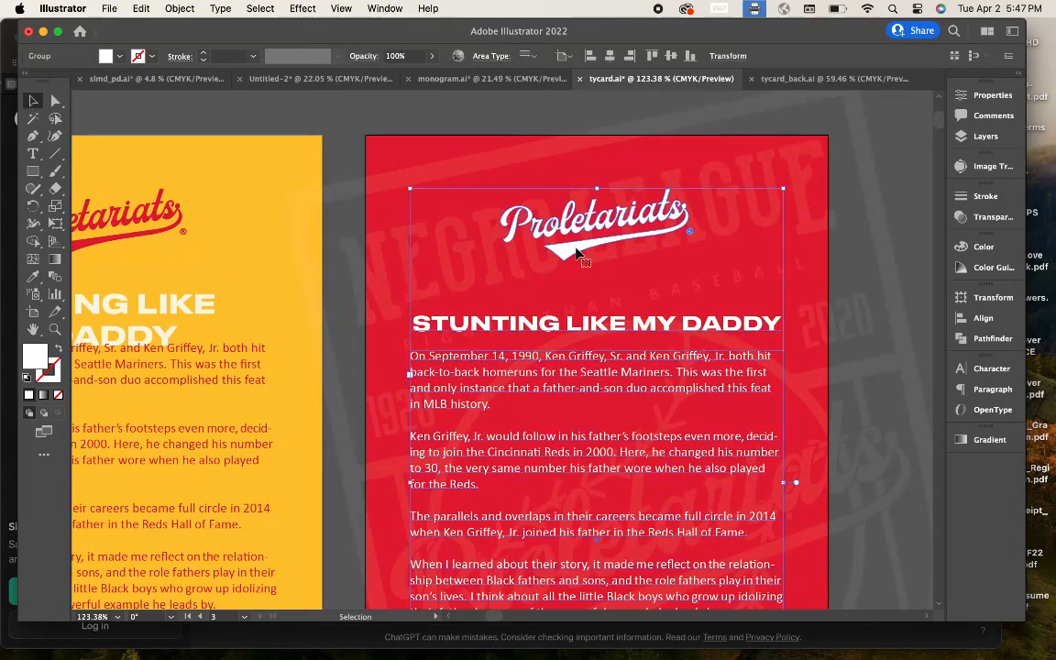
pyautogui.scroll(-5, 574, 251)
pyautogui.click(799, 265)
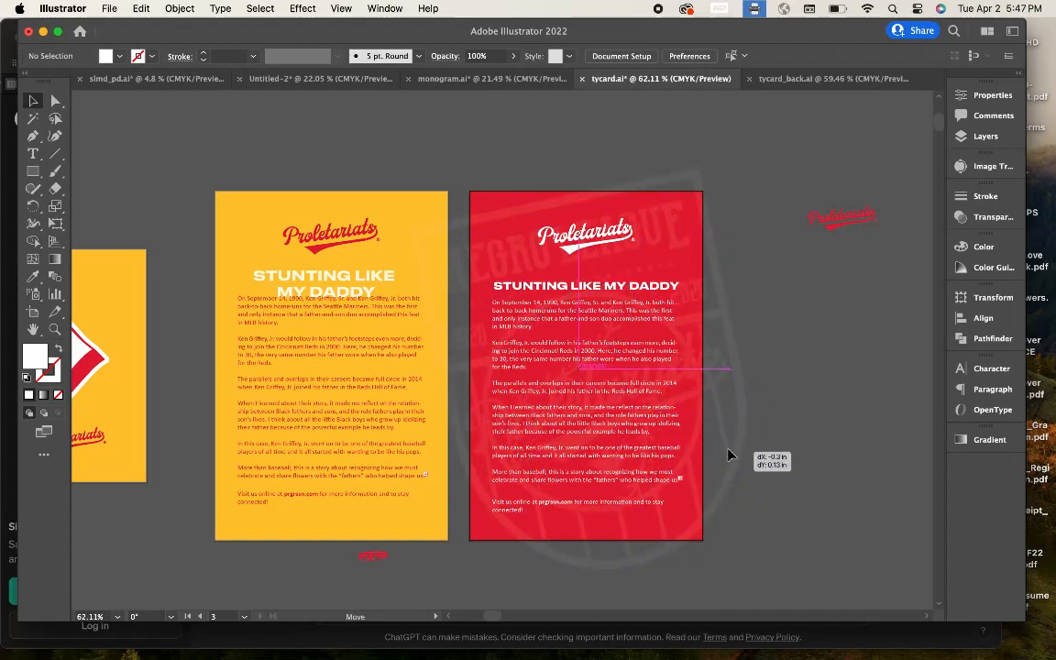
pyautogui.moveTo(593, 541); pyautogui.dragTo(591, 541)
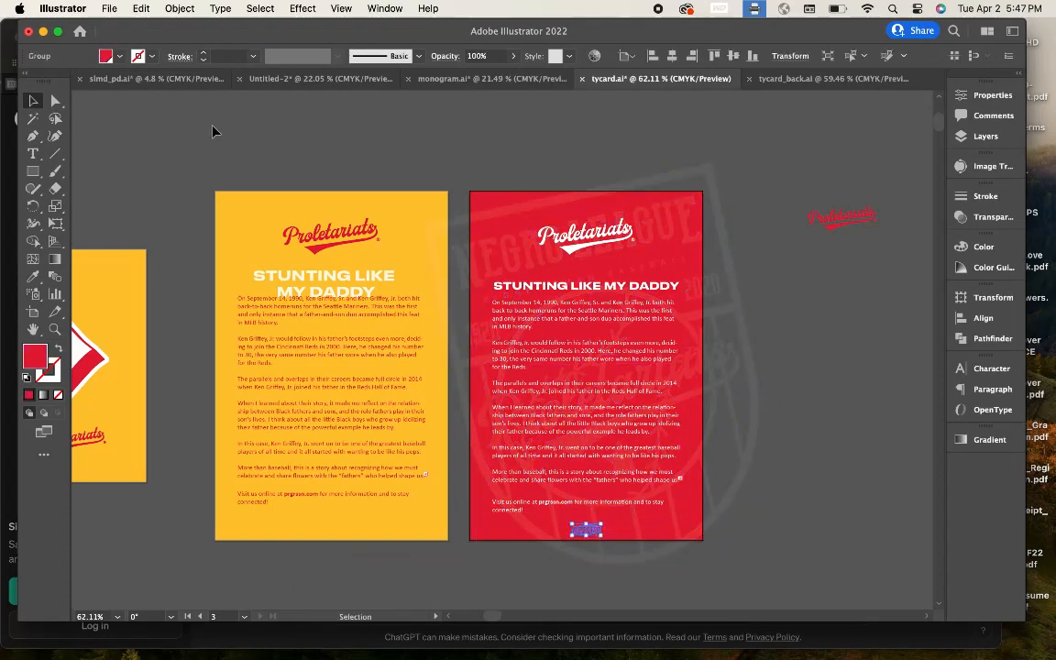
# Step: Shrink the prgrssn logo on the red card
pyautogui.press('v')
pyautogui.click(586, 565)
pyautogui.scroll(10, 590, 567)
pyautogui.click(586, 403)
pyautogui.moveTo(636, 424); pyautogui.dragTo(621, 410)
pyautogui.click(520, 577)
pyautogui.scroll(-5, 519, 579)
pyautogui.scroll(-5, 519, 582)
pyautogui.scroll(4, 494, 516)
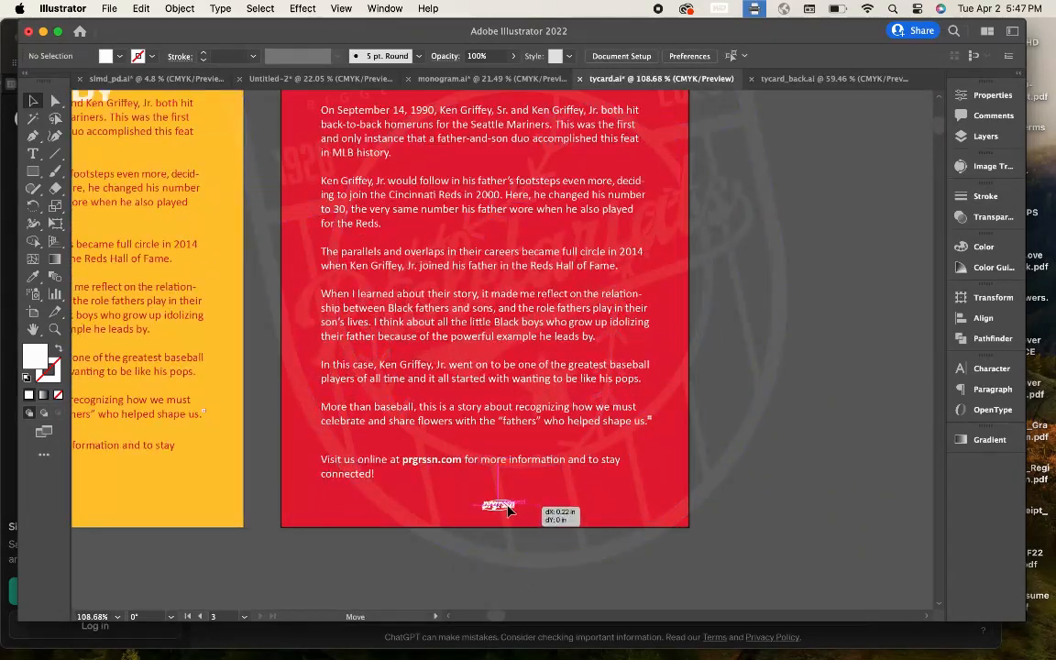
pyautogui.scroll(-2, 501, 509)
# Step: Centre the prgrssn logo at the bottom beneath the footer text
pyautogui.moveTo(508, 506); pyautogui.dragTo(494, 509)
pyautogui.doubleClick(494, 513)
pyautogui.click(797, 480)
pyautogui.scroll(-3, 796, 479)
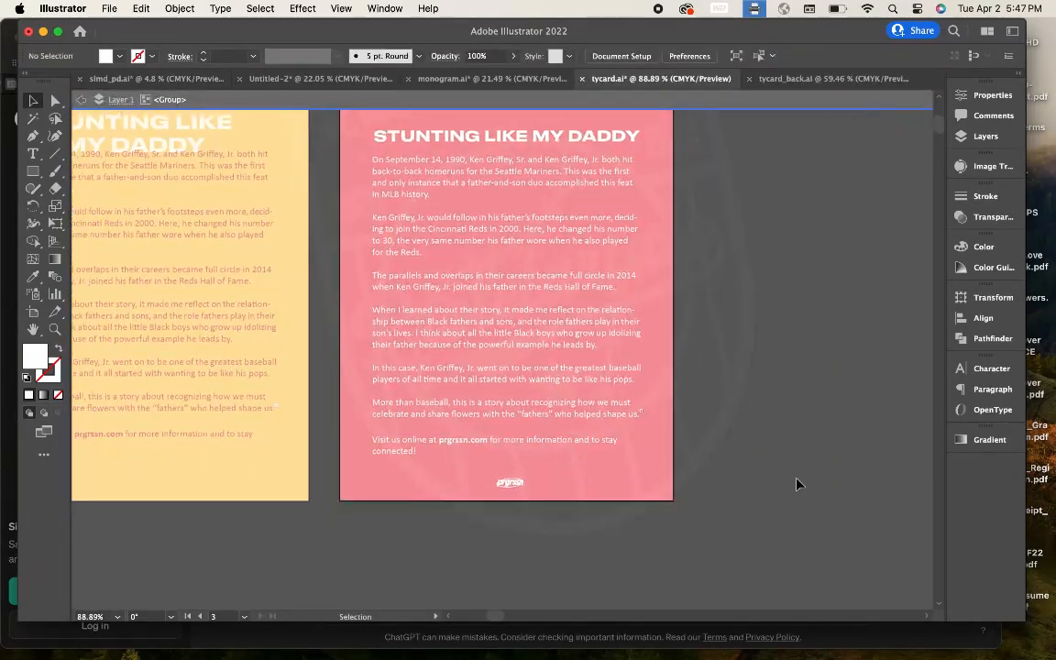
pyautogui.doubleClick(797, 484)
pyautogui.scroll(-2, 797, 484)
pyautogui.scroll(5, 613, 492)
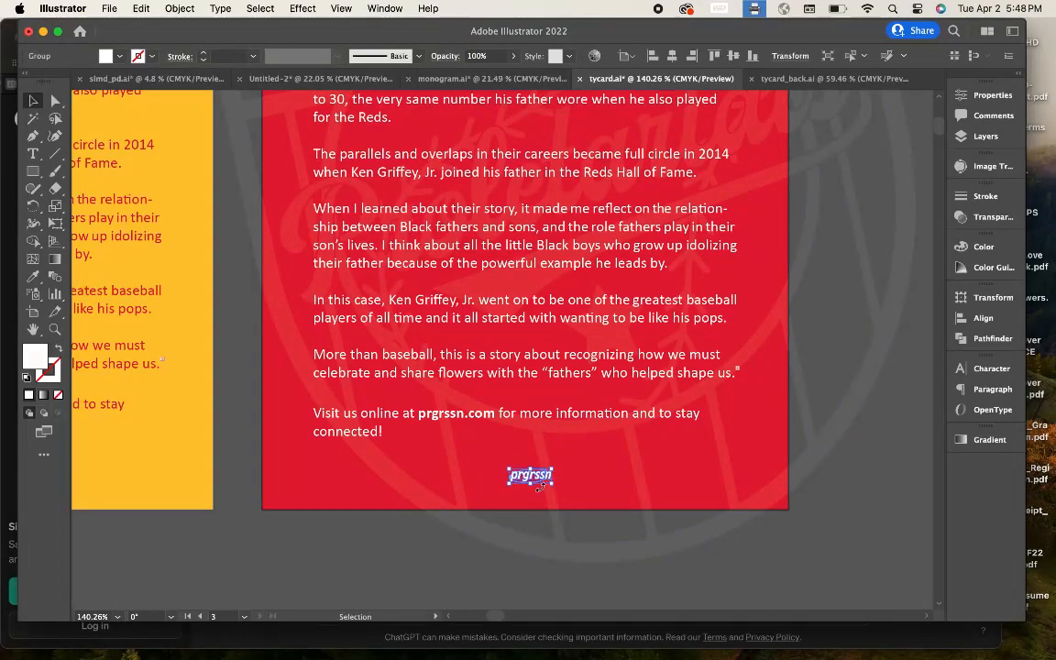
pyautogui.click(472, 566)
pyautogui.scroll(-5, 471, 566)
pyautogui.scroll(3, 540, 502)
pyautogui.moveTo(511, 513); pyautogui.dragTo(506, 516)
pyautogui.click(732, 352)
pyautogui.scroll(-4, 732, 352)
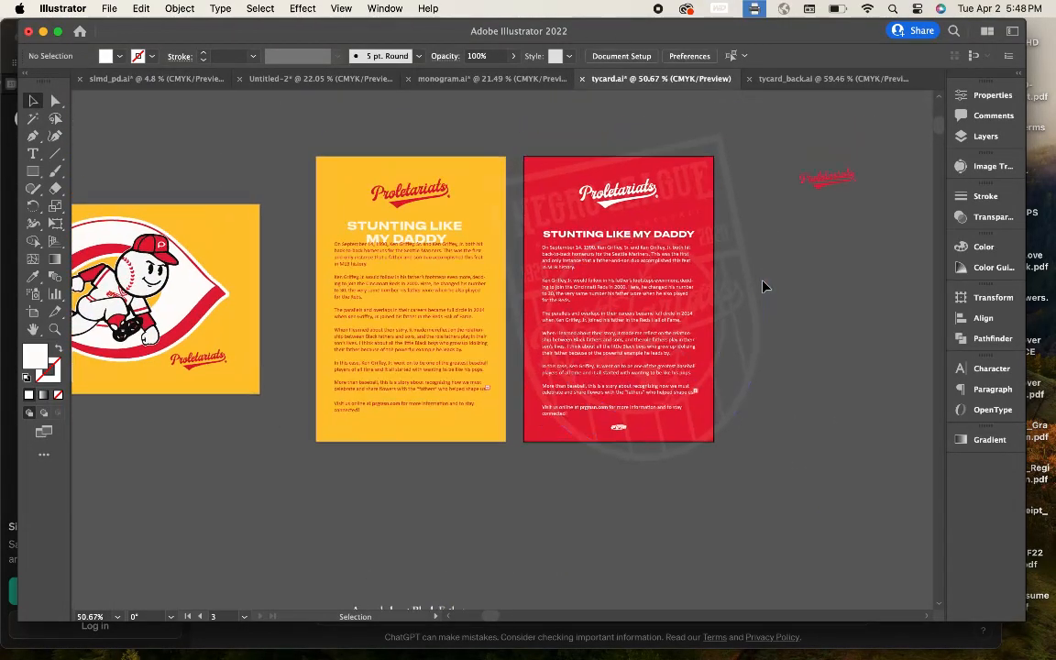
# Step: Recentre the Proletariats logo on the red card inside its isolated group
pyautogui.doubleClick(604, 205)
pyautogui.moveTo(604, 206); pyautogui.dragTo(607, 206)
pyautogui.click(844, 221)
pyautogui.doubleClick(843, 221)
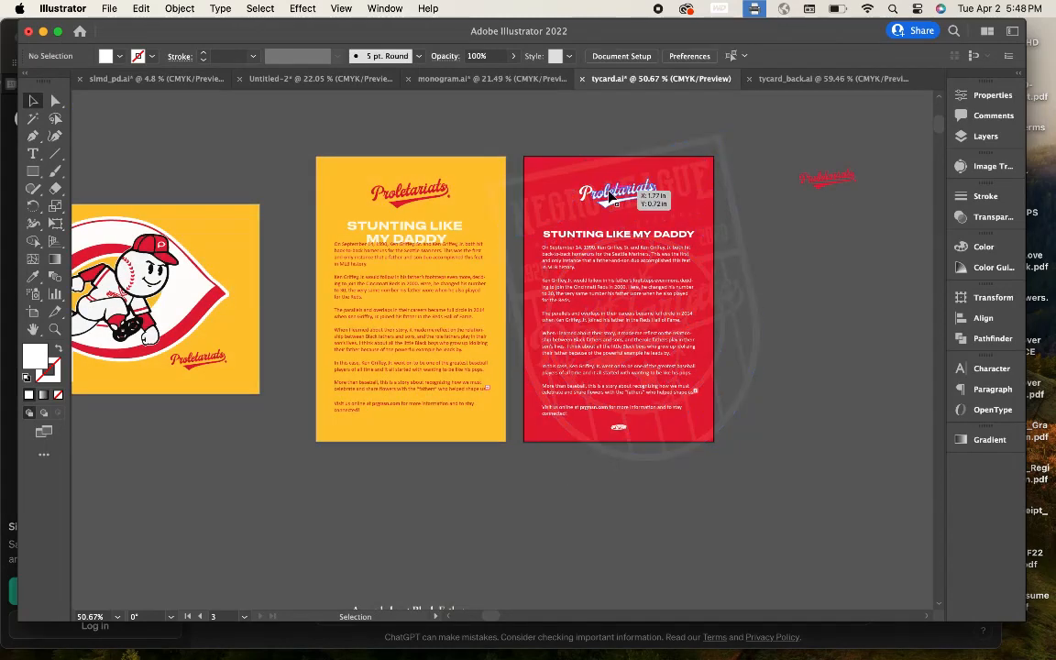
pyautogui.click(612, 267)
pyautogui.click(180, 8)
pyautogui.click(779, 266)
# Step: Nudge the red card's heading and body text up
pyautogui.click(609, 255)
pyautogui.scroll(2, 596, 275)
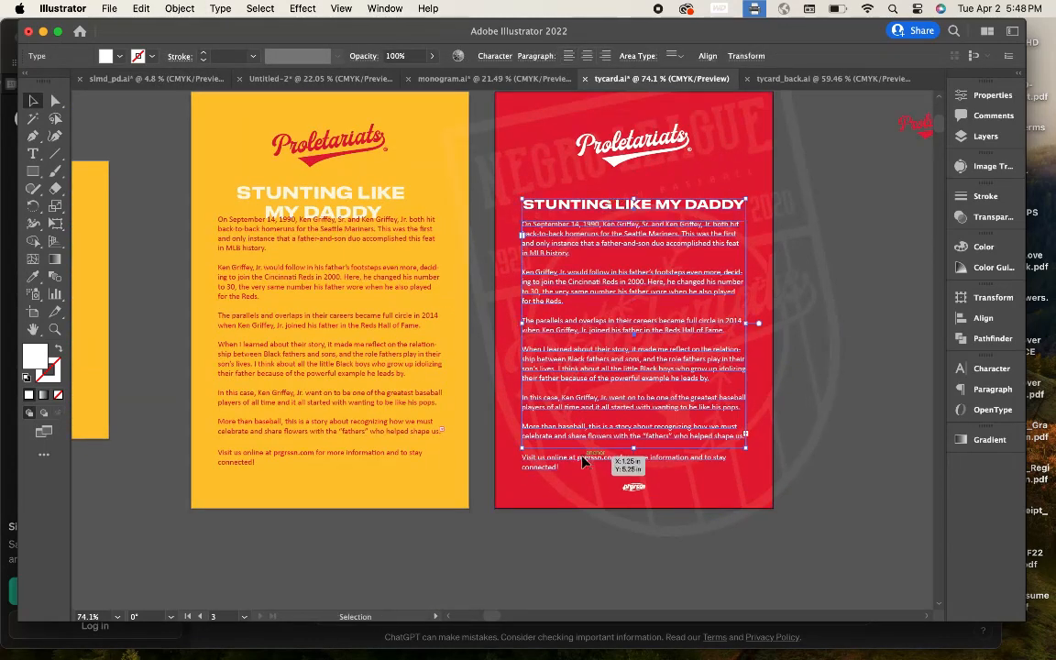
pyautogui.press('Up')
pyautogui.press('Up')
pyautogui.press('Up')
pyautogui.press('Up')
pyautogui.press('Up')
pyautogui.press('Up')
pyautogui.press('Up')
pyautogui.press('Up')
pyautogui.press('Up')
pyautogui.press('Up')
pyautogui.press('Up')
pyautogui.click(805, 400)
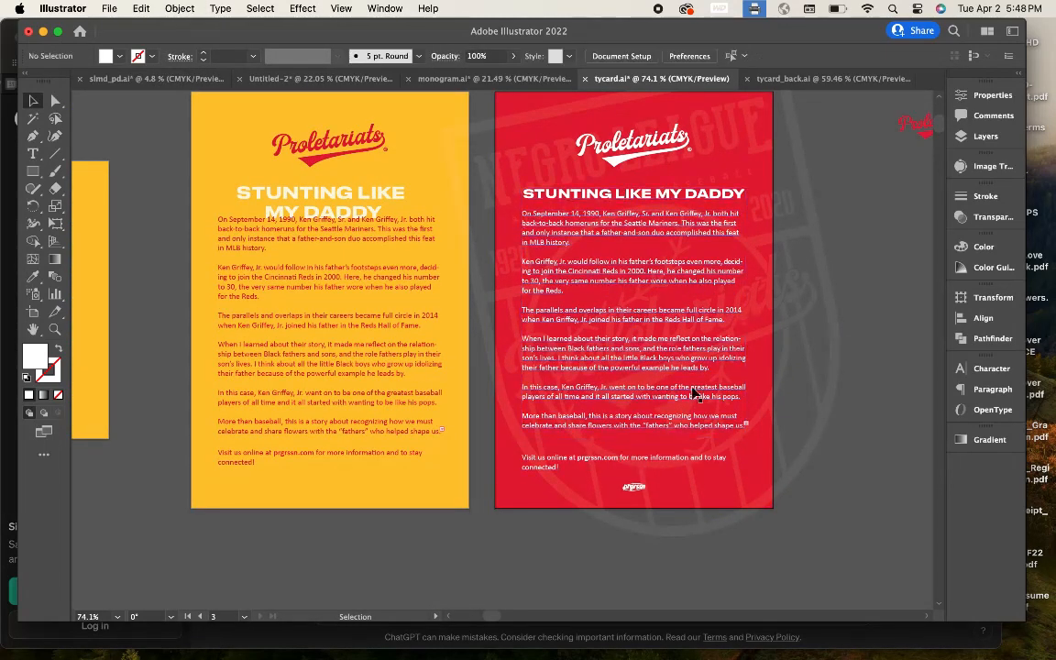
pyautogui.click(623, 215)
pyautogui.scroll(2, 628, 229)
pyautogui.click(631, 243)
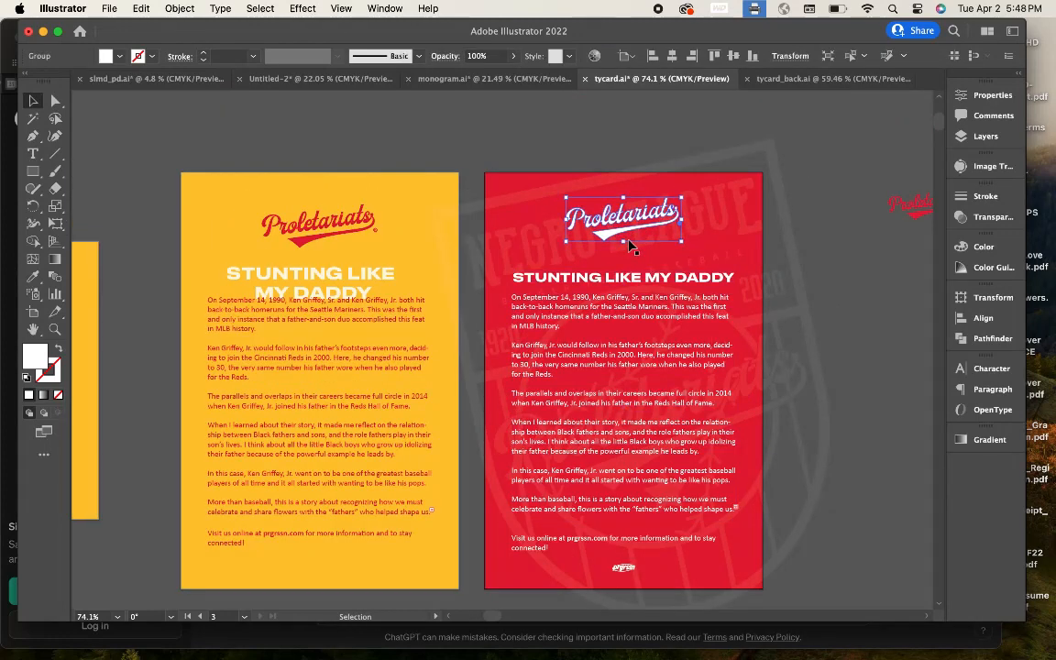
pyautogui.click(824, 276)
pyautogui.click(619, 277)
pyautogui.keyDown('shift'); pyautogui.click(605, 307); pyautogui.keyUp('shift')
pyautogui.press('Up')
pyautogui.press('Up')
pyautogui.press('Up')
pyautogui.press('Up')
pyautogui.press('Up')
pyautogui.click(811, 339)
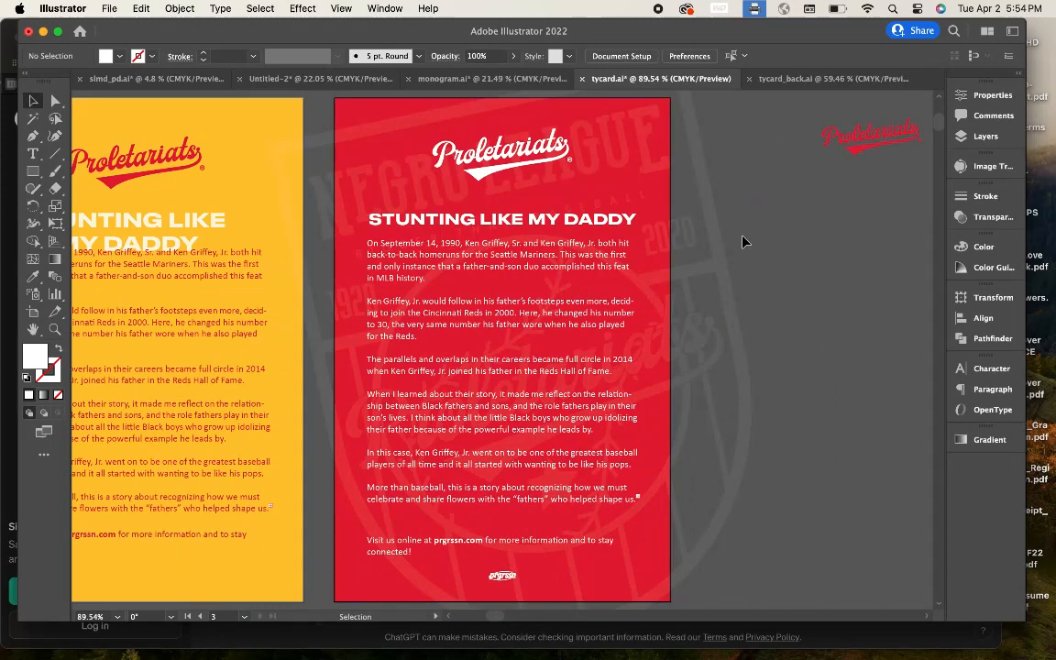
pyautogui.scroll(-3, 747, 240)
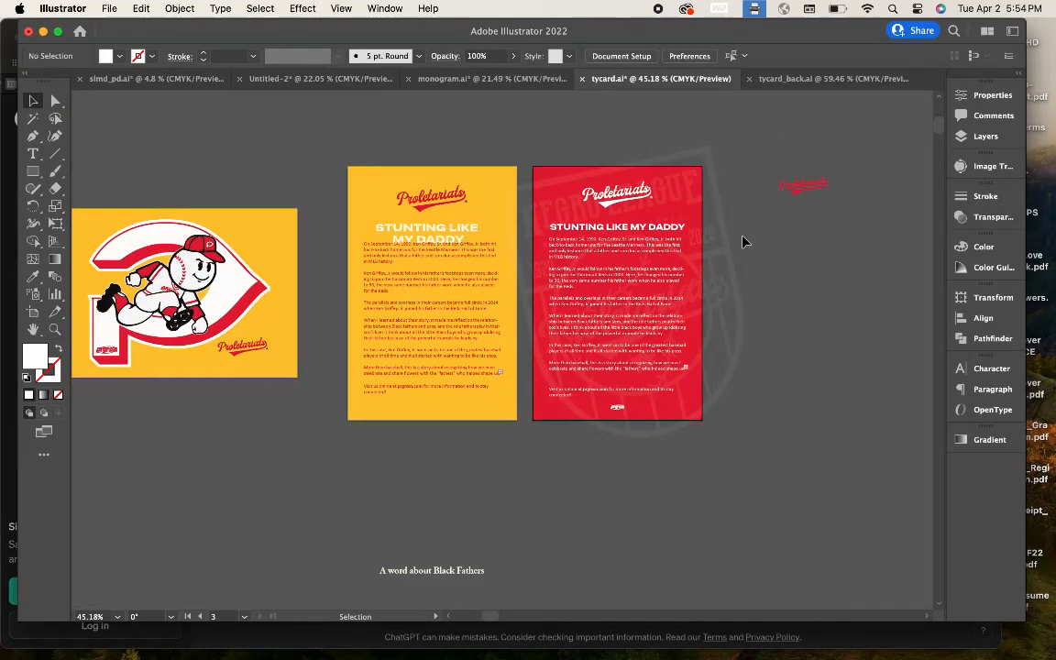
# Step: Check the other open documents and Finder, then open the File > Place dialog
pyautogui.click(809, 80)
pyautogui.click(507, 81)
pyautogui.click(812, 79)
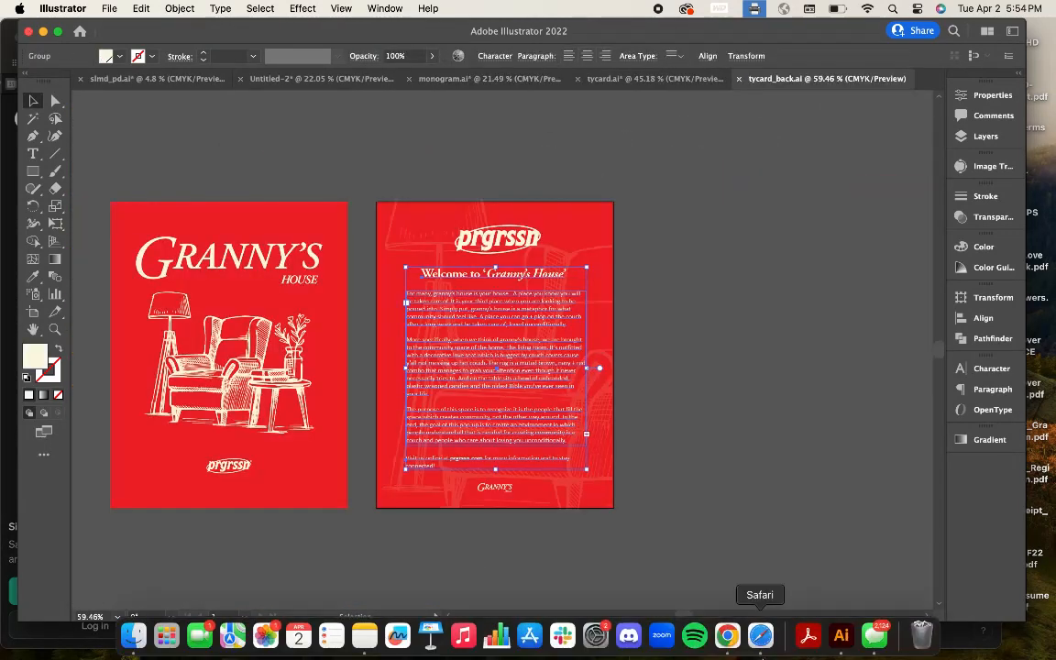
pyautogui.click(631, 80)
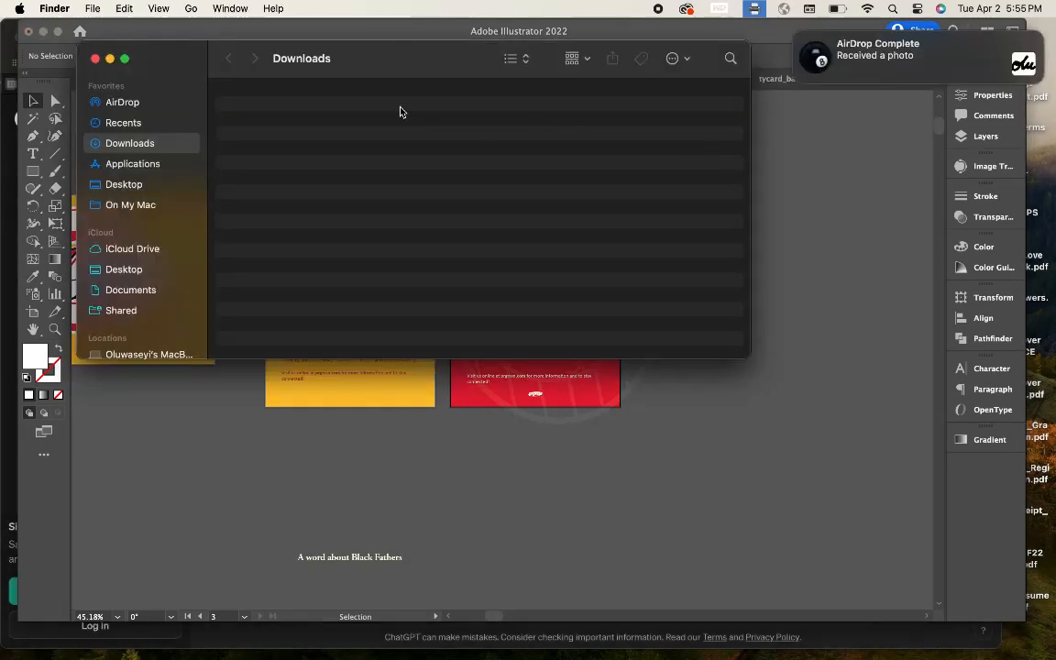
pyautogui.click(554, 418)
pyautogui.click(133, 649)
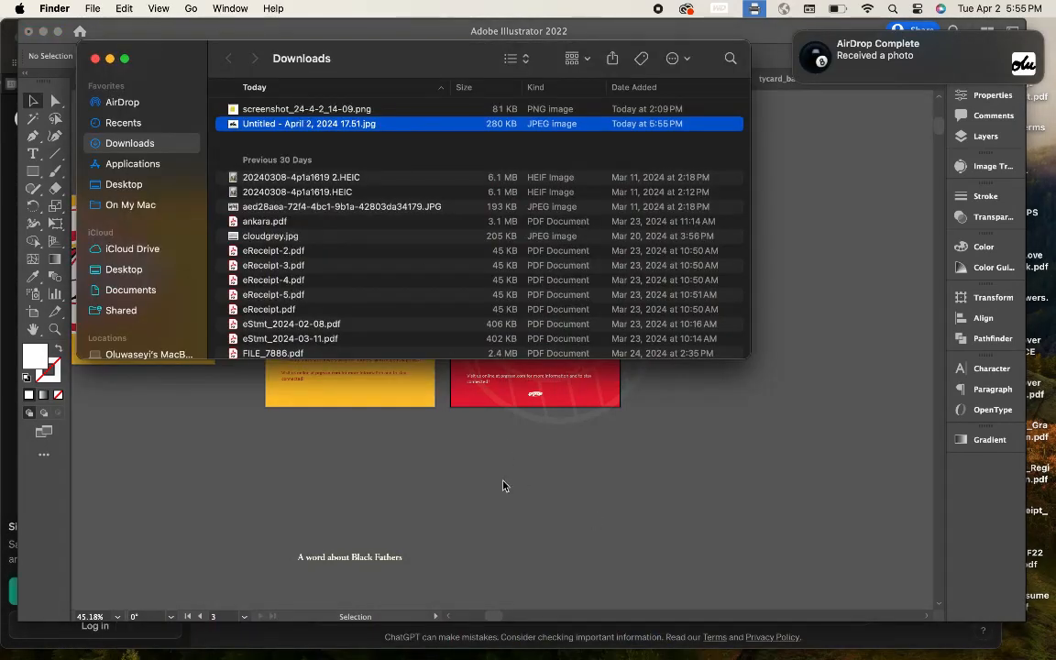
pyautogui.click(505, 485)
pyautogui.click(110, 8)
pyautogui.click(114, 257)
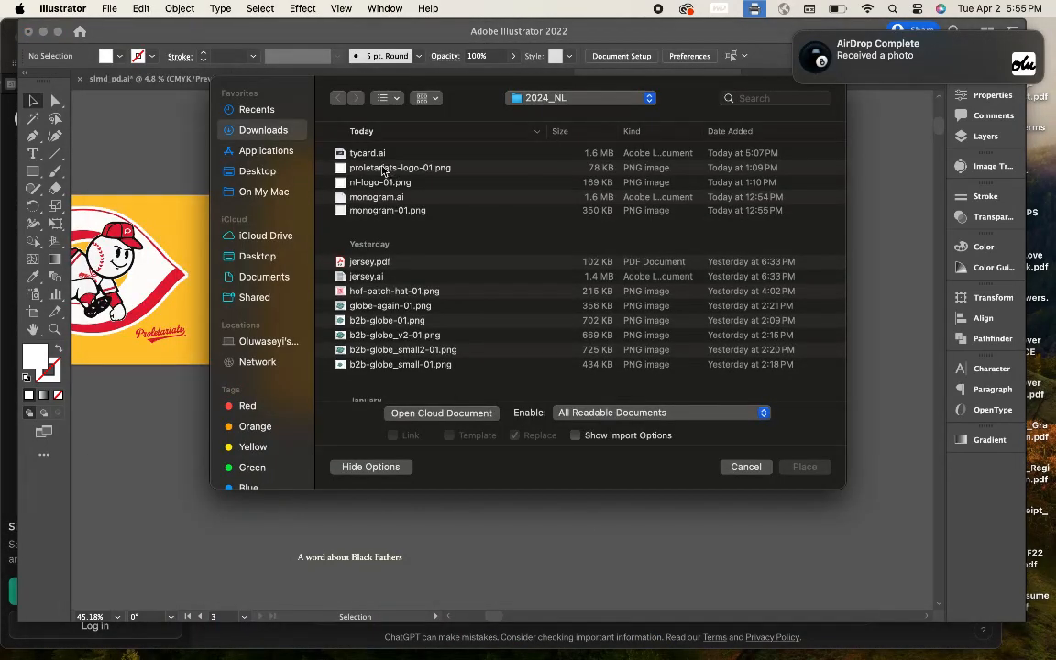
# Step: Place the received signature photo from Downloads onto the canvas and embed it
pyautogui.click(263, 130)
pyautogui.click(400, 153)
pyautogui.click(805, 467)
pyautogui.click(663, 479)
pyautogui.scroll(-5, 565, 372)
pyautogui.click(297, 57)
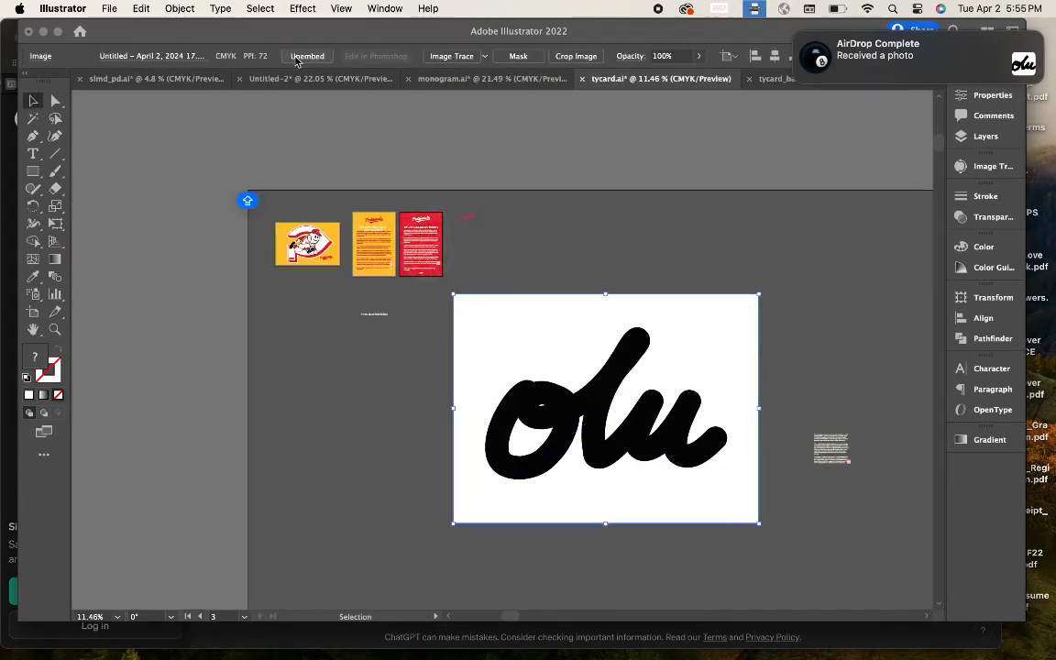
# Step: Image-trace and expand the olu signature, deleting its white background
pyautogui.click(438, 61)
pyautogui.click(419, 57)
pyautogui.doubleClick(541, 339)
pyautogui.click(33, 119)
pyautogui.click(499, 339)
pyautogui.press('Delete')
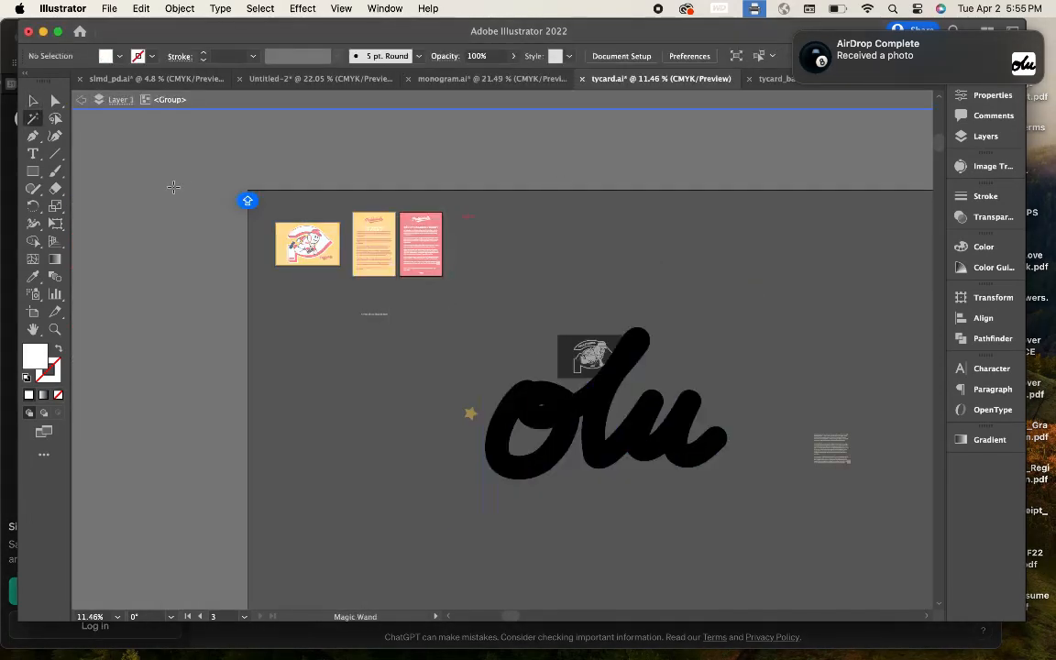
pyautogui.click(33, 101)
pyautogui.doubleClick(395, 385)
# Step: Shrink the olu signature onto the red card below the paragraph and duplicate it underneath
pyautogui.click(592, 447)
pyautogui.moveTo(727, 478); pyautogui.dragTo(548, 338)
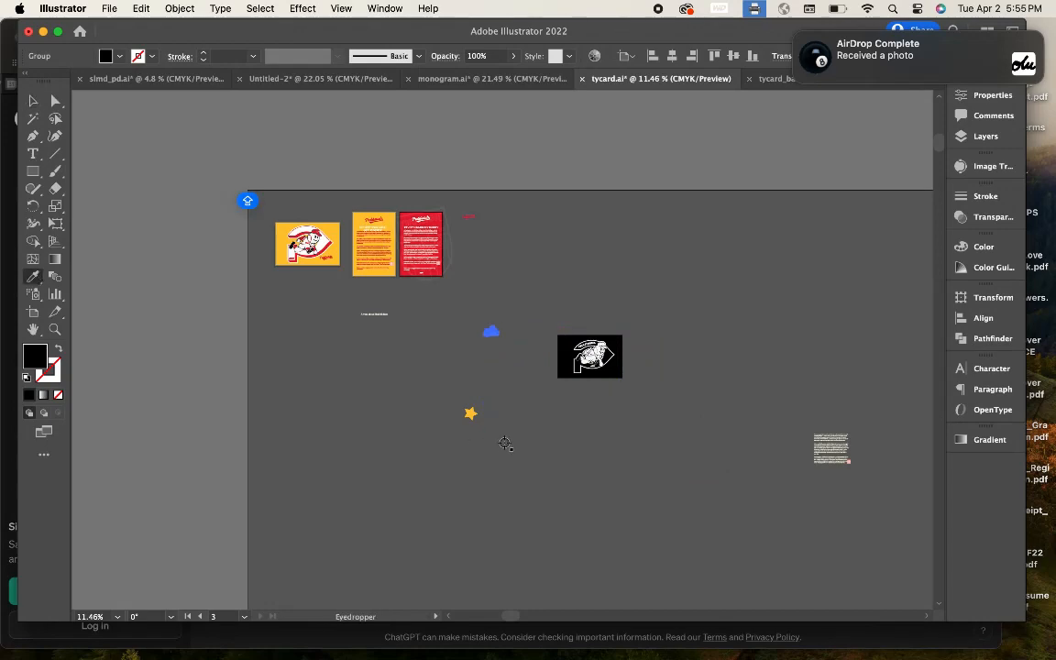
pyautogui.click(337, 285)
pyautogui.scroll(5, 464, 350)
pyautogui.moveTo(624, 433); pyautogui.dragTo(411, 260)
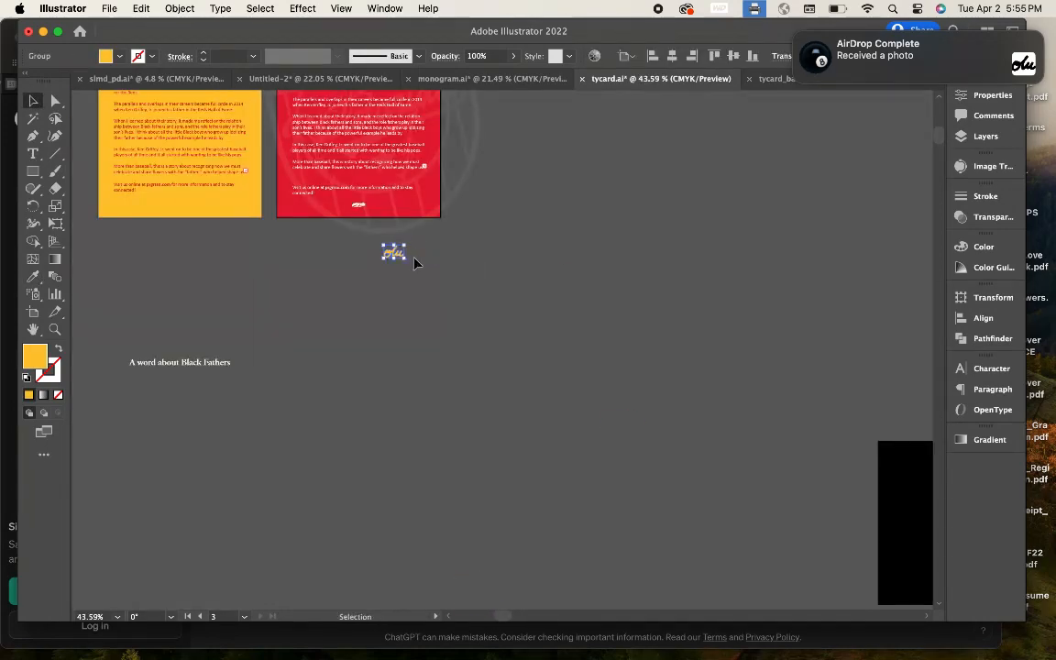
pyautogui.scroll(5, 413, 259)
pyautogui.moveTo(472, 518); pyautogui.dragTo(585, 302)
pyautogui.scroll(5, 546, 288)
pyautogui.moveTo(488, 290); pyautogui.dragTo(451, 420)
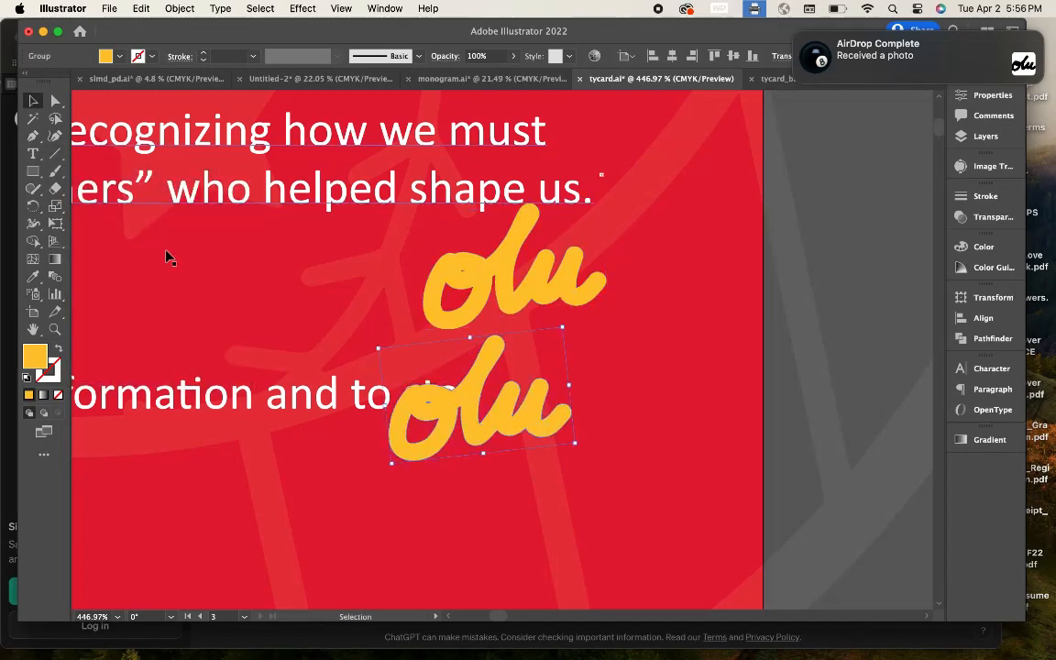
# Step: Draw a diagonal line across the signature copy and trim away its lower part with Shape Builder
pyautogui.click(56, 154)
pyautogui.scroll(5, 454, 416)
pyautogui.moveTo(468, 269); pyautogui.dragTo(550, 331)
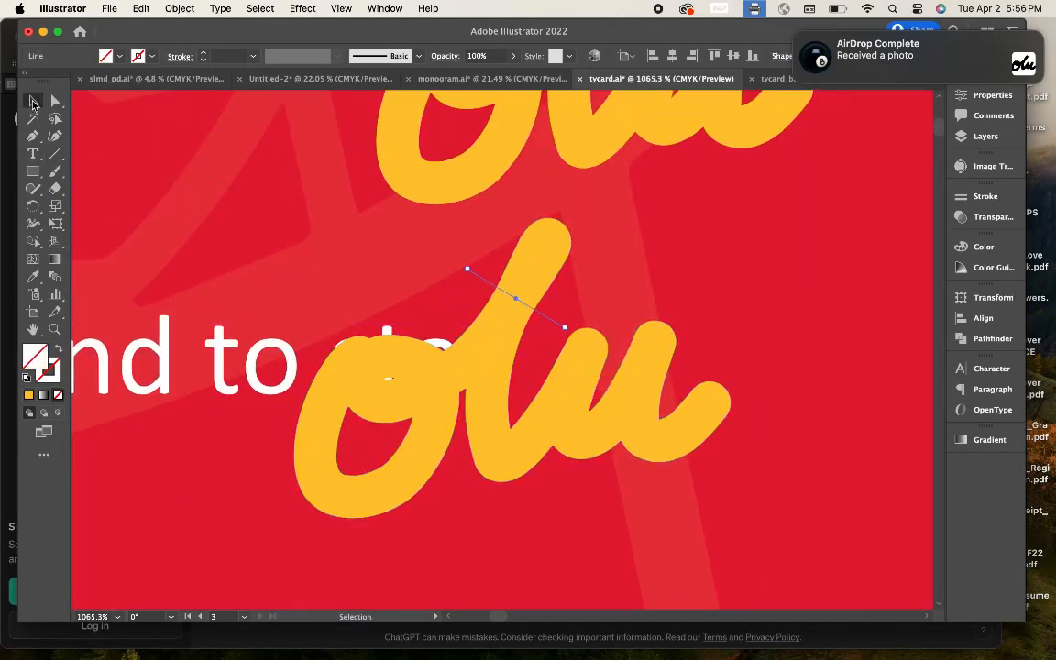
pyautogui.keyDown('shift'); pyautogui.click(495, 395); pyautogui.keyUp('shift')
pyautogui.click(33, 241)
pyautogui.keyDown('alt'); pyautogui.click(495, 394); pyautogui.keyUp('alt')
pyautogui.click(33, 103)
pyautogui.click(548, 318)
pyautogui.press('Delete')
pyautogui.click(536, 270)
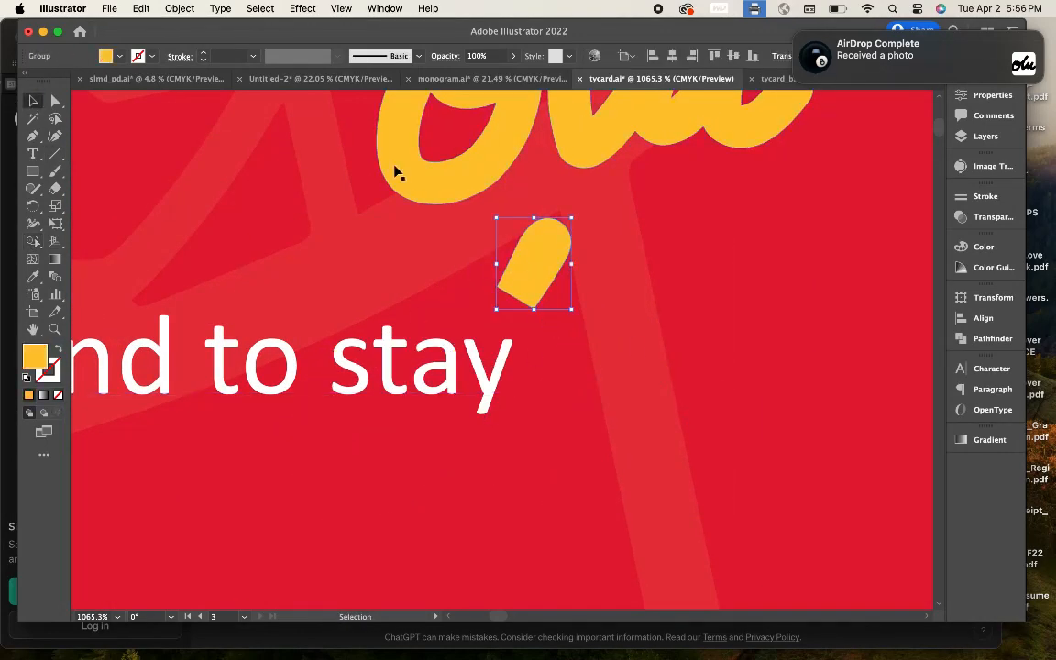
# Step: Reflect and duplicate the yellow tip, joining the copies end-to-end into a dash
pyautogui.click(180, 9)
pyautogui.moveTo(188, 28)
pyautogui.click(348, 87)
pyautogui.moveTo(528, 206); pyautogui.dragTo(735, 205)
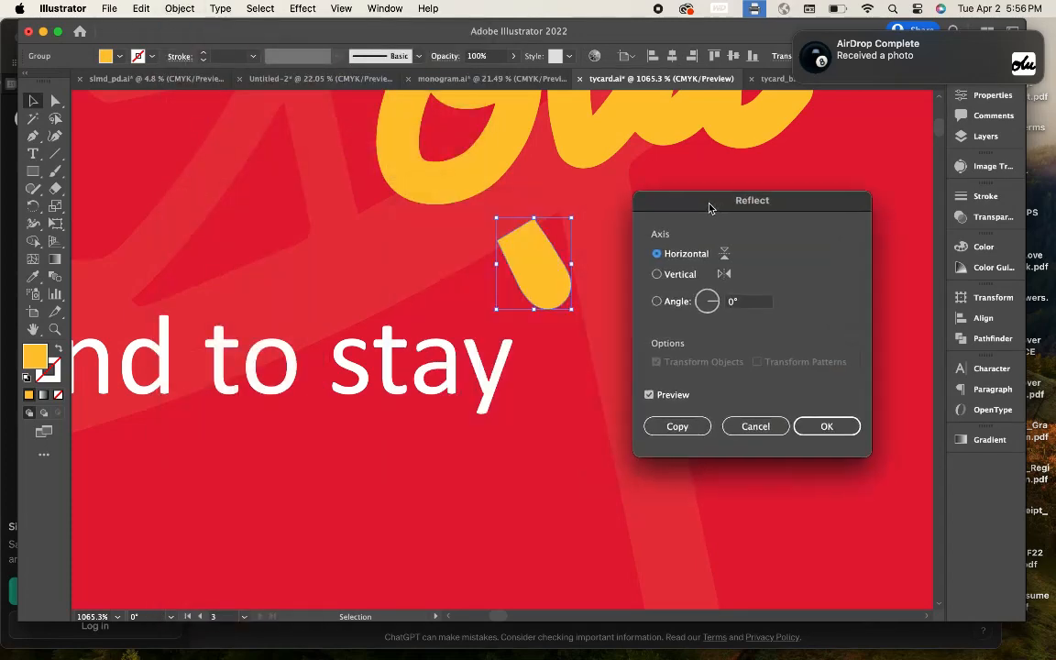
pyautogui.click(676, 426)
pyautogui.moveTo(561, 307); pyautogui.dragTo(540, 384)
pyautogui.press('Delete')
pyautogui.press('super+v')
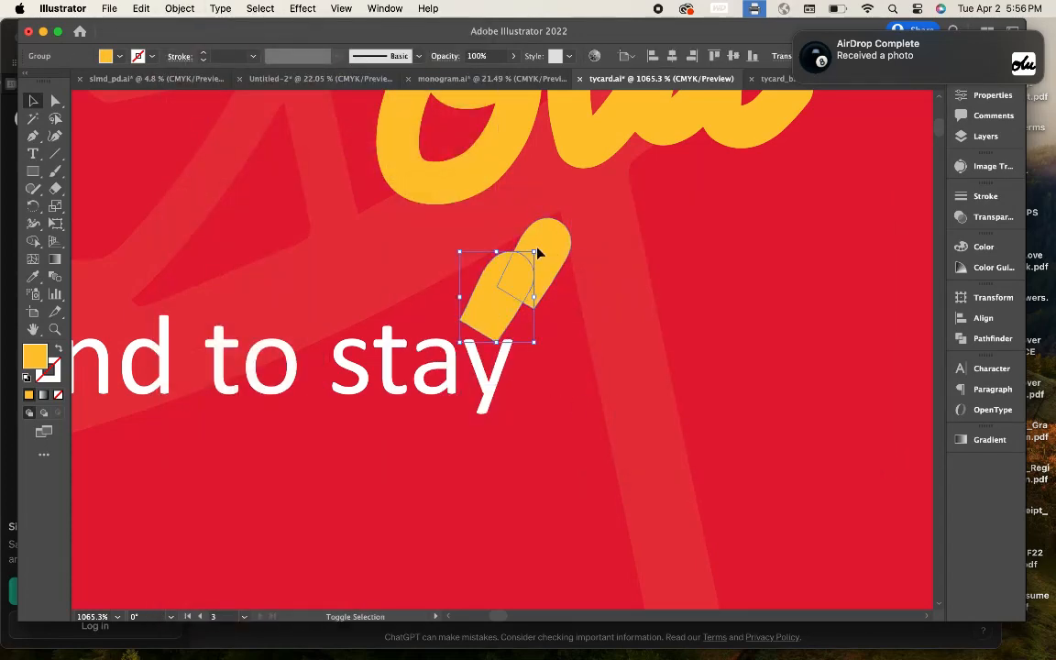
pyautogui.moveTo(485, 316); pyautogui.dragTo(487, 314)
# Step: Widen the dash, move it right next to the o, and rotate it nearly flat
pyautogui.scroll(5, 487, 314)
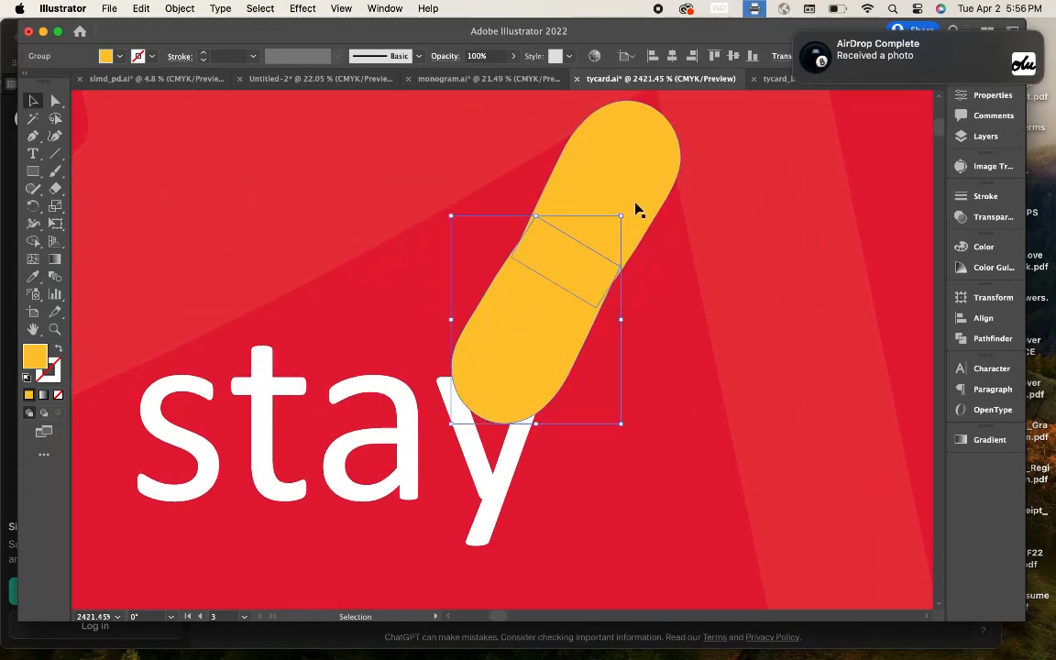
pyautogui.scroll(-8, 346, 264)
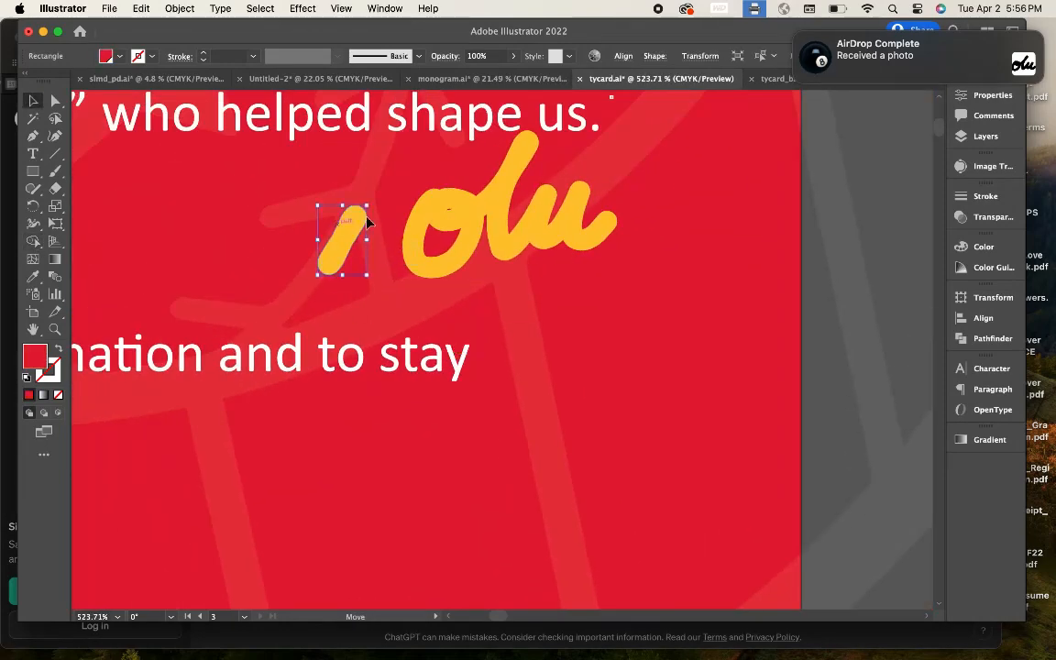
pyautogui.moveTo(333, 246); pyautogui.dragTo(316, 244)
pyautogui.scroll(5, 336, 202)
pyautogui.moveTo(358, 297); pyautogui.dragTo(407, 297)
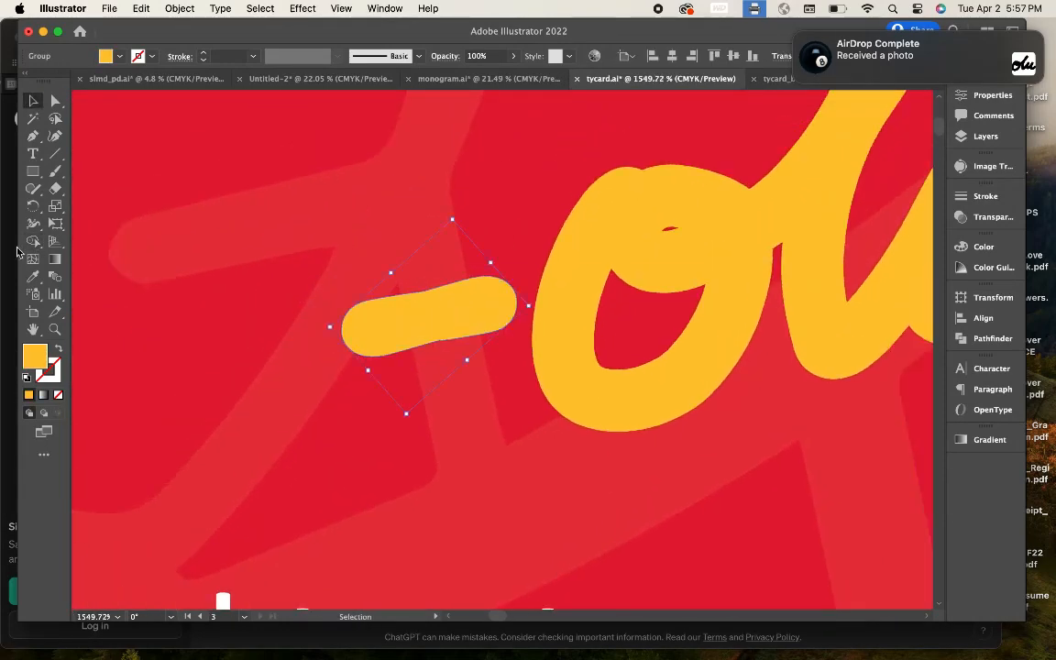
pyautogui.scroll(7, 402, 295)
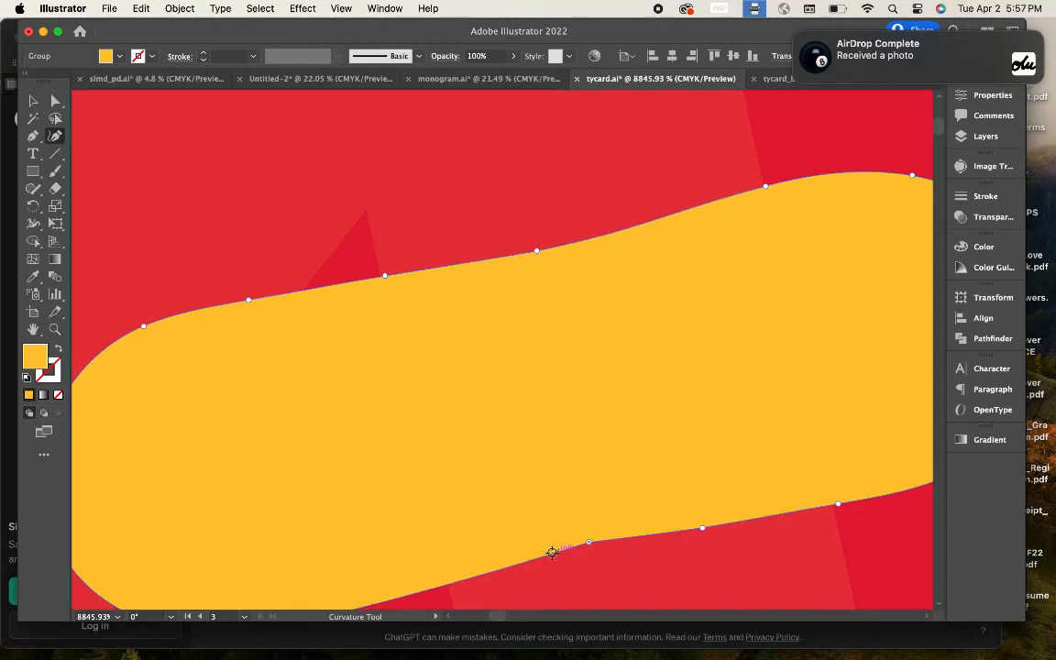
pyautogui.scroll(-4, 561, 440)
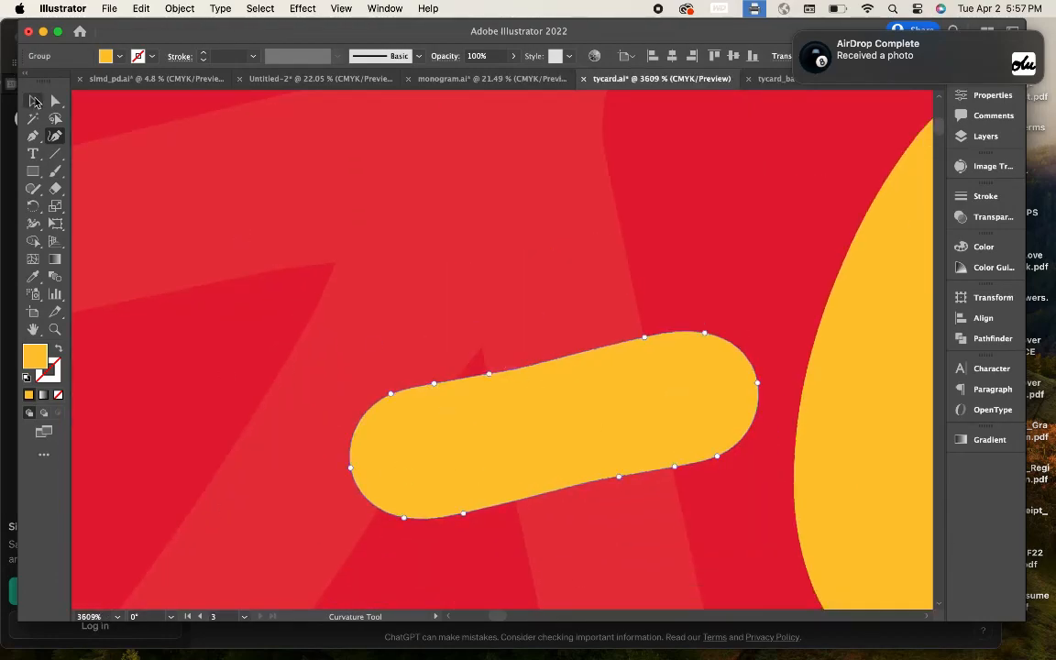
pyautogui.click(34, 101)
pyautogui.scroll(-10, 275, 275)
pyautogui.scroll(6, 697, 408)
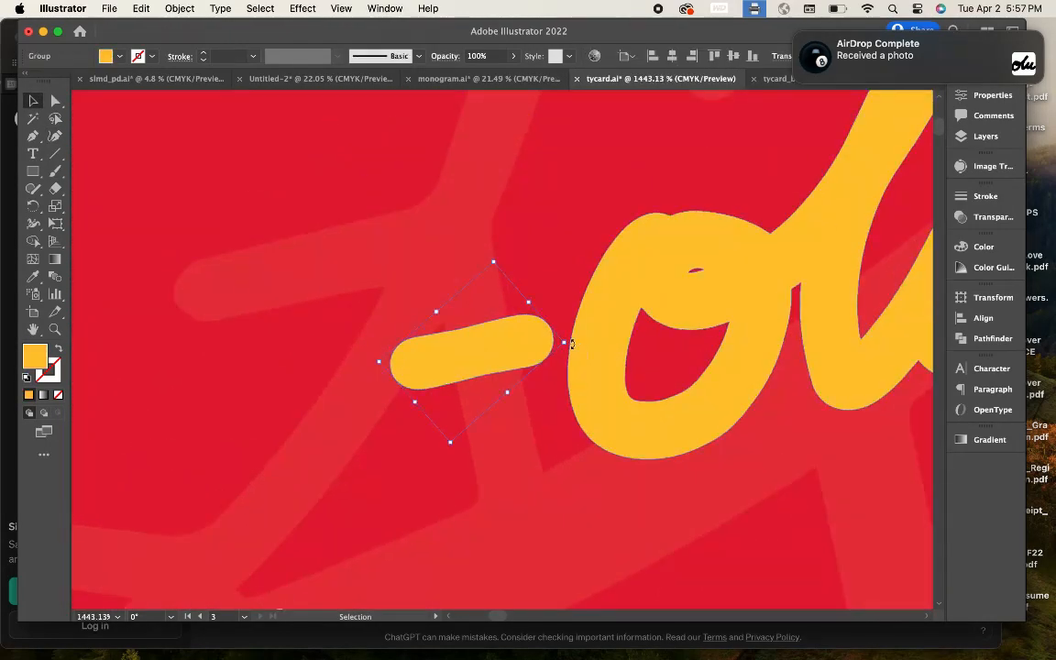
pyautogui.moveTo(572, 344); pyautogui.dragTo(573, 358)
pyautogui.scroll(-7, 575, 358)
pyautogui.click(908, 342)
pyautogui.scroll(4, 656, 337)
pyautogui.scroll(-5, 675, 370)
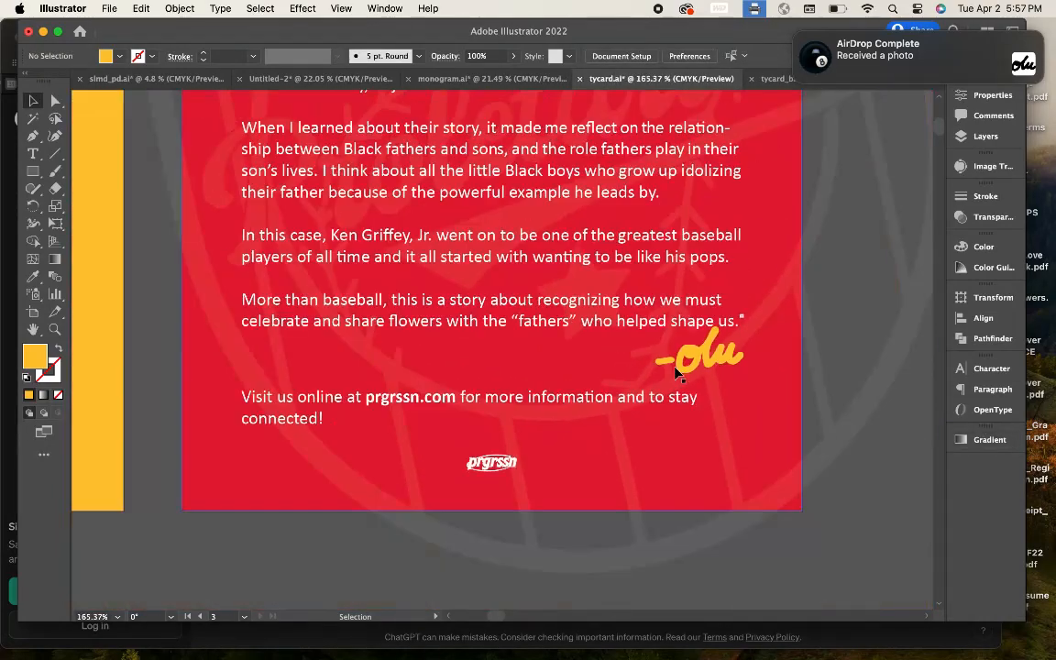
# Step: Move the yellow card's artwork to the right
pyautogui.scroll(-4, 676, 372)
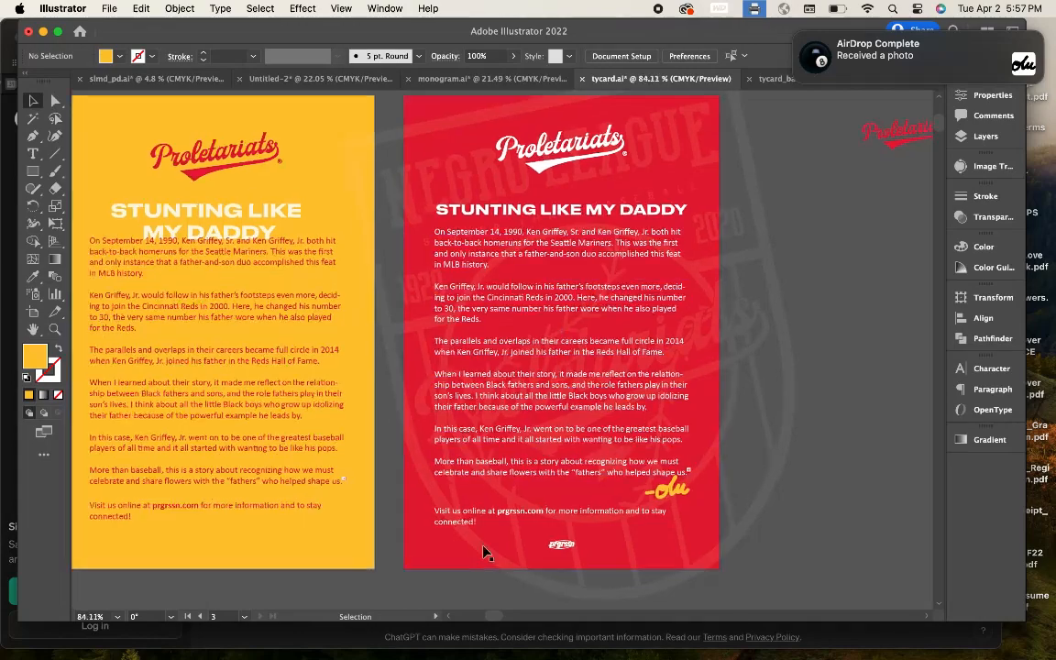
pyautogui.scroll(6, 440, 499)
pyautogui.scroll(-10, 530, 530)
pyautogui.hotkey('shift', 'o')
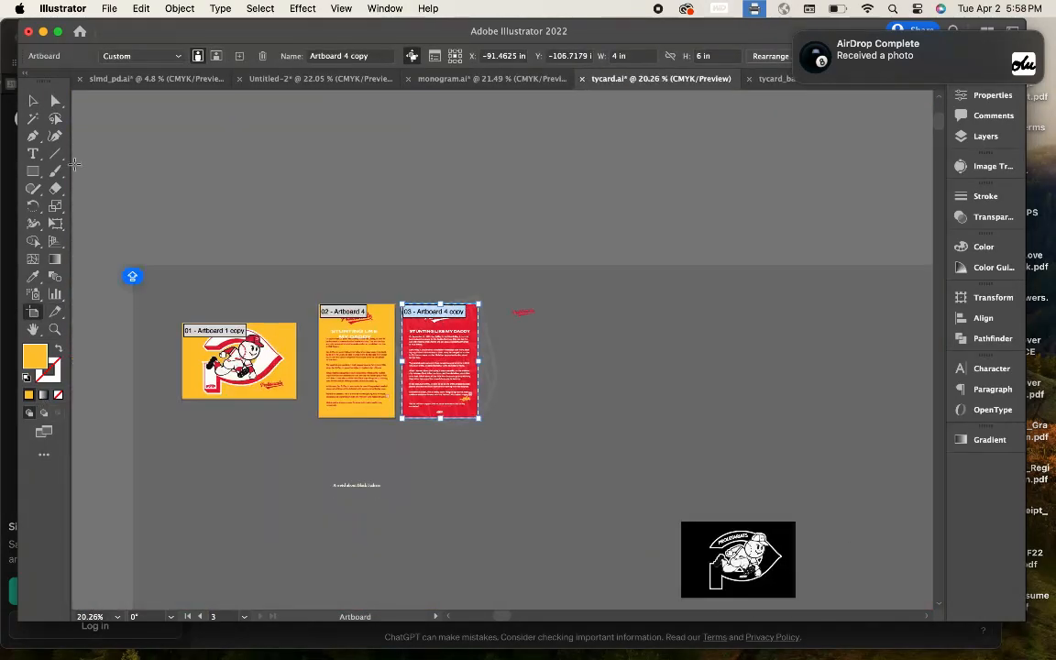
pyautogui.press('Escape')
pyautogui.moveTo(384, 457); pyautogui.dragTo(385, 458)
pyautogui.moveTo(333, 345); pyautogui.dragTo(763, 315)
pyautogui.click(432, 480)
# Step: Unlock all locked artwork, including the Negro League watermark, with Object > Unlock All
pyautogui.scroll(6, 432, 385)
pyautogui.scroll(-3, 432, 385)
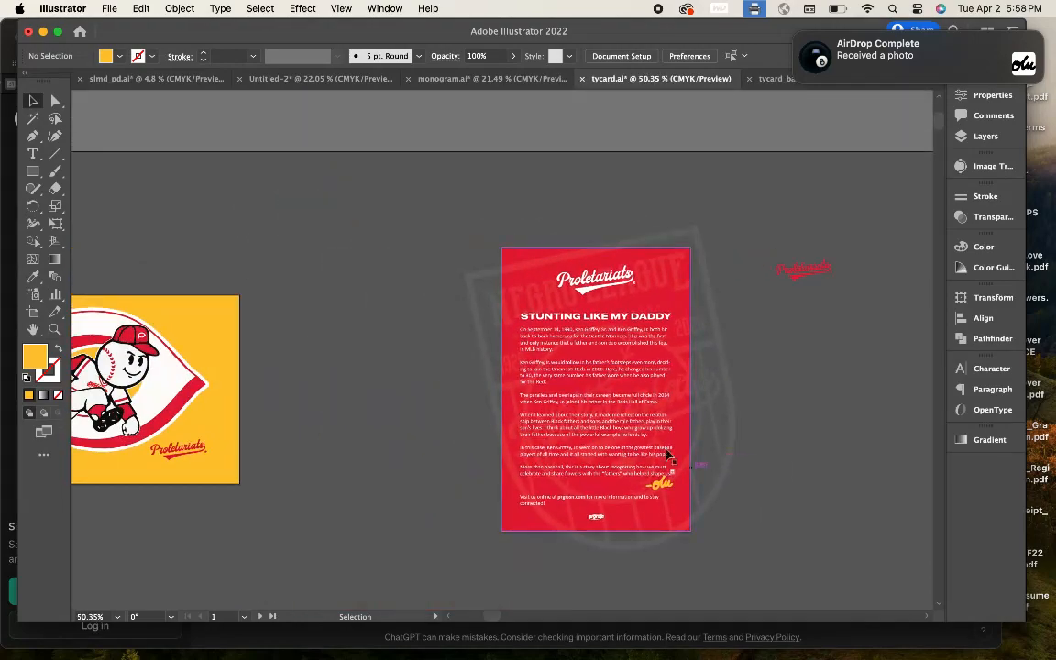
pyautogui.scroll(5, 674, 444)
pyautogui.scroll(-3, 679, 441)
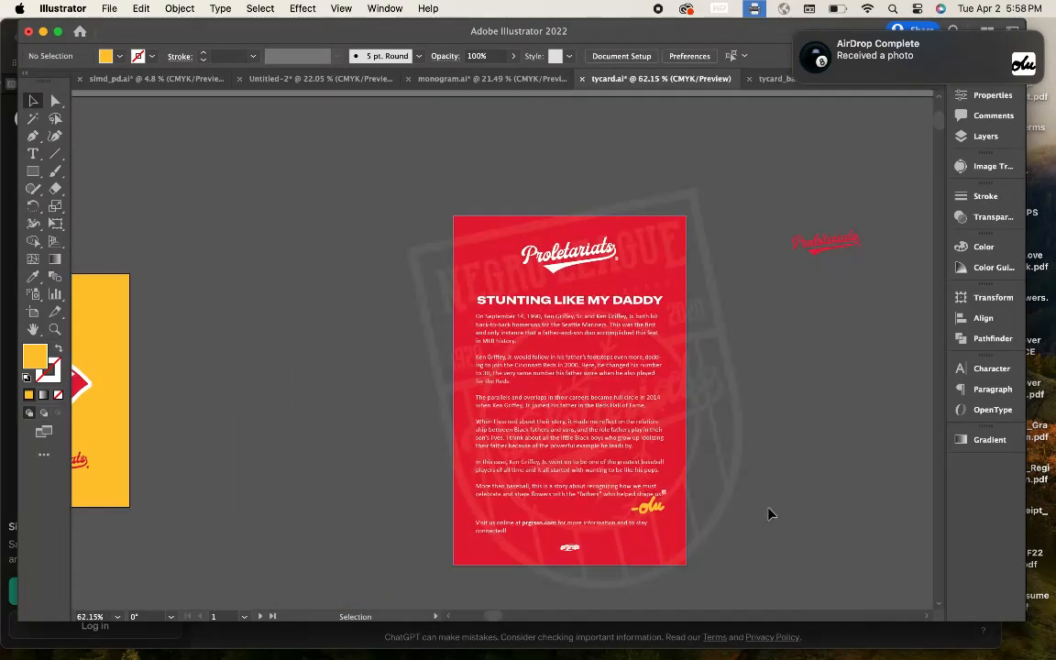
pyautogui.scroll(-2, 768, 513)
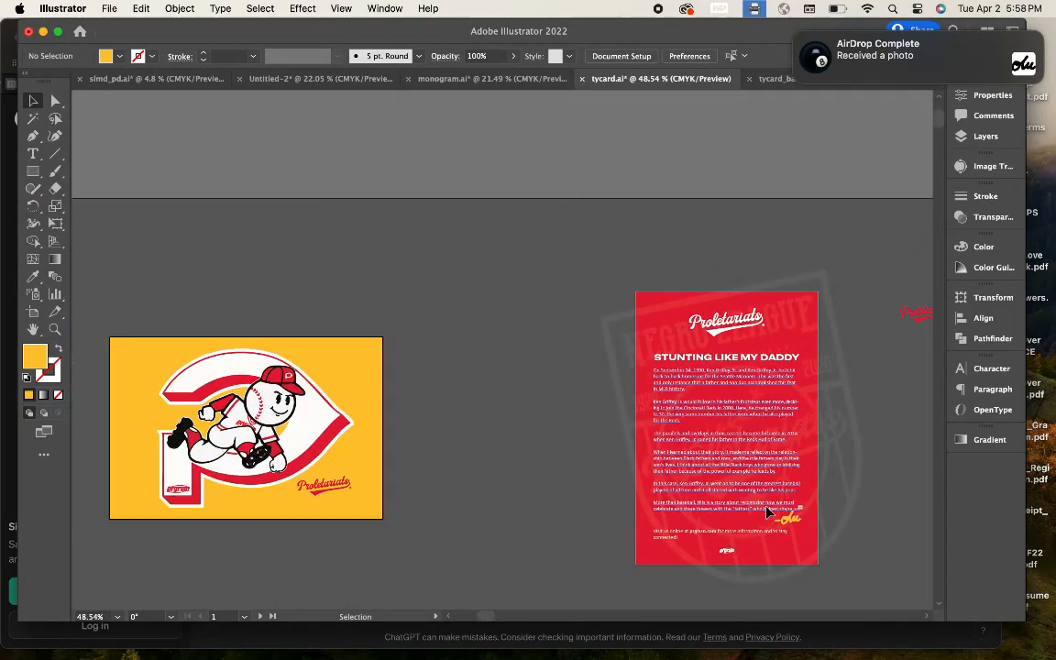
pyautogui.scroll(5, 768, 512)
pyautogui.hscroll(3, 674, 483)
pyautogui.scroll(2, 674, 483)
pyautogui.click(187, 8)
pyautogui.click(303, 135)
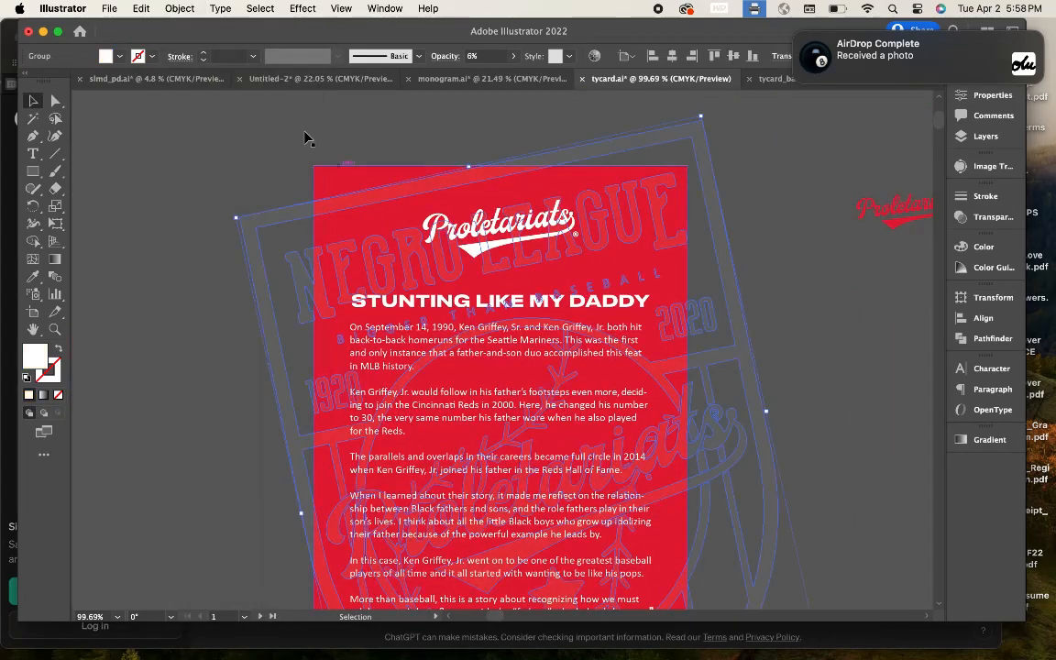
pyautogui.scroll(-3, 305, 135)
pyautogui.scroll(3, 281, 193)
# Step: Try Shape Builder on the watermark and red card background, then clear the selection
pyautogui.keyDown('shift'); pyautogui.click(342, 180); pyautogui.keyUp('shift')
pyautogui.click(34, 242)
pyautogui.scroll(4, 337, 242)
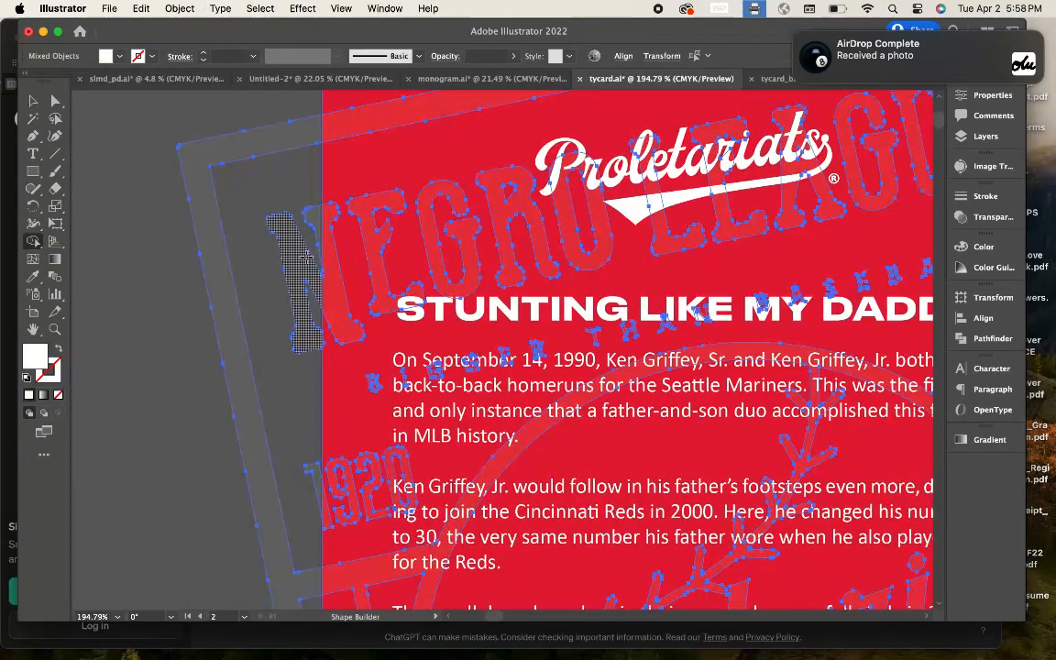
pyautogui.press('v')
pyautogui.click(101, 134)
pyautogui.scroll(-6, 128, 193)
pyautogui.scroll(4, 130, 195)
pyautogui.hscroll(-4, 129, 196)
pyautogui.click(465, 235)
pyautogui.press('m')
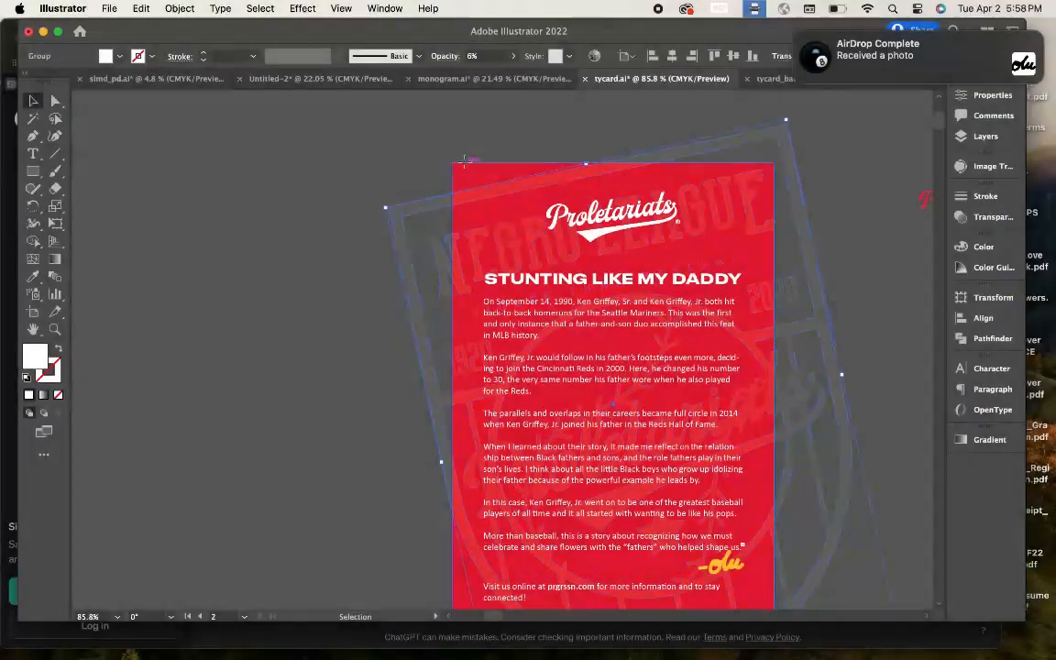
pyautogui.press('super+shift+a')
pyautogui.click(341, 8)
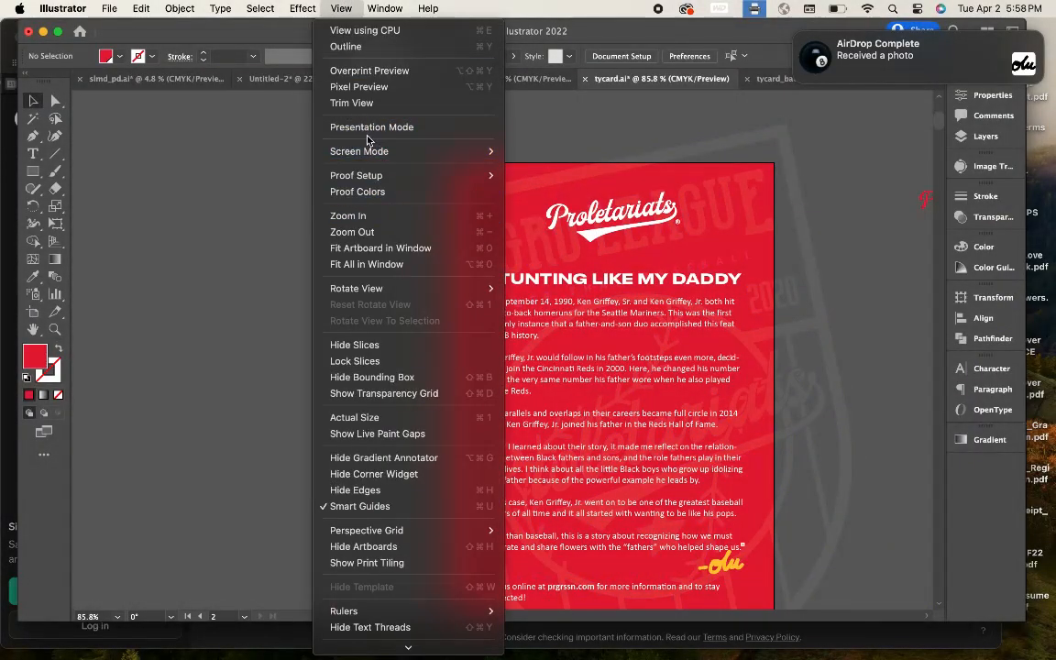
pyautogui.click(366, 128)
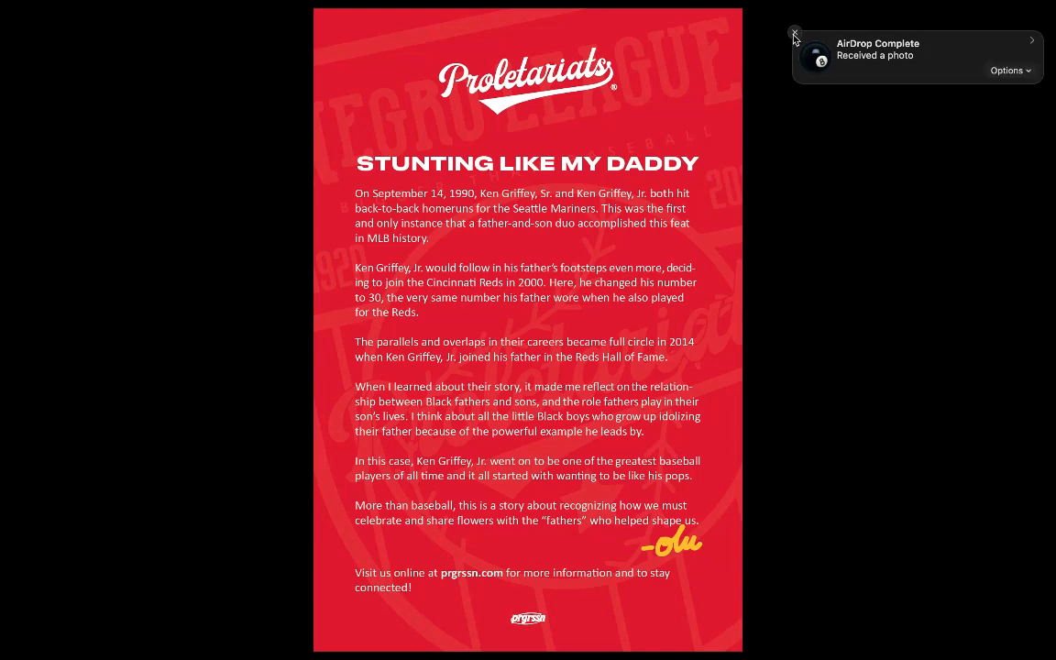
pyautogui.click(793, 35)
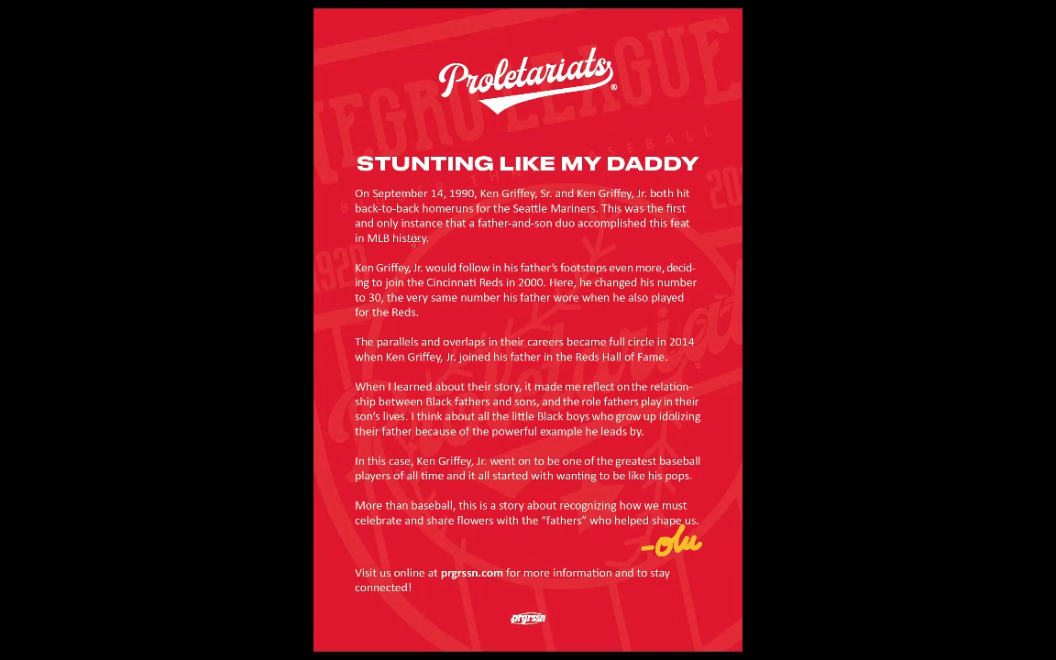
pyautogui.press('Escape')
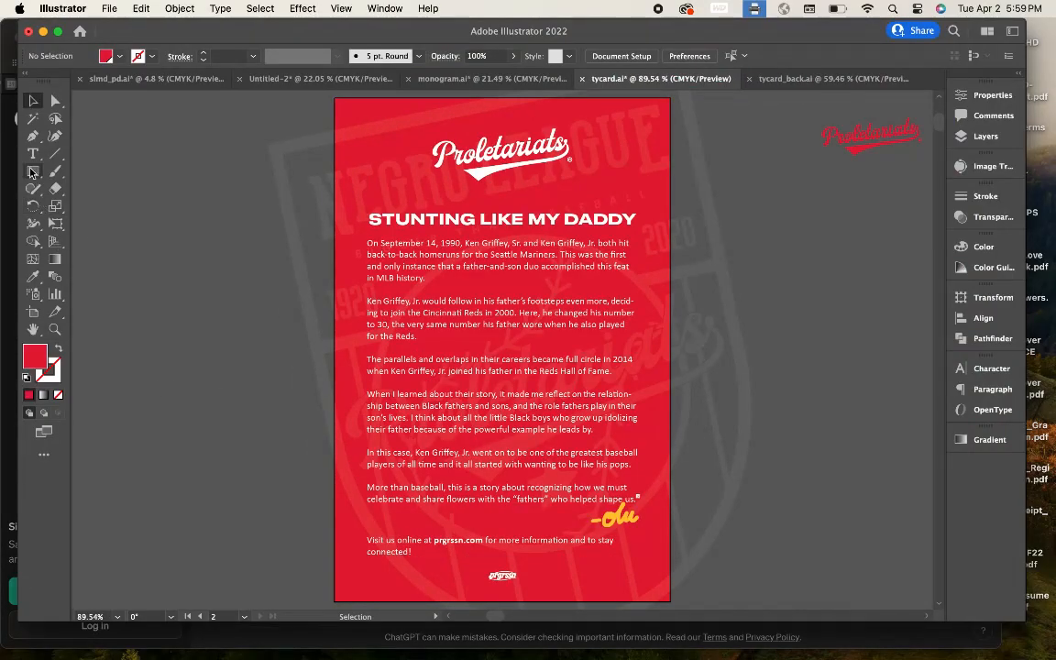
# Step: Start a point-type text line on the pasteboard left of the red card and type ':)'
pyautogui.hscroll(-2, 219, 234)
pyautogui.scroll(5, 219, 234)
pyautogui.moveTo(177, 252); pyautogui.dragTo(184, 265)
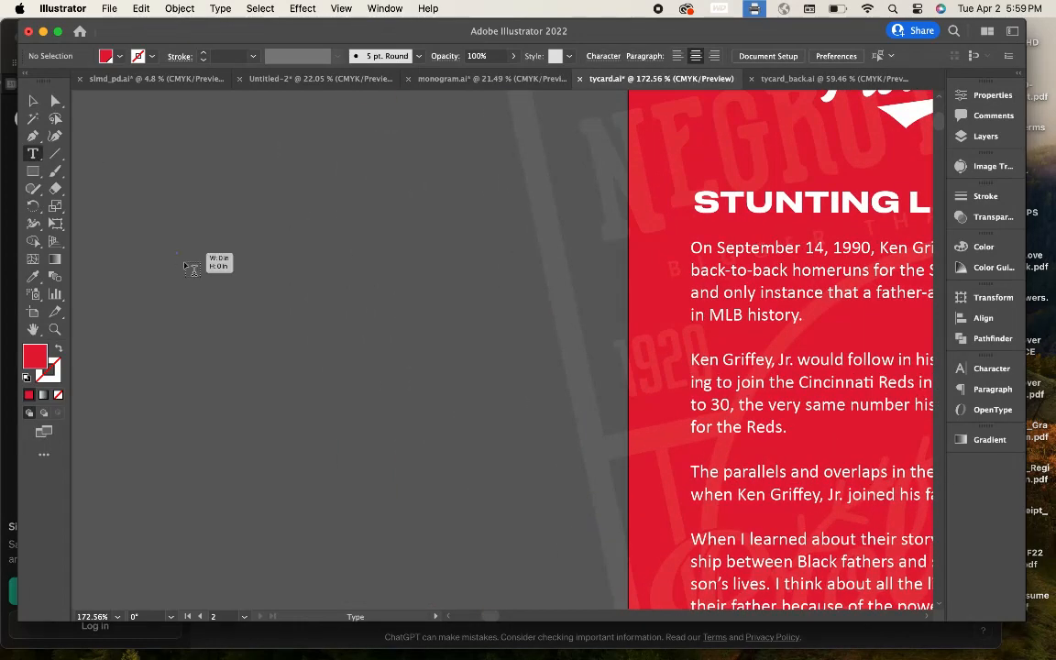
pyautogui.moveTo(283, 380); pyautogui.dragTo(282, 381)
pyautogui.press('super+z')
pyautogui.click(236, 282)
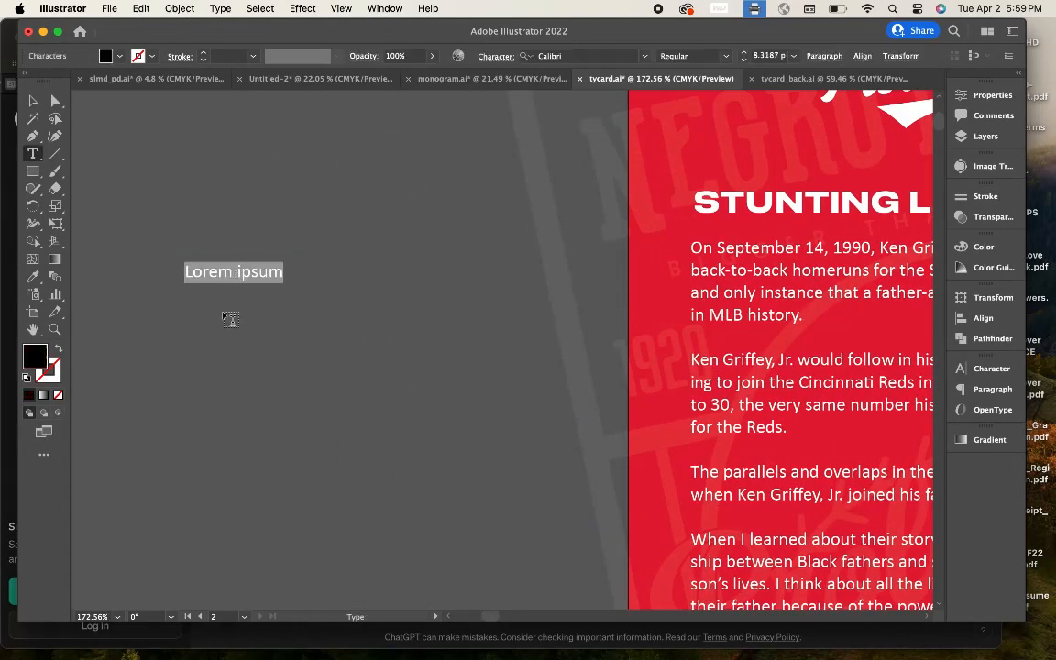
pyautogui.scroll(5, 171, 331)
pyautogui.scroll(1, 174, 331)
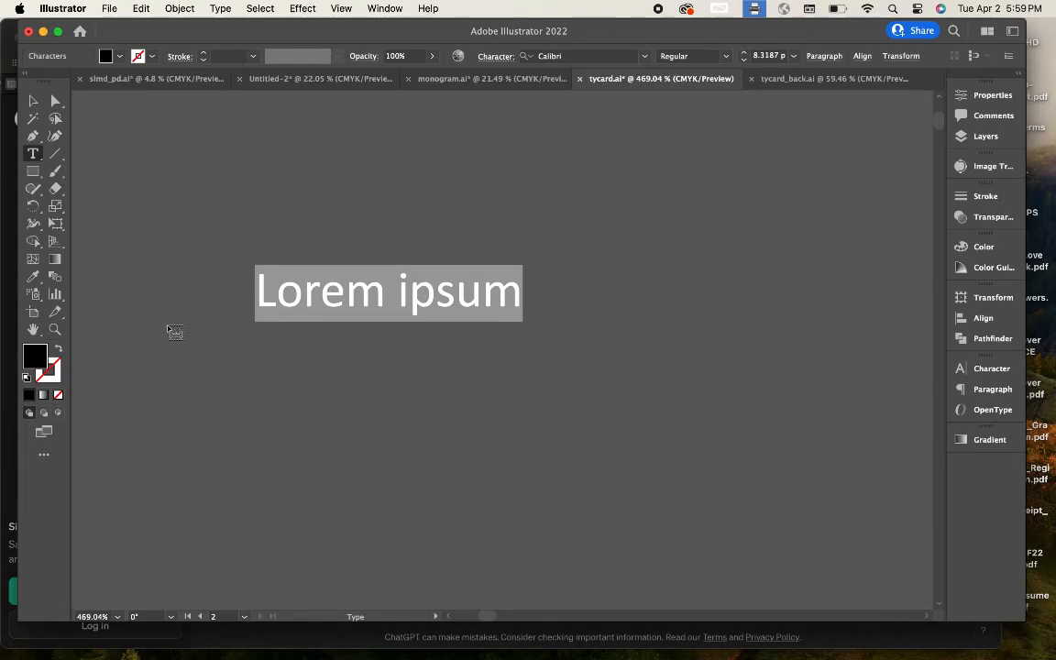
pyautogui.write(':')
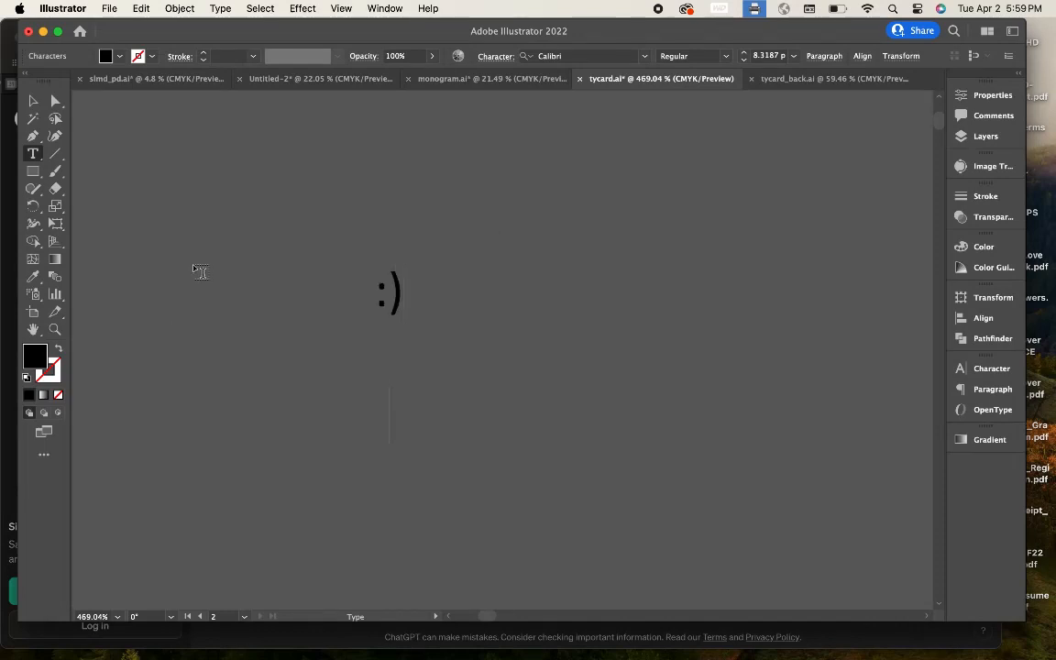